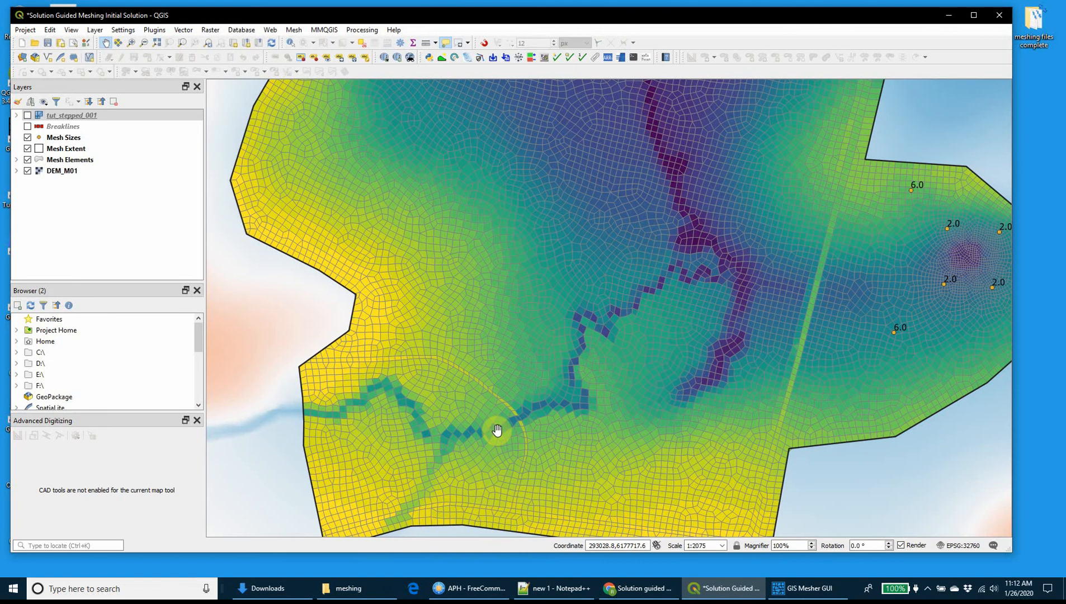
Hide the Mesh Elements layer and show the tut_stepped_001 results layer on the map.
scroll(668, 292, "down", 1)
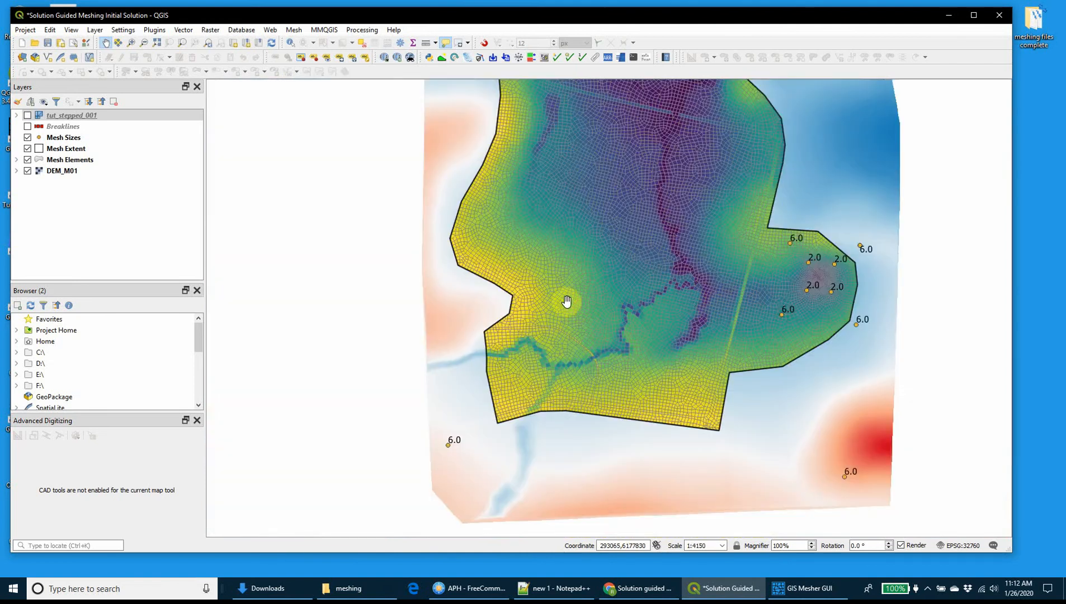
left_click_drag(567, 302, 511, 349)
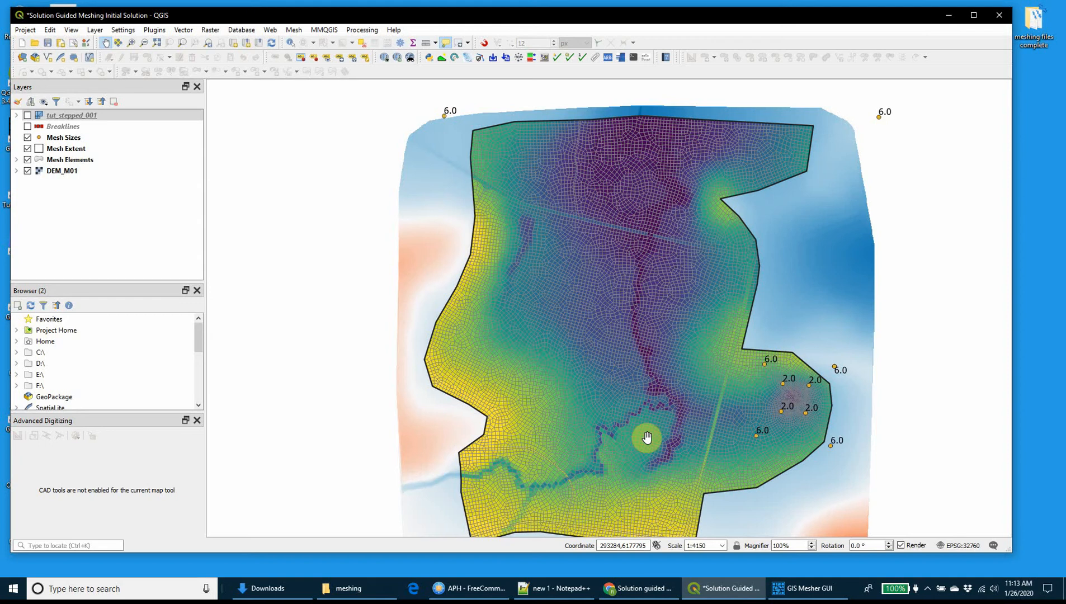
left_click(27, 160)
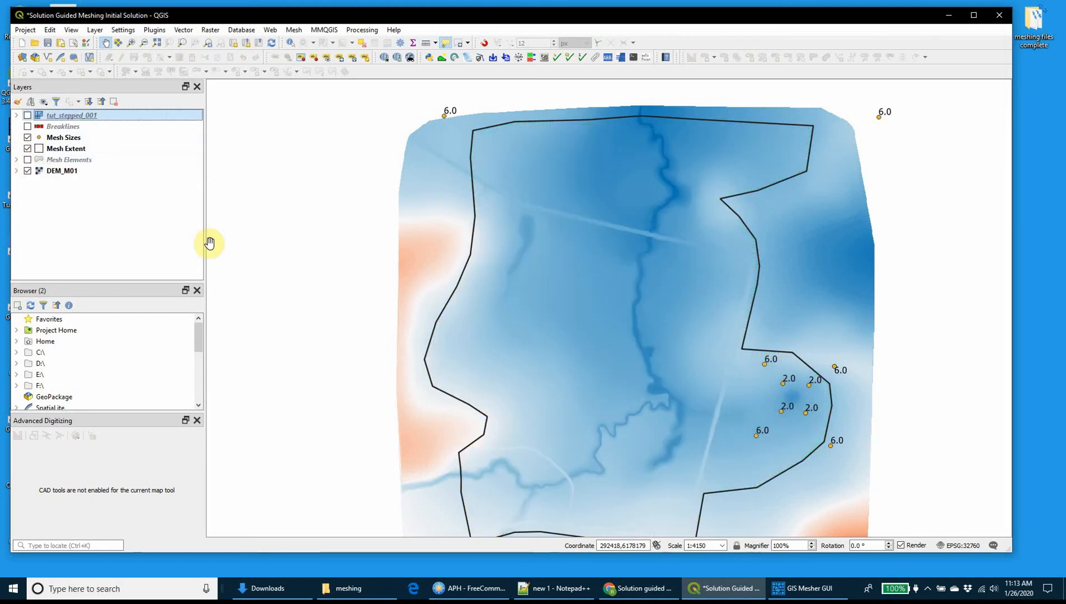
left_click(27, 115)
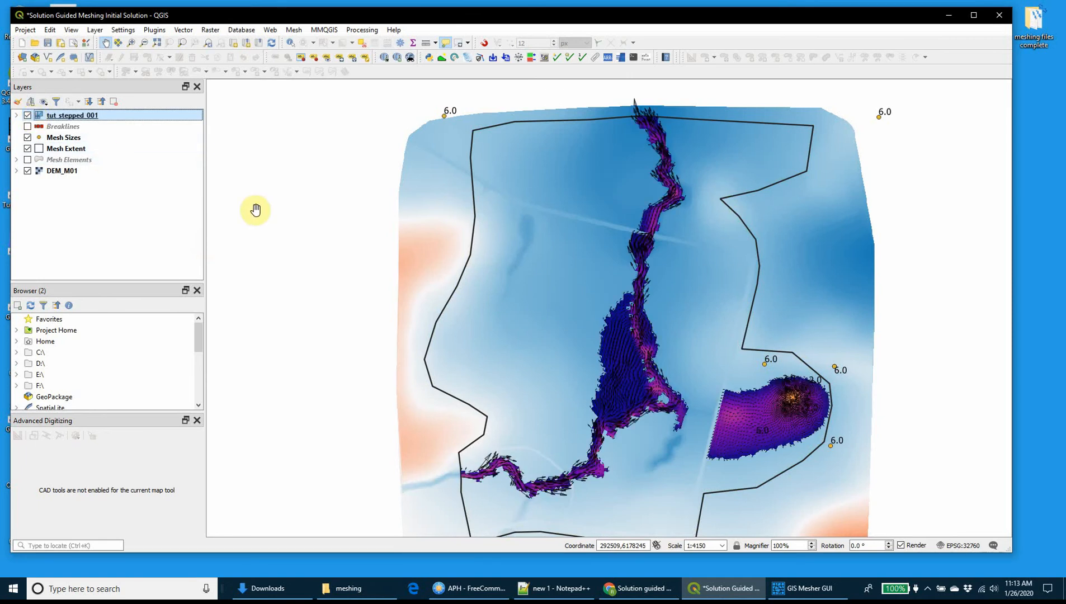
Open the TUFLOW plugin's results viewer for the tut_stepped_001 layer.
left_click_drag(276, 12, 262, 5)
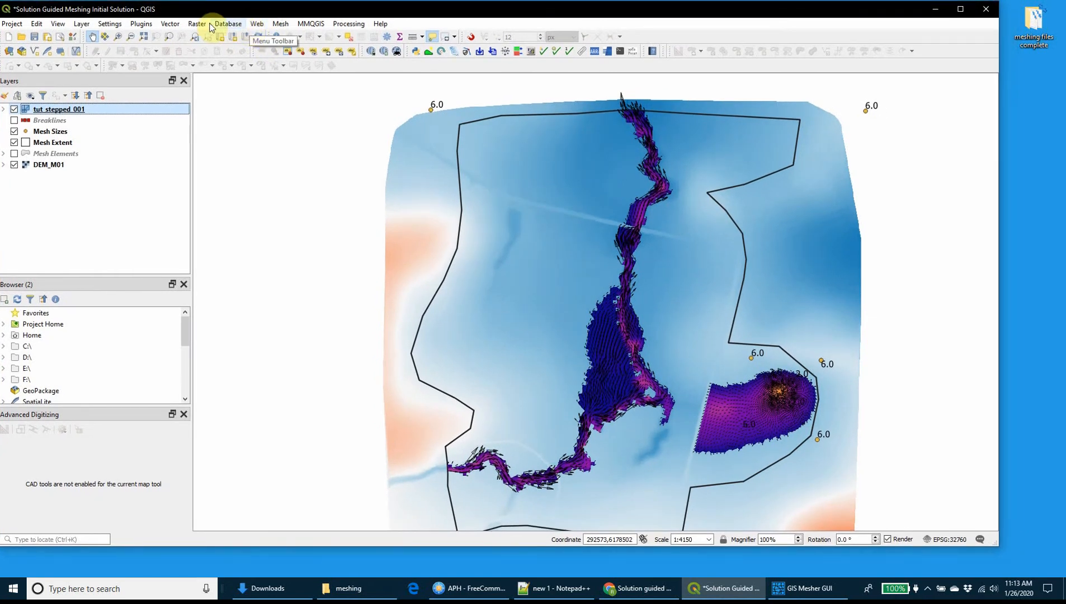
left_click(110, 24)
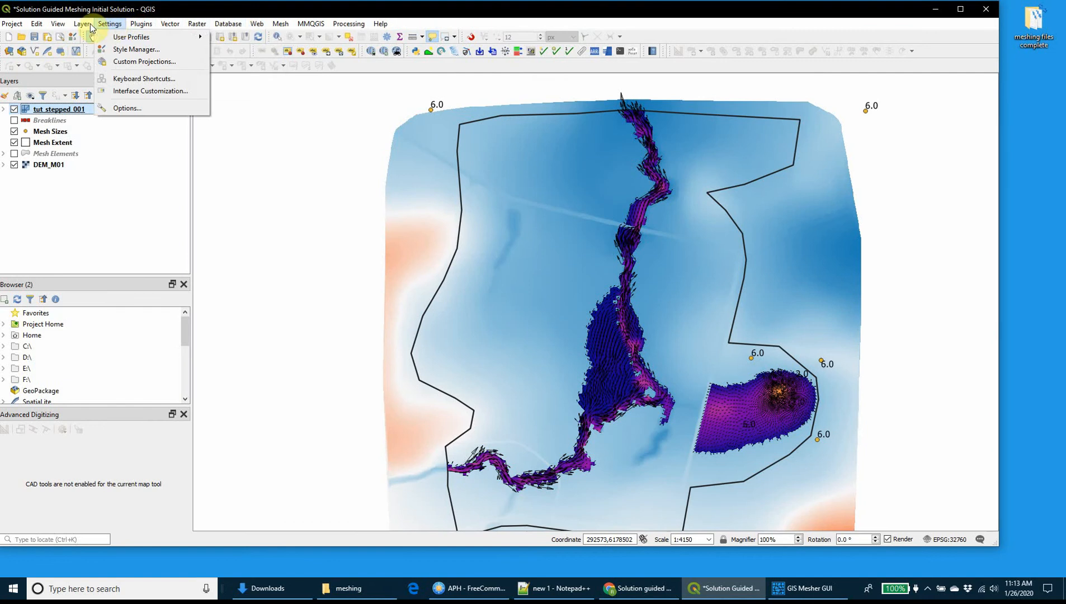
mouse_move(141, 24)
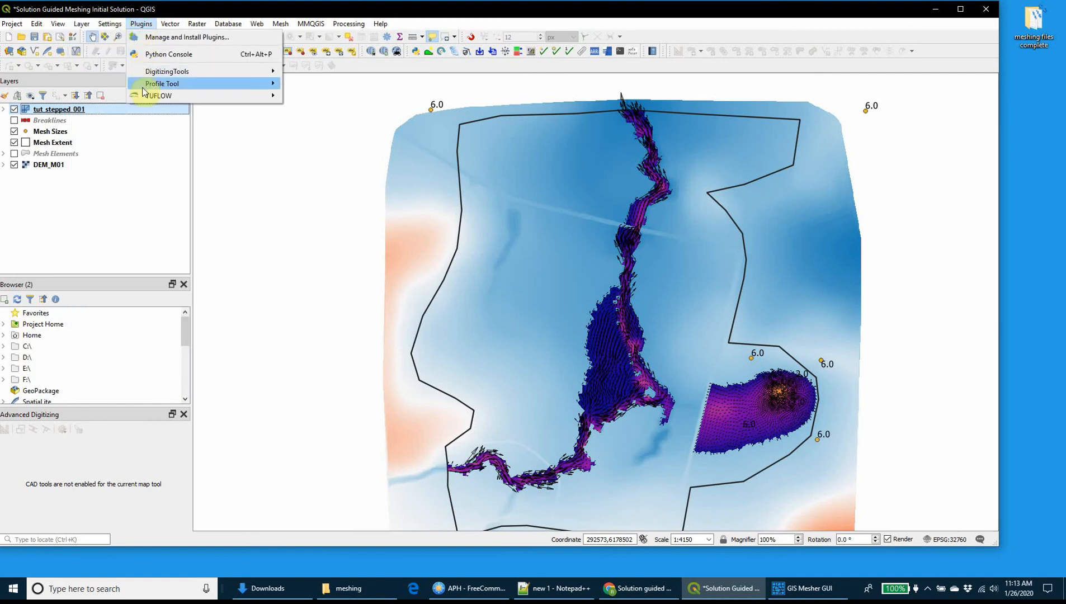
mouse_move(241, 98)
left_click(311, 157)
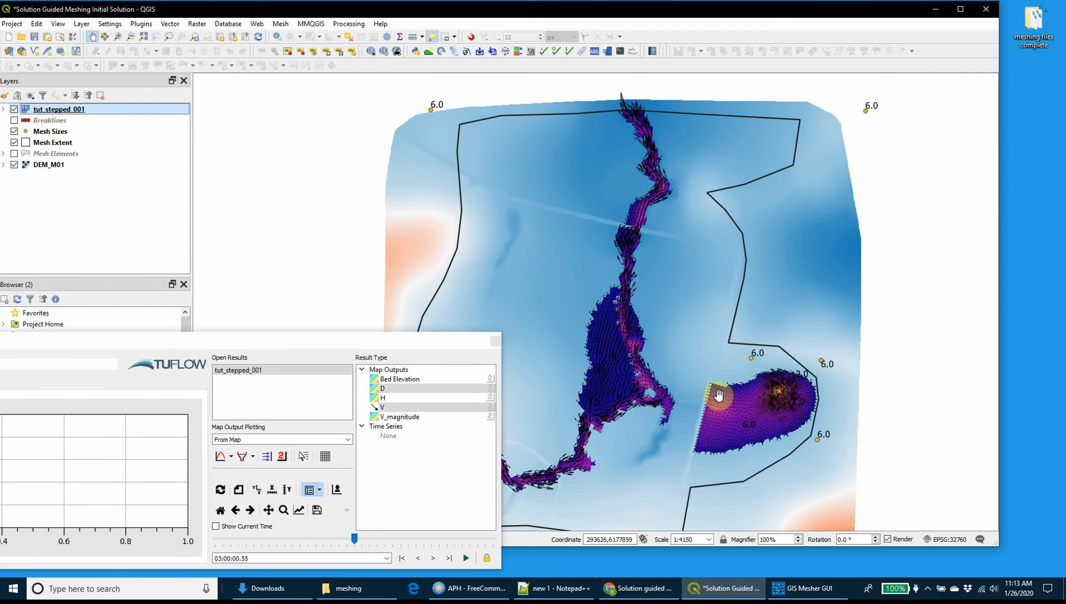
Advance the tut_stepped_001 results to time 06:00:00.25 to view the flow extent, and close the TUFLOW viewer.
left_click_drag(611, 392, 679, 389)
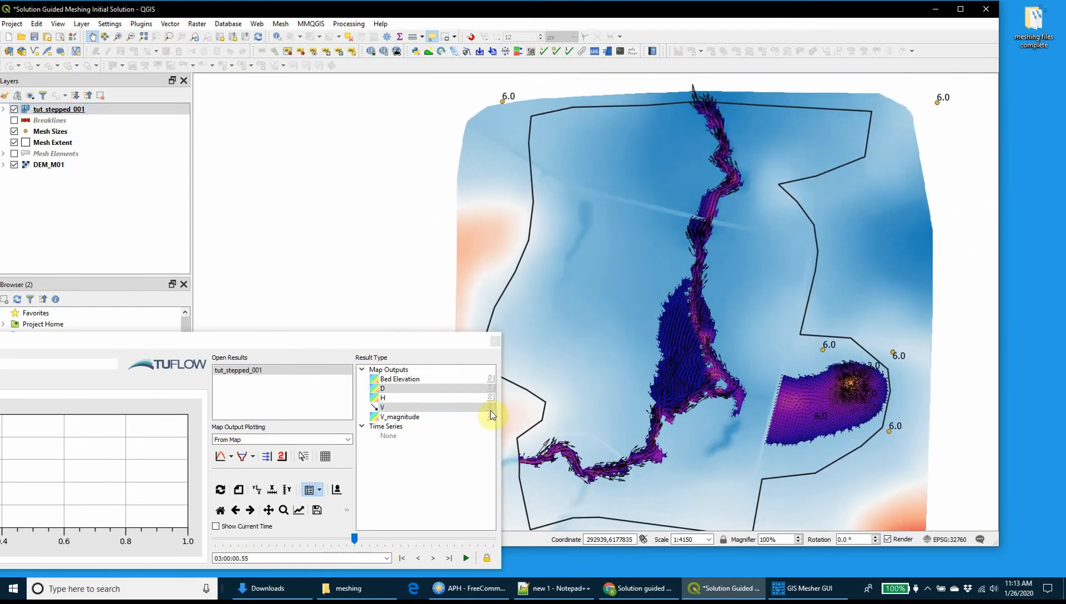
left_click_drag(358, 541, 493, 540)
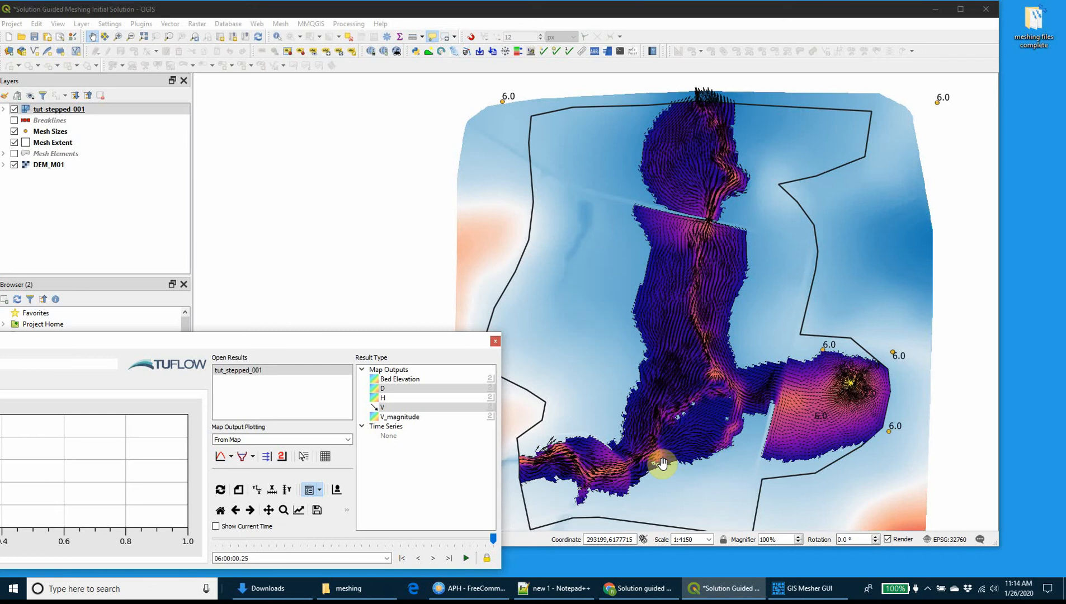
left_click(495, 342)
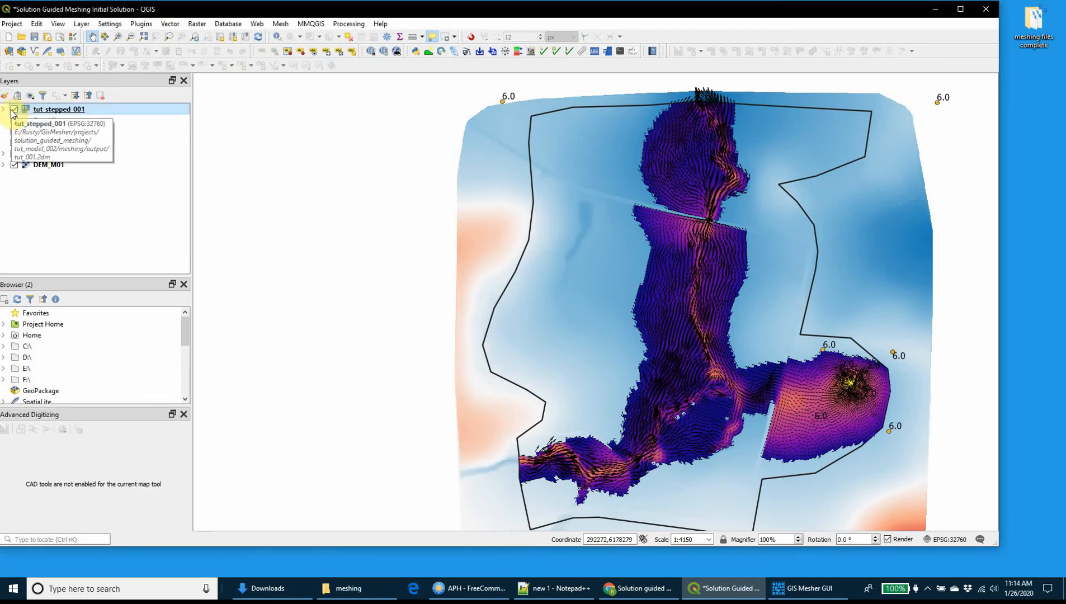
Hide the tut_stepped_001 layer, save the project and minimize its window.
left_click(14, 110)
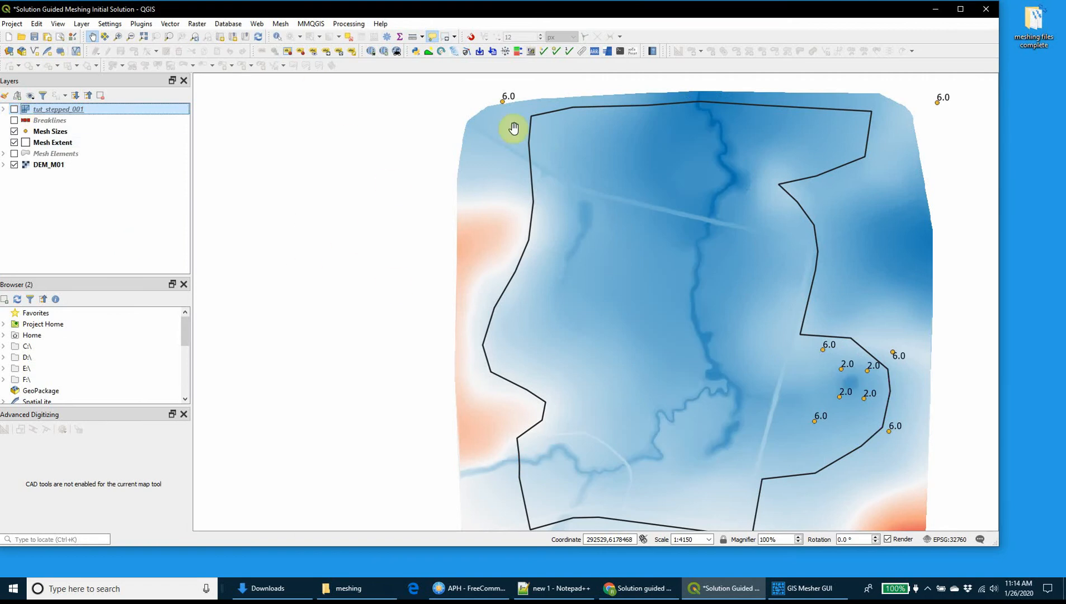
left_click(36, 37)
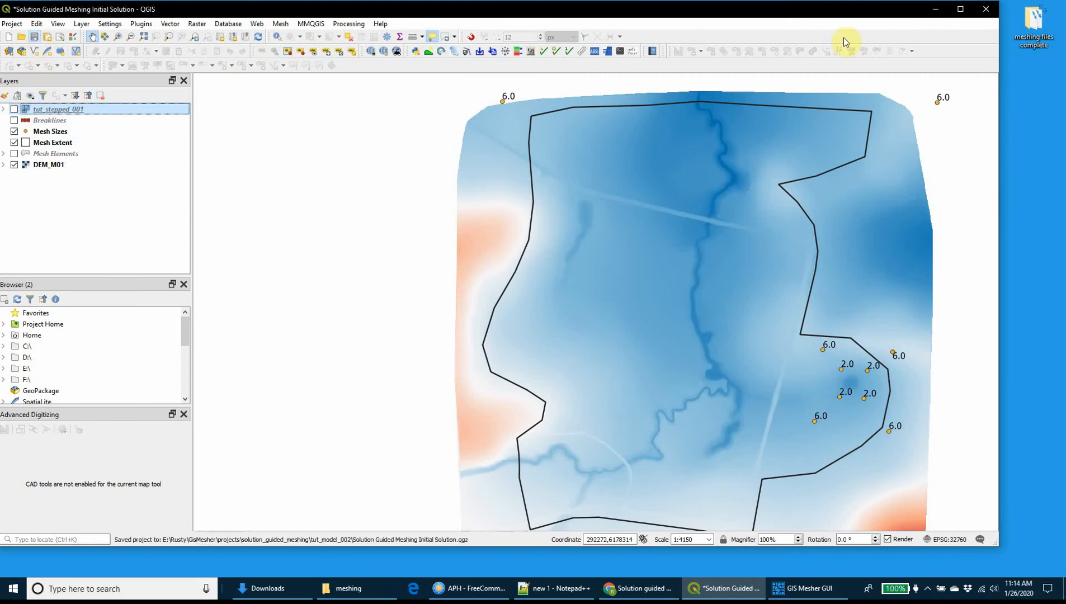
left_click_drag(754, 11, 775, 19)
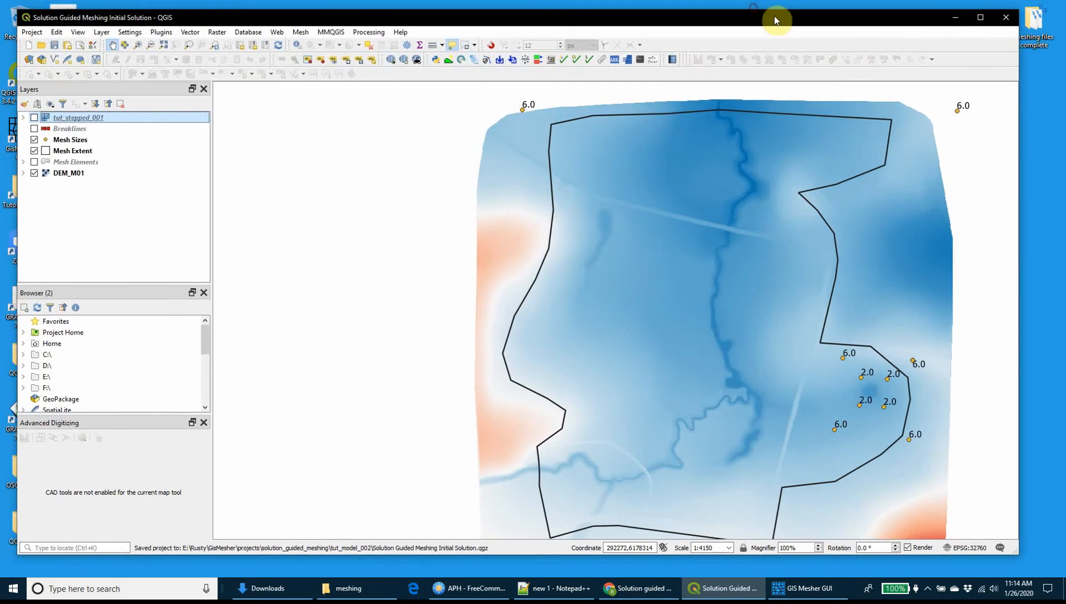
left_click(955, 17)
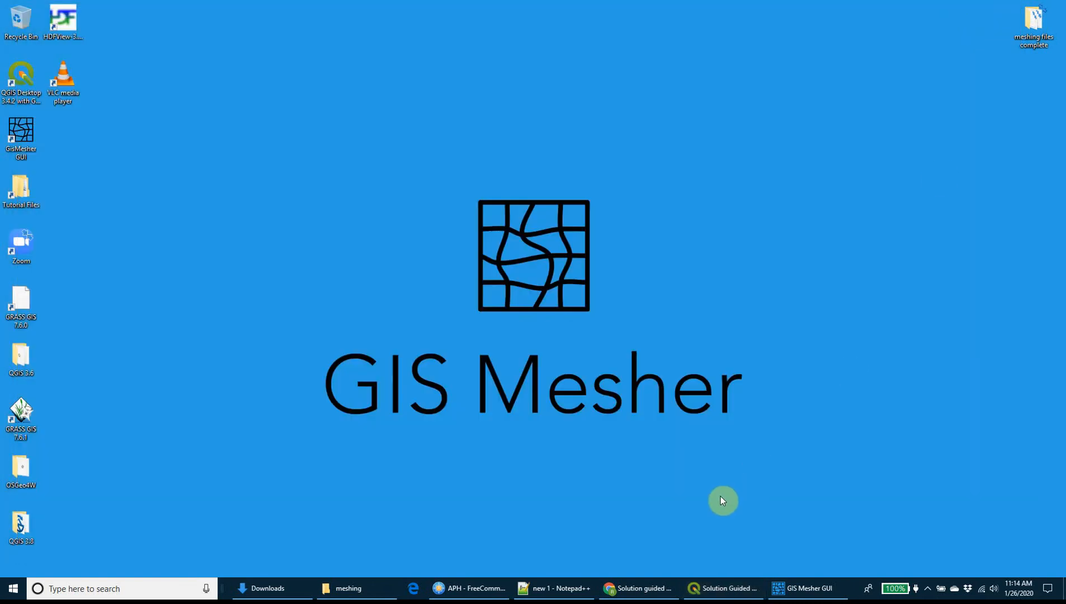
In File Explorer, go to the meshing folder of the solution guided meshing project and select tut_001.mcf.
left_click(351, 594)
left_click_drag(350, 190, 378, 88)
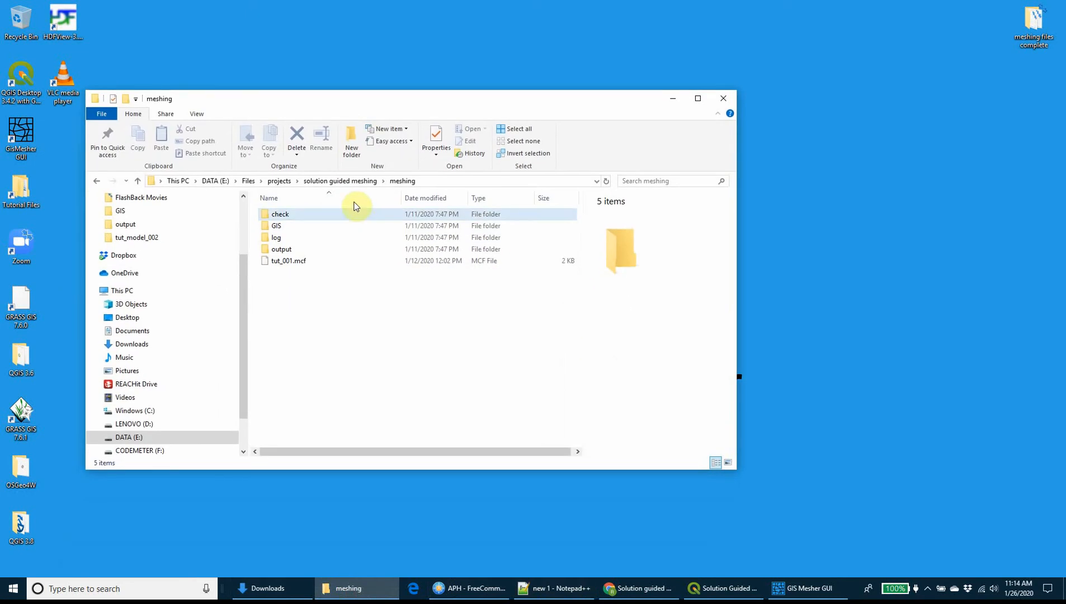
left_click(350, 181)
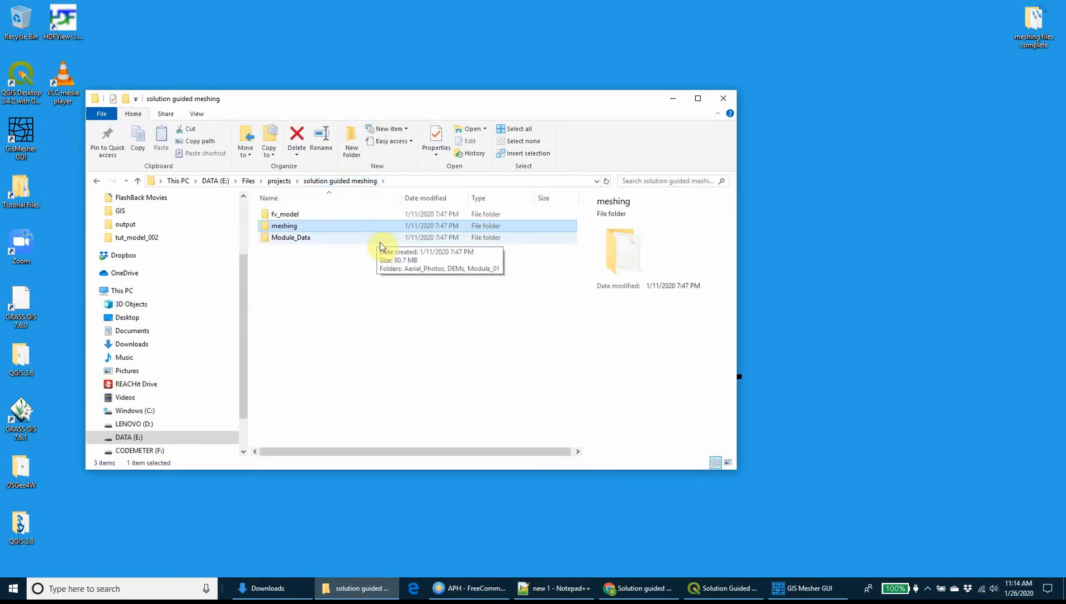
double_click(308, 227)
left_click(289, 263)
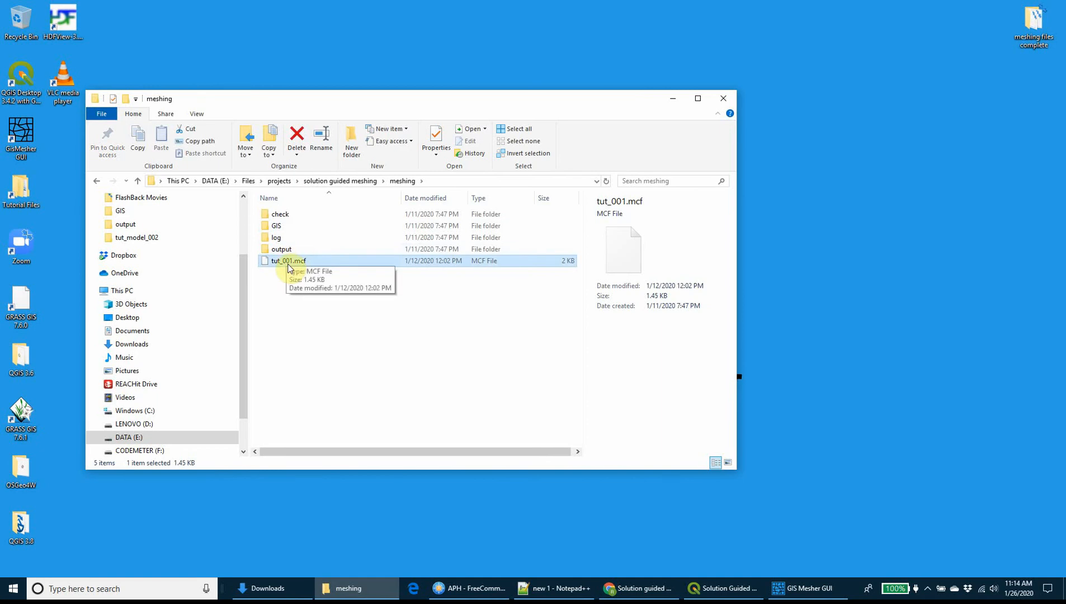
Copy tut_001_gen_input.mcf from the desktop folder "meshing files complete" into the project's meshing folder.
double_click(1035, 22)
left_click_drag(553, 113, 1013, 198)
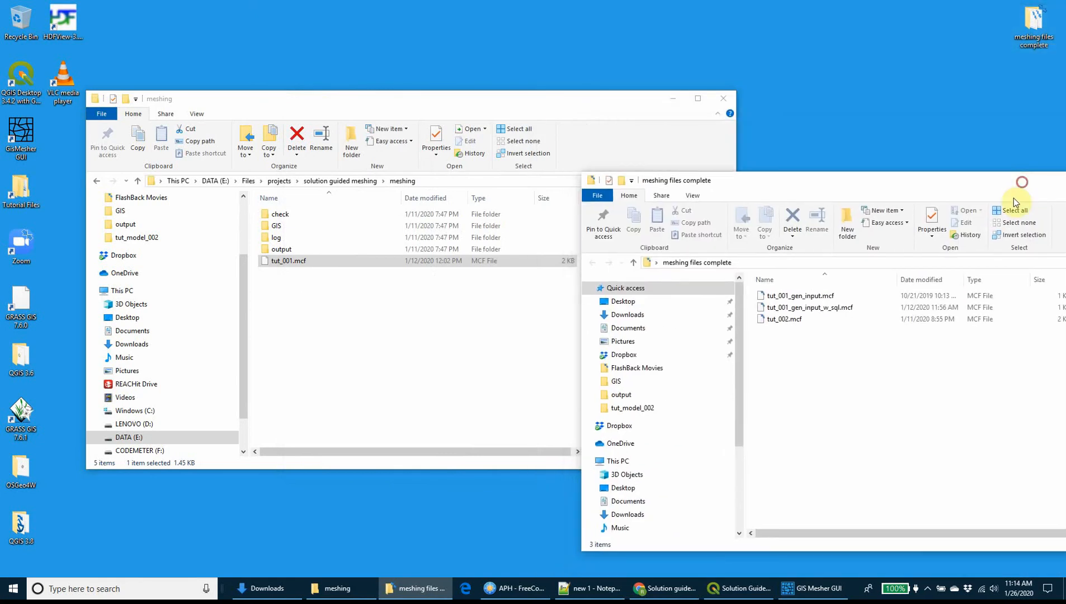
left_click(812, 296)
left_click_drag(812, 297, 302, 305)
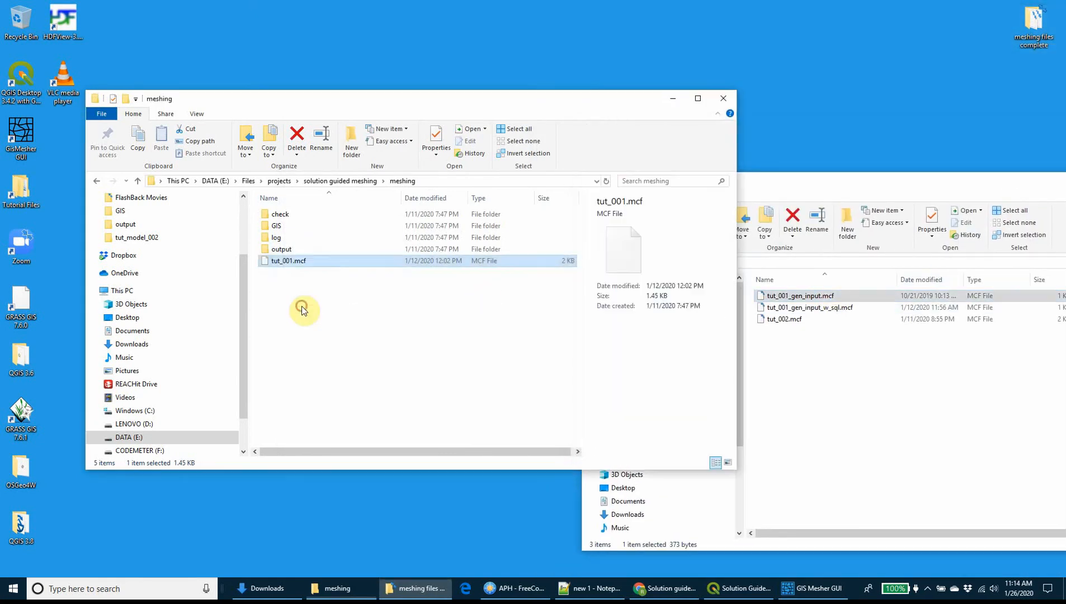
Open the copied tut_001_gen_input.mcf in Notepad++ and arrange its window beside the meshing folder window.
right_click(296, 281)
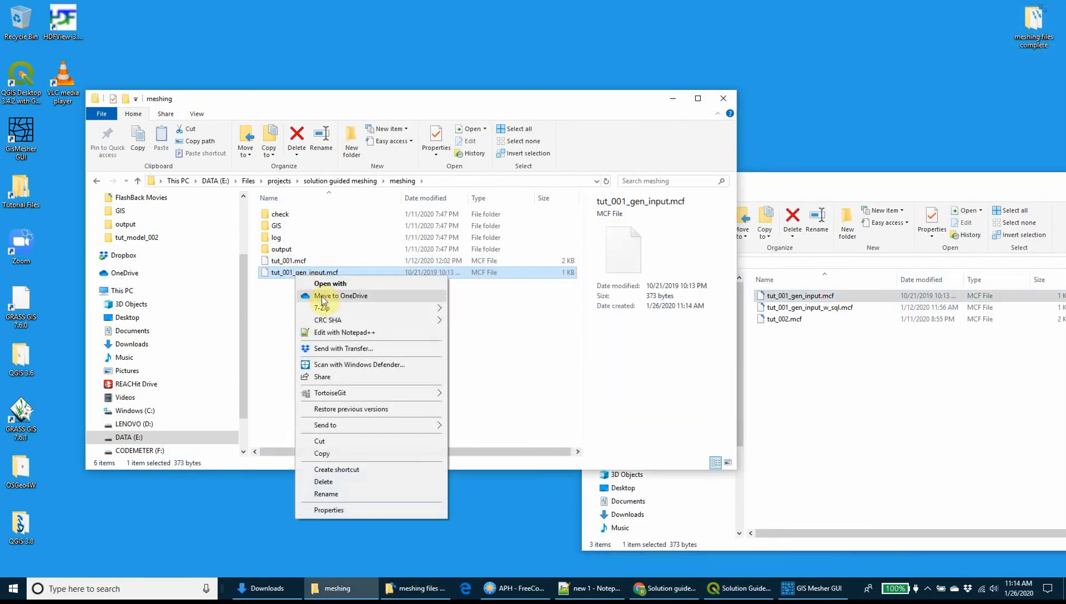
left_click(332, 333)
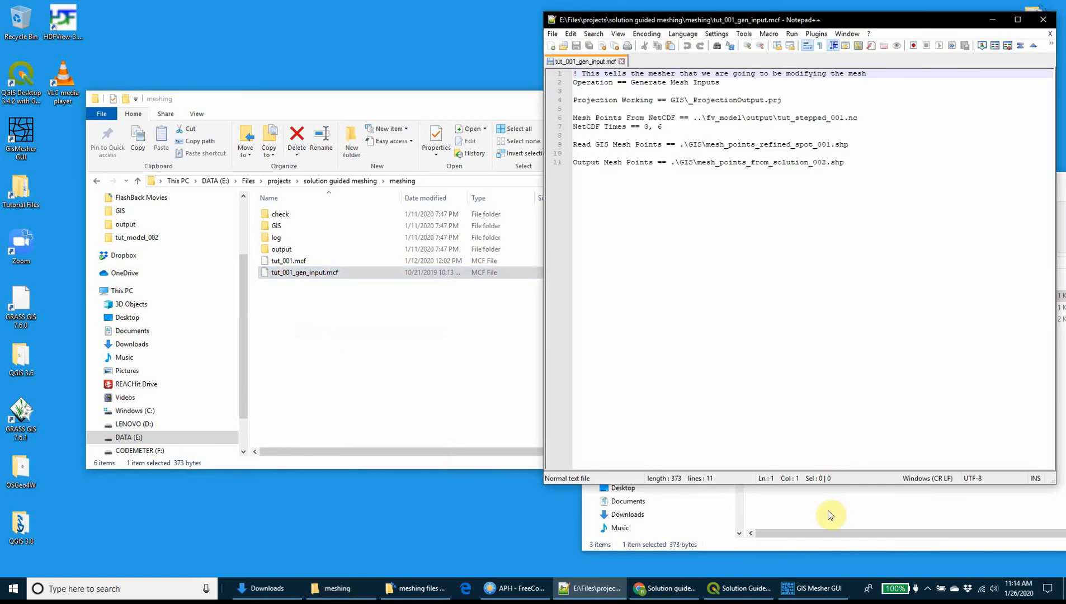
left_click(827, 513)
left_click_drag(1040, 185, 916, 185)
left_click(975, 184)
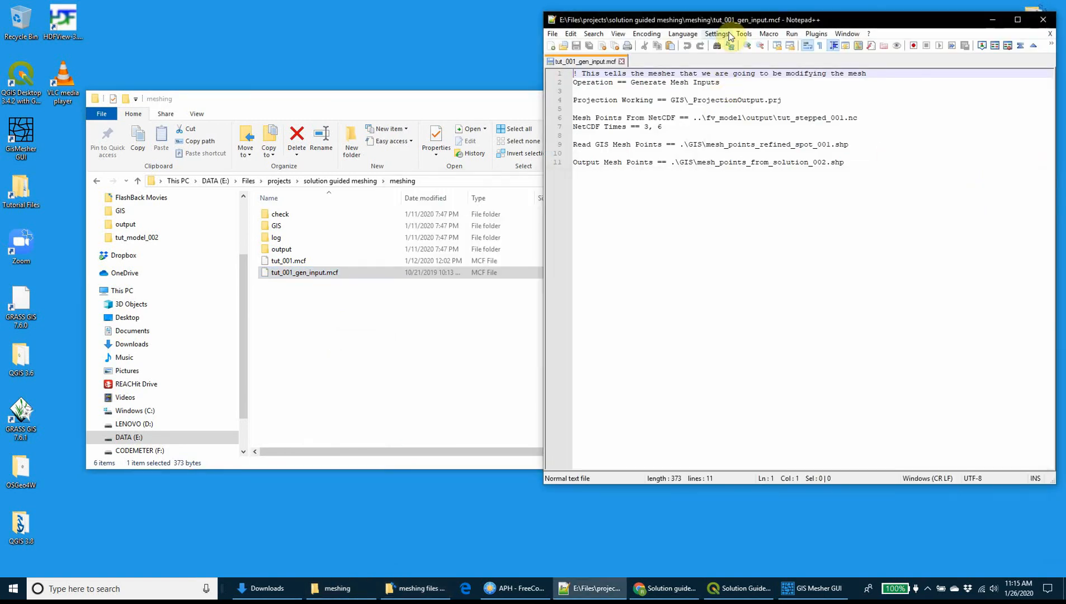
left_click_drag(736, 23, 556, 27)
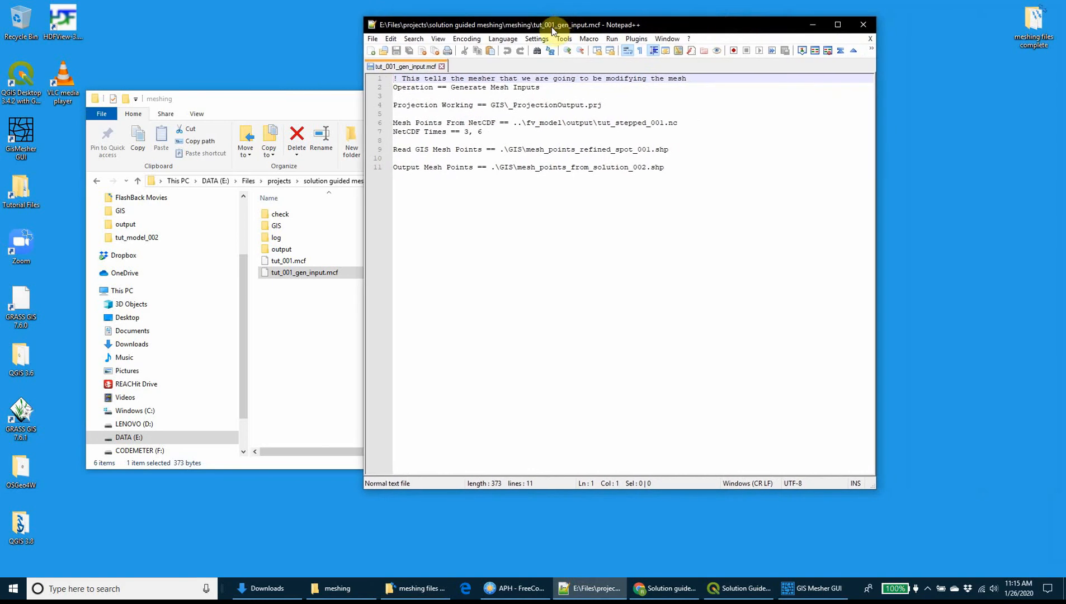
left_click(338, 100)
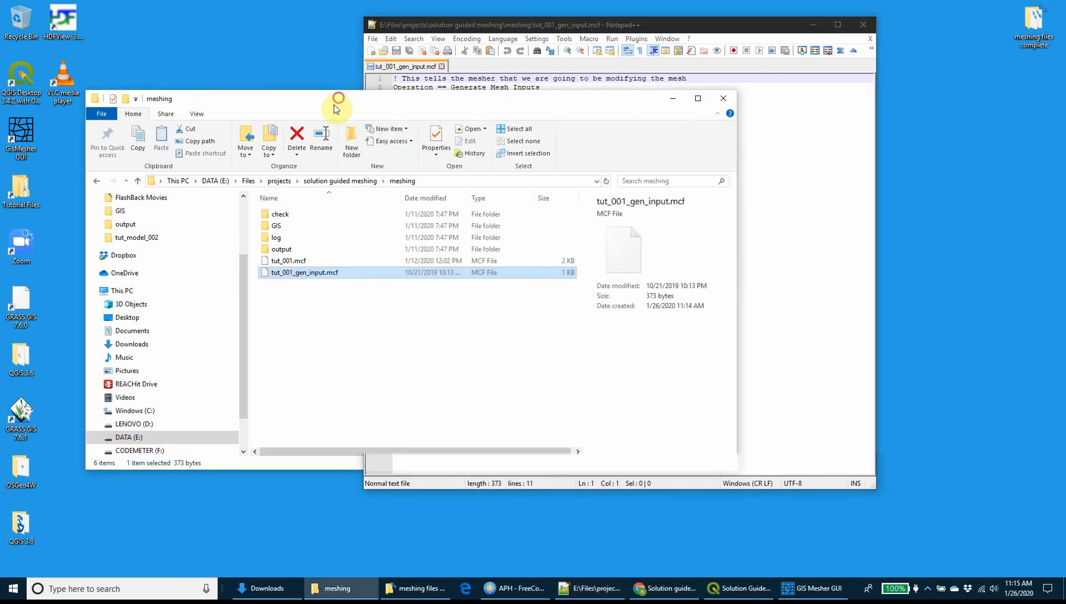
left_click_drag(334, 105, 322, 168)
left_click(504, 123)
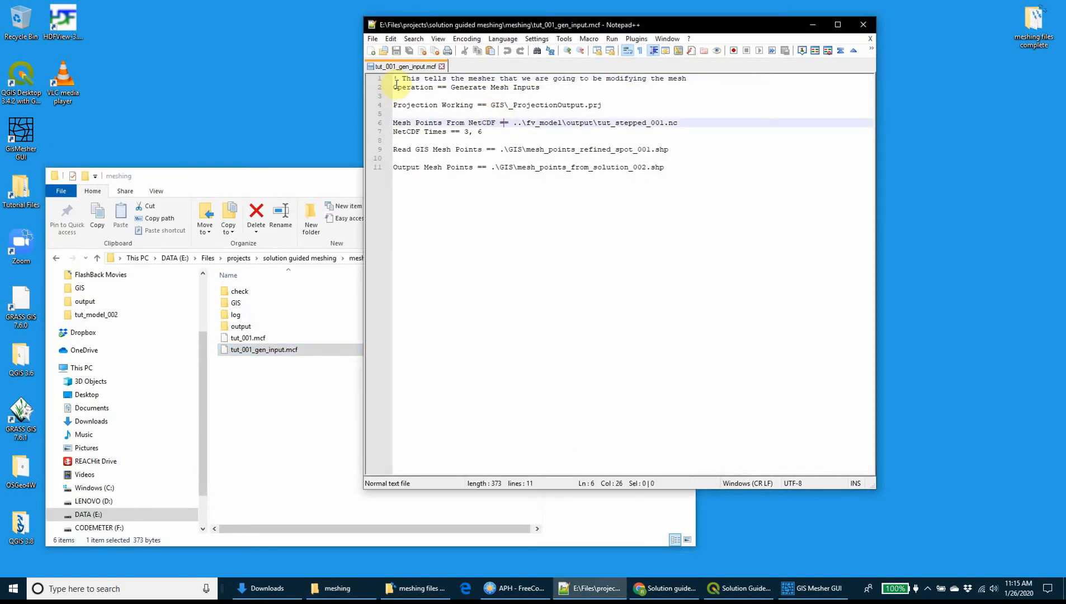
Examine the control file's operation, projection, NetCDF mesh points source, NetCDF times, GIS mesh points input and output mesh points lines.
left_click_drag(395, 87, 557, 87)
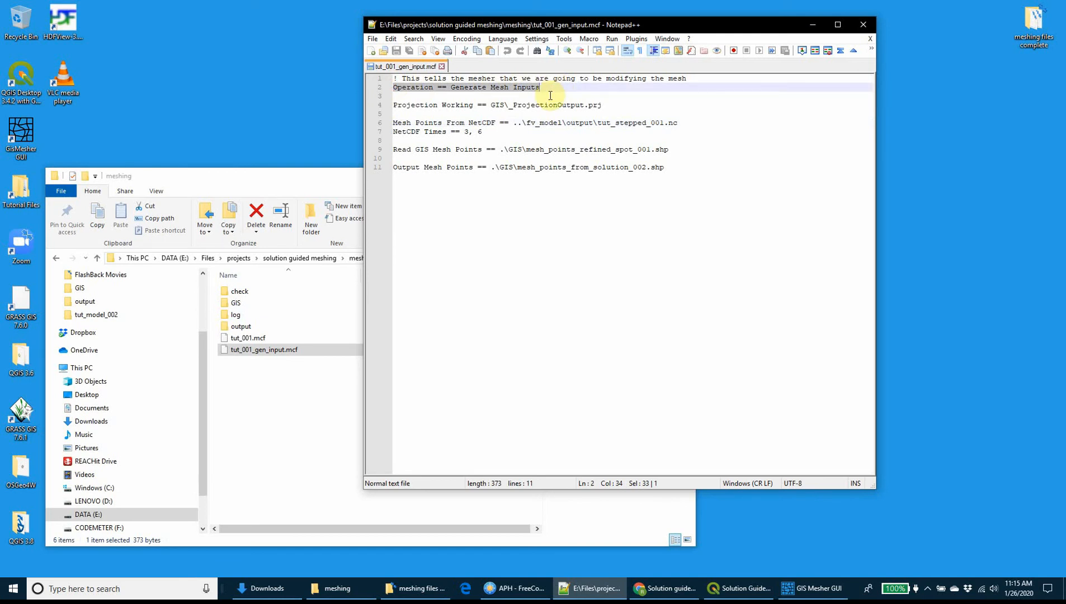
left_click_drag(490, 104, 623, 103)
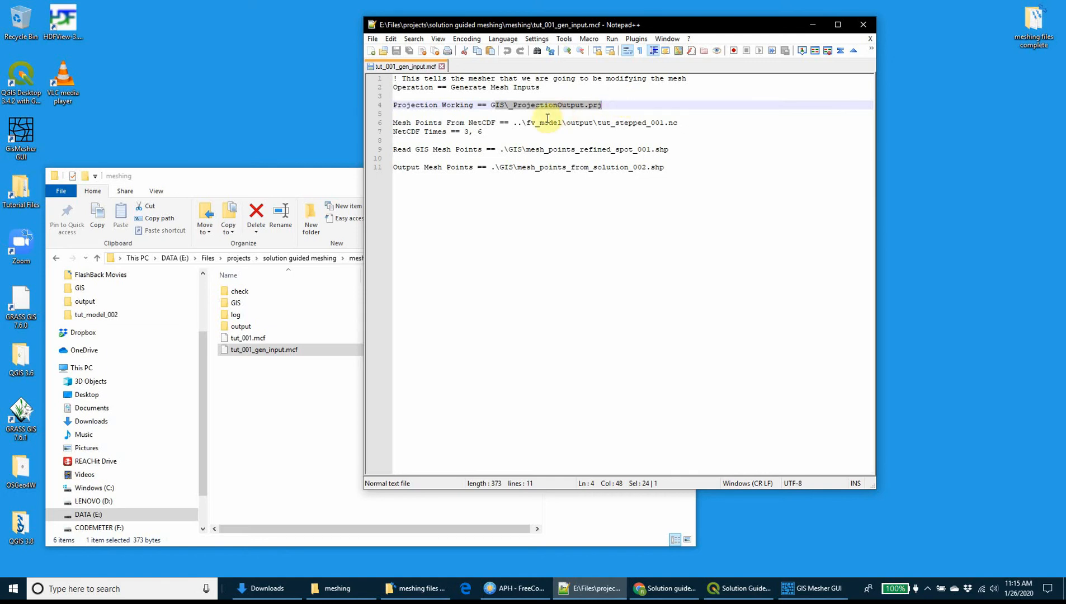
left_click_drag(513, 122, 689, 120)
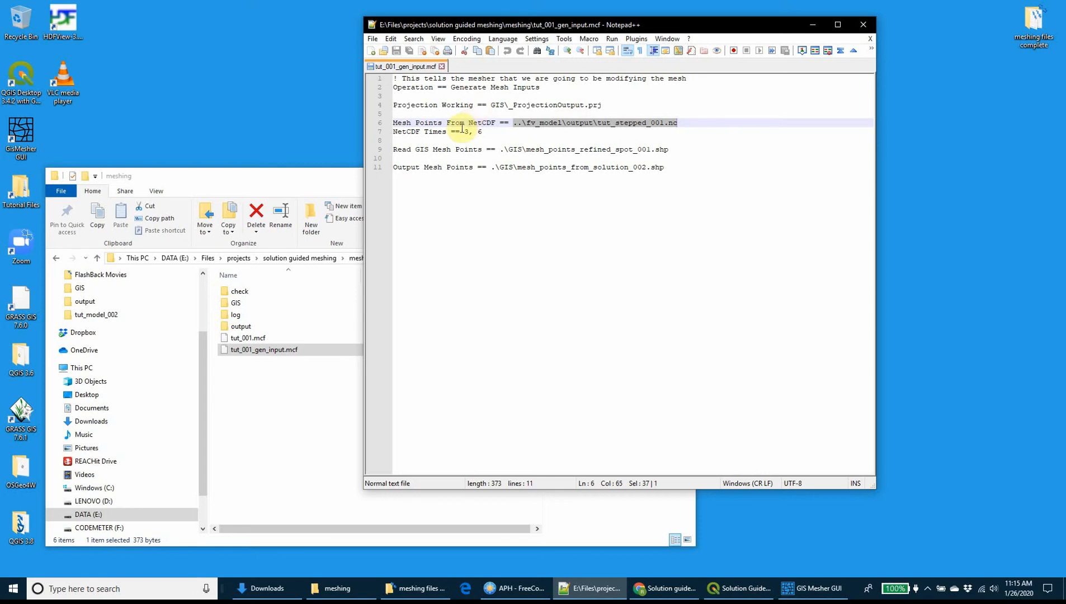
left_click_drag(396, 133, 495, 128)
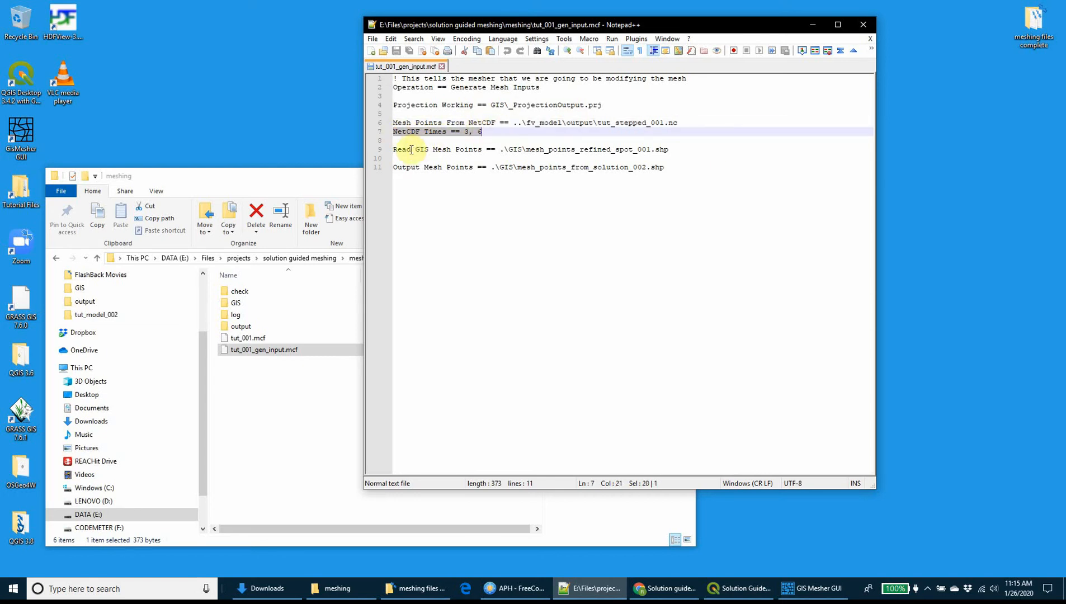
left_click_drag(392, 151, 683, 149)
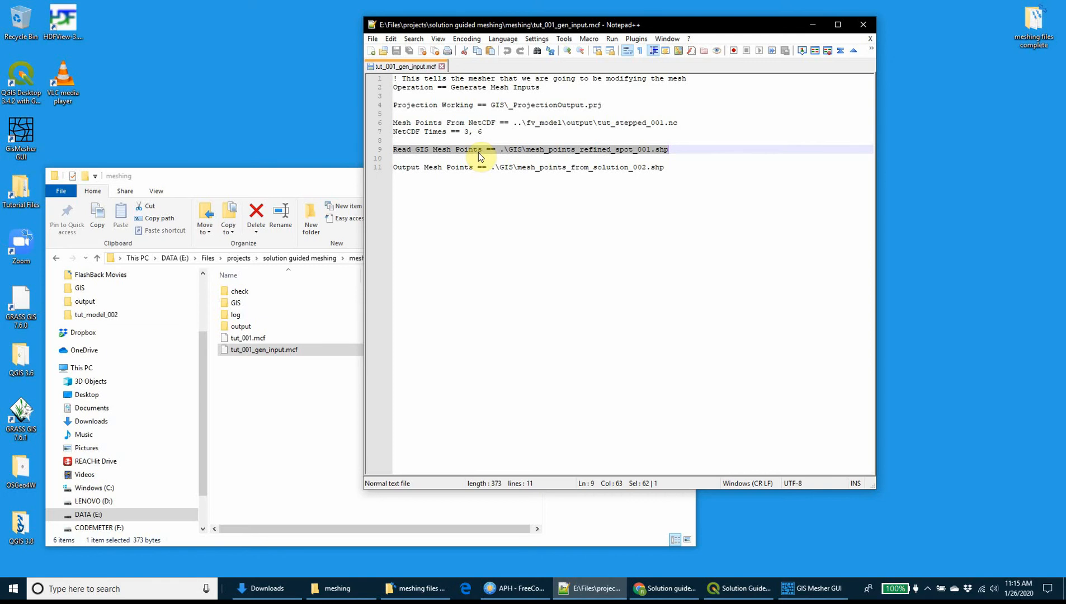
left_click_drag(477, 165, 473, 165)
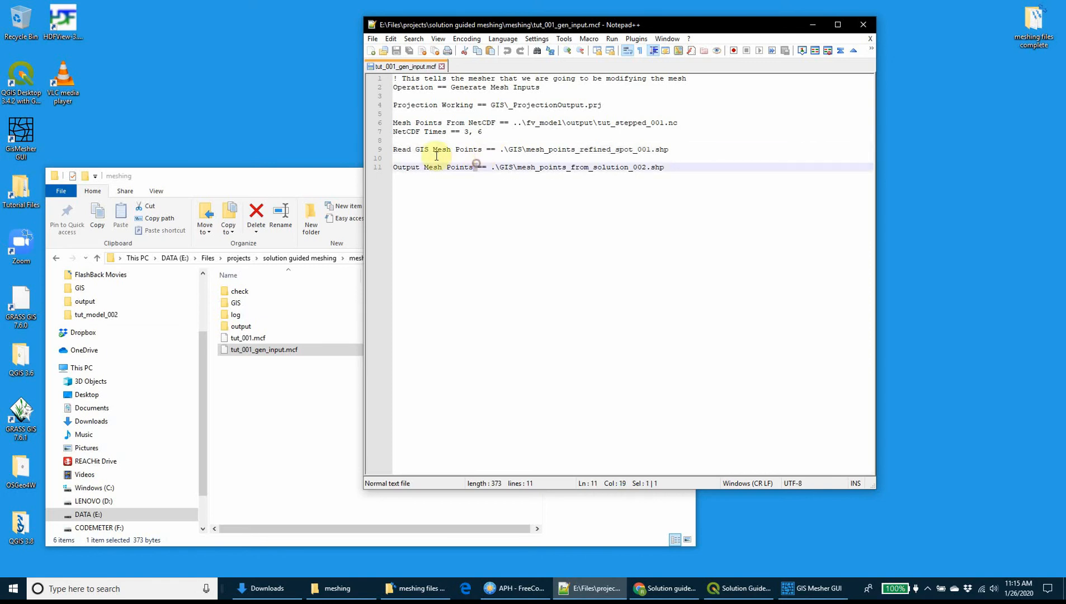
left_click_drag(395, 168, 682, 164)
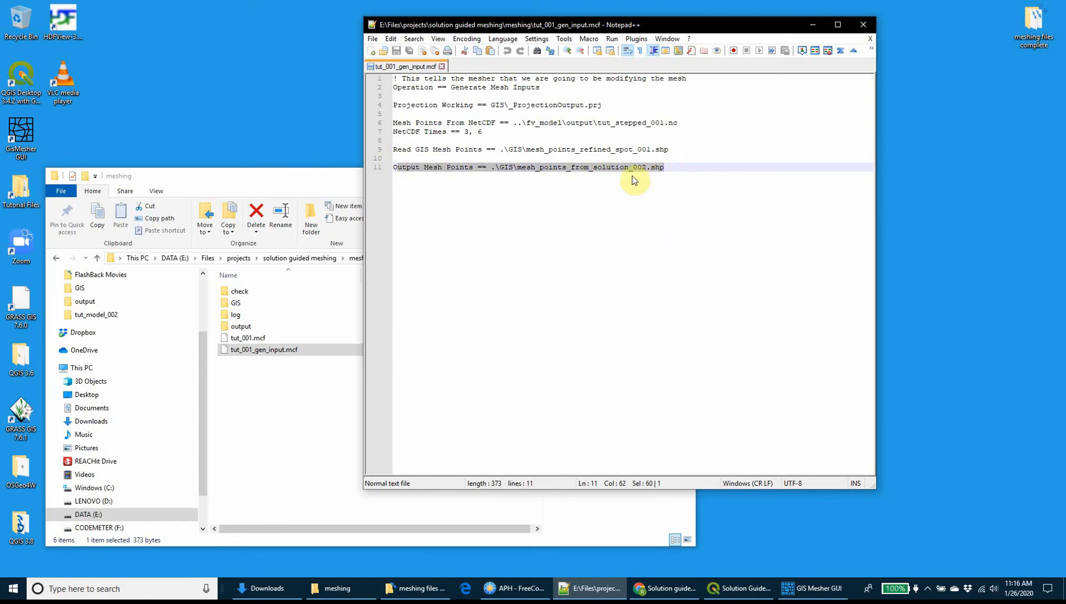
Switch to GIS Mesher, set the control file to tut_001_gen_input.mcf and run the mesher.
left_click_drag(627, 29, 821, 90)
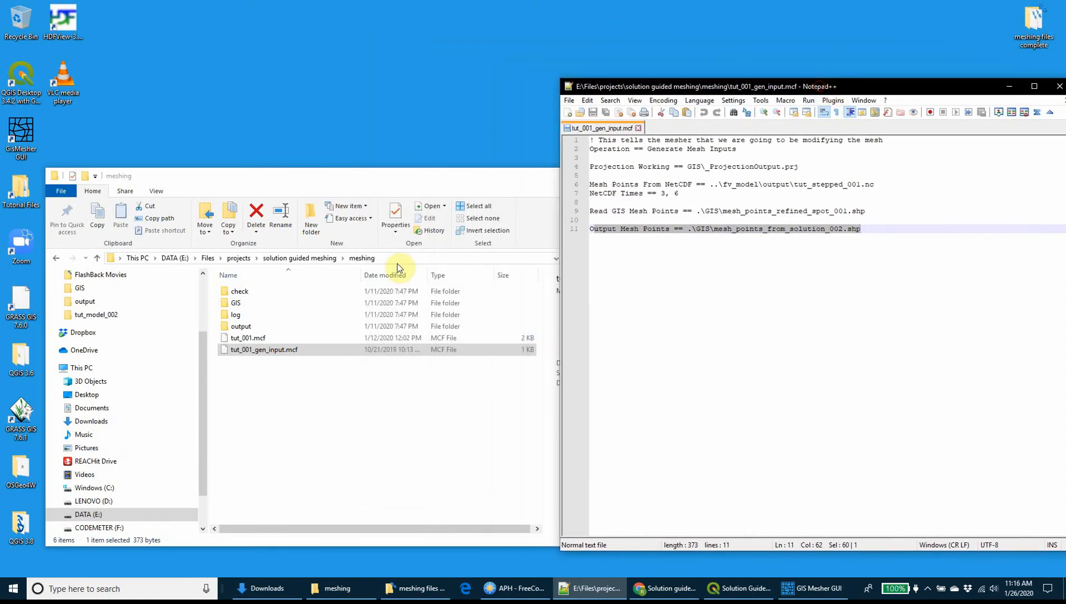
left_click(813, 588)
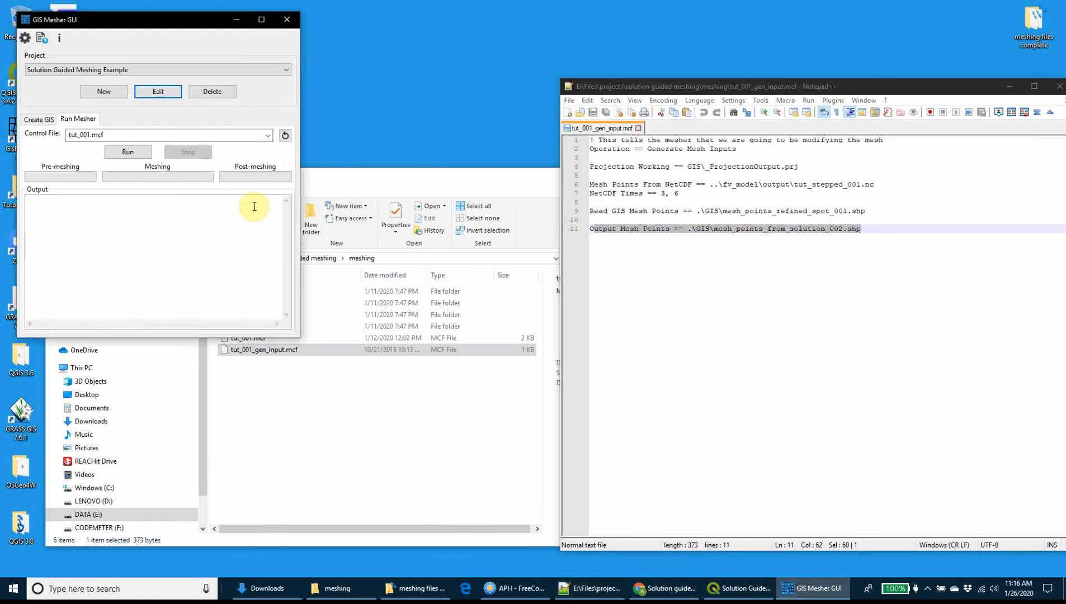
left_click(268, 136)
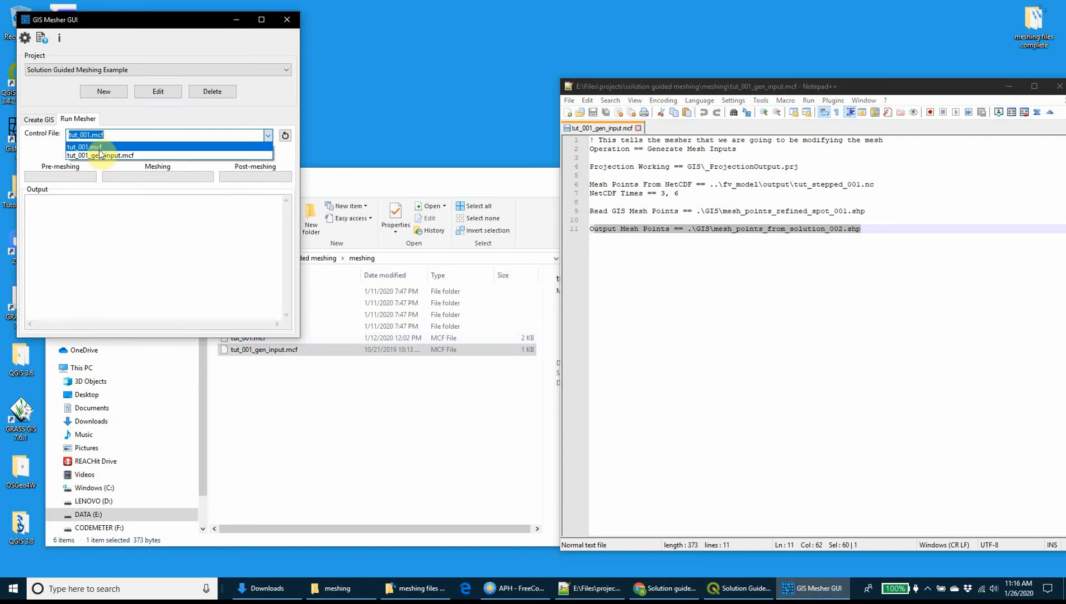
left_click(98, 160)
left_click(261, 138)
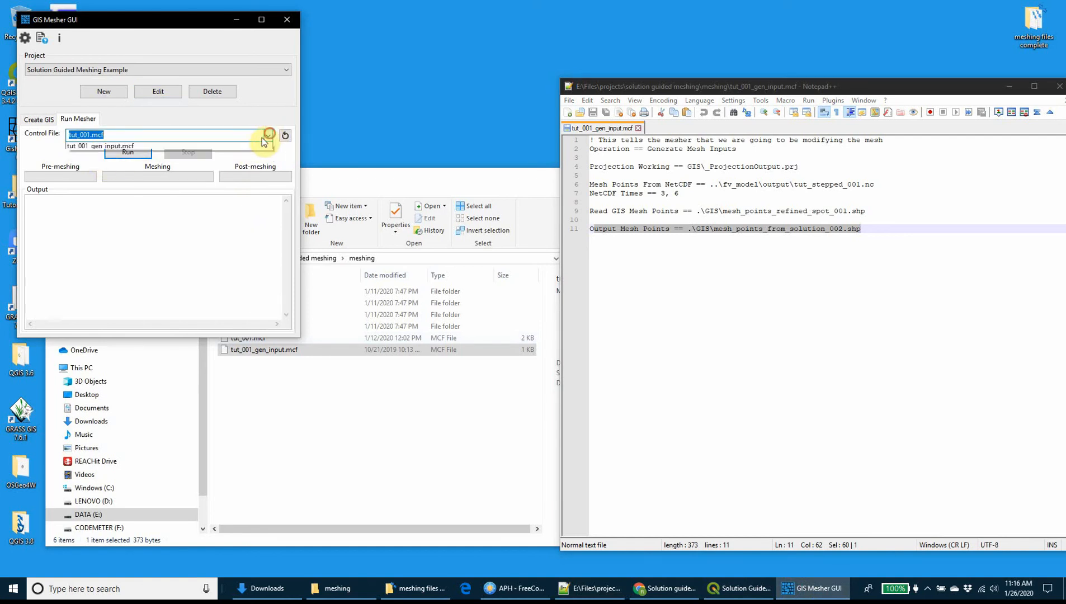
left_click(144, 155)
left_click(136, 153)
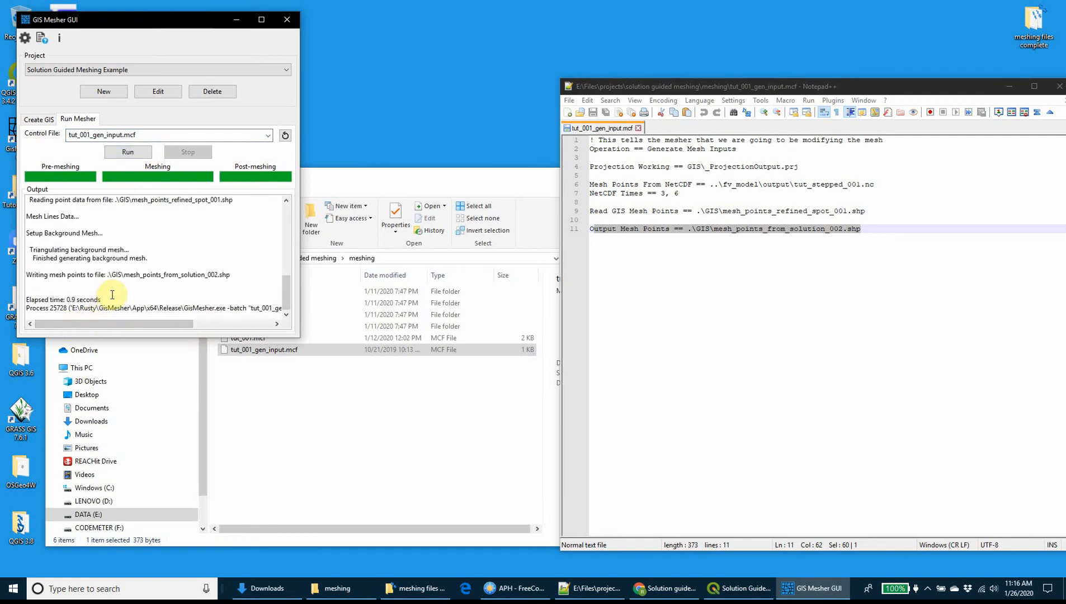
In File Explorer, open the GIS folder inside the meshing folder and locate the mesh_points_from_solution_002 files.
left_click(281, 418)
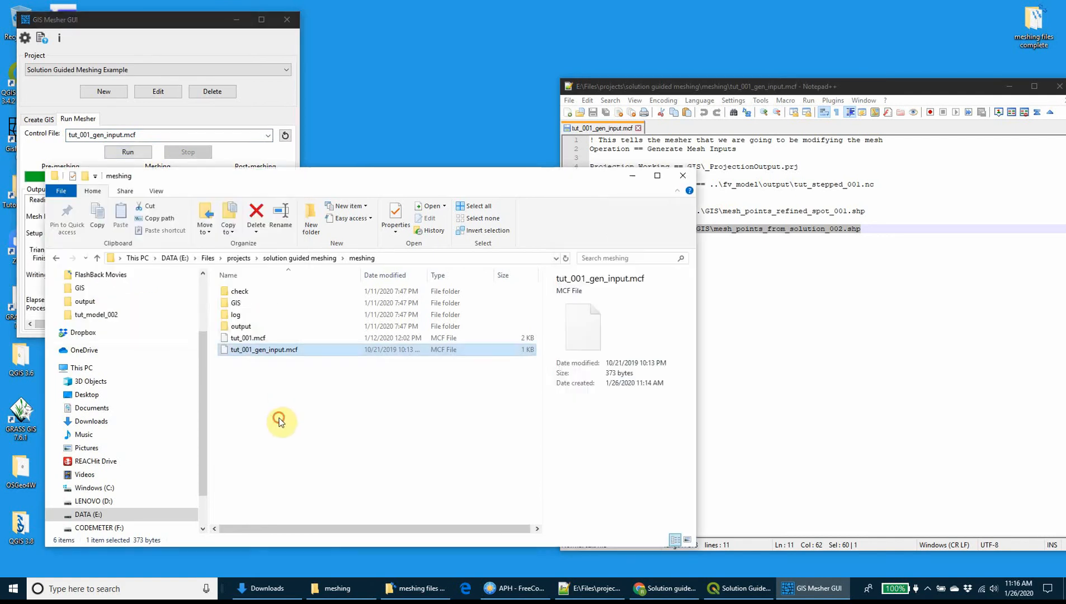
double_click(263, 304)
left_click_drag(344, 180, 492, 186)
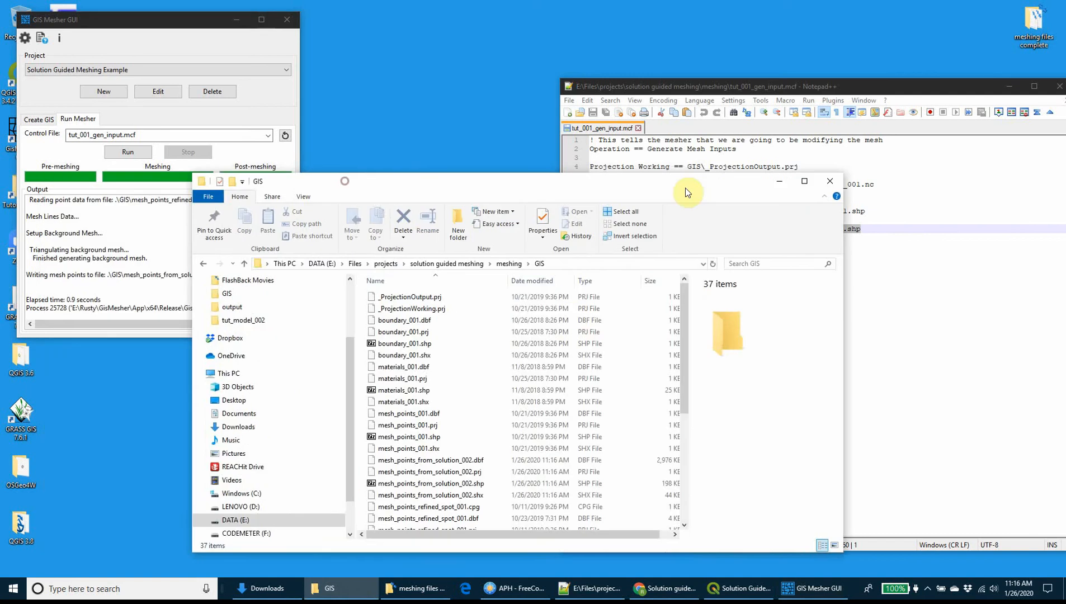
left_click_drag(688, 192, 863, 188)
scroll(863, 369, "down", 2)
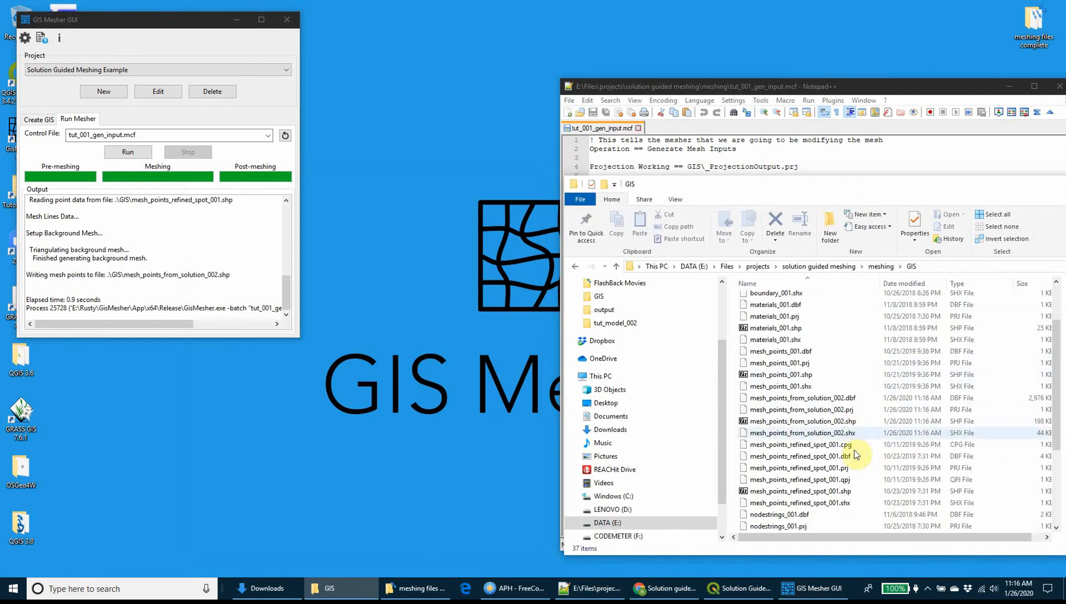
Load mesh_points_from_solution_002.shp from the GIS folder into the Solution Guided Meshing Initial Solution project in QGIS.
left_click(728, 588)
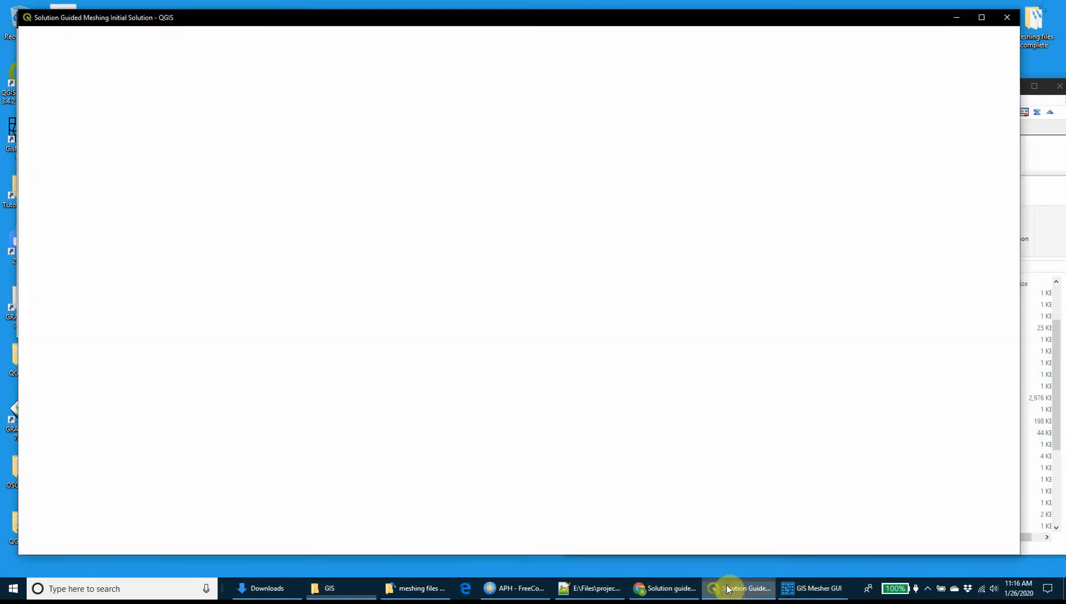
left_click(1037, 185)
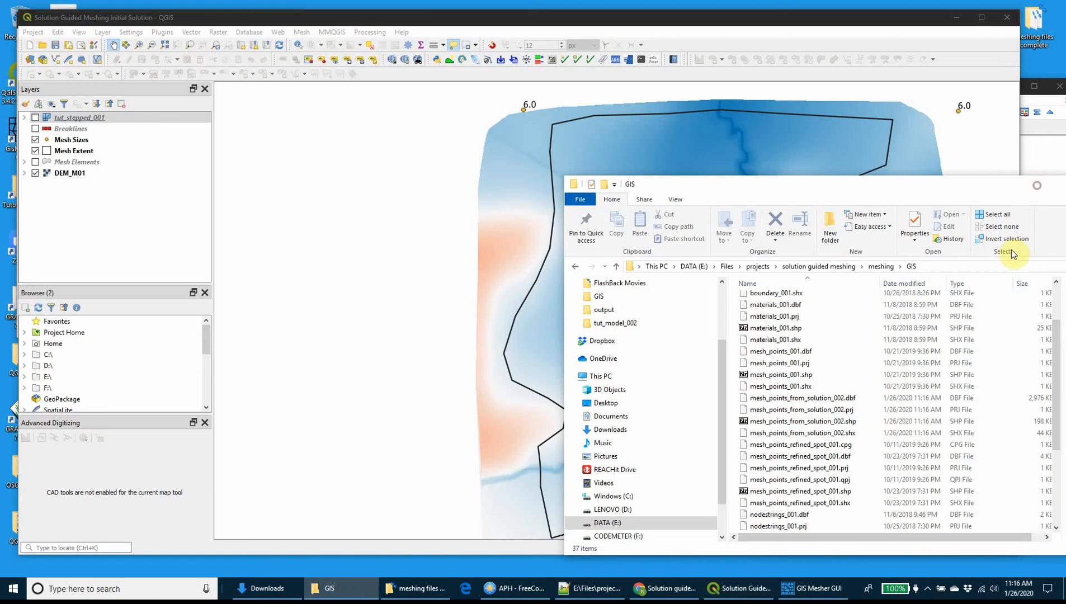
left_click(794, 420)
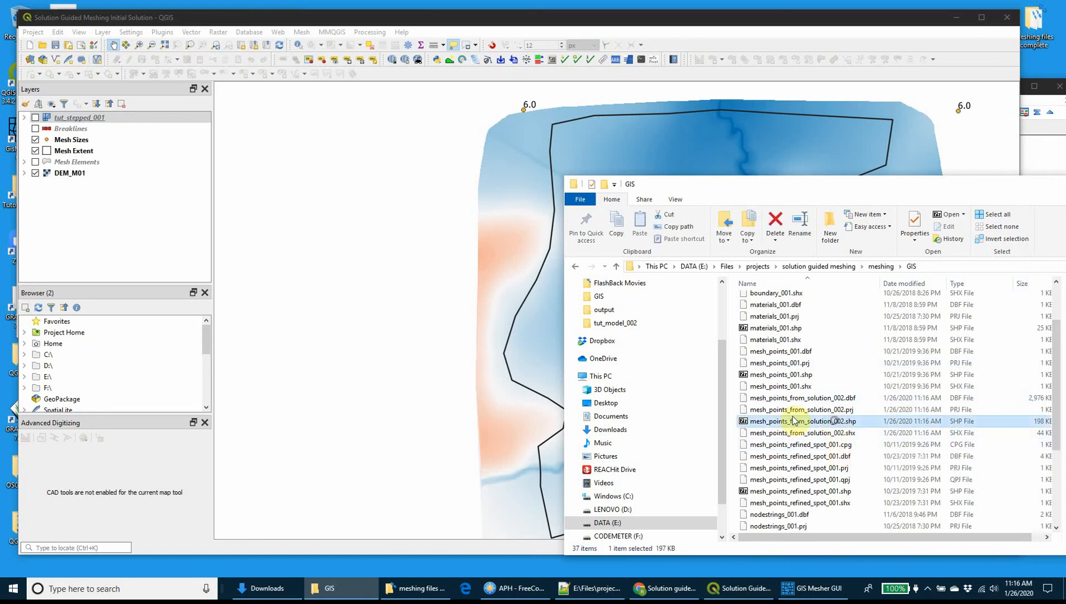
left_click_drag(794, 420, 371, 281)
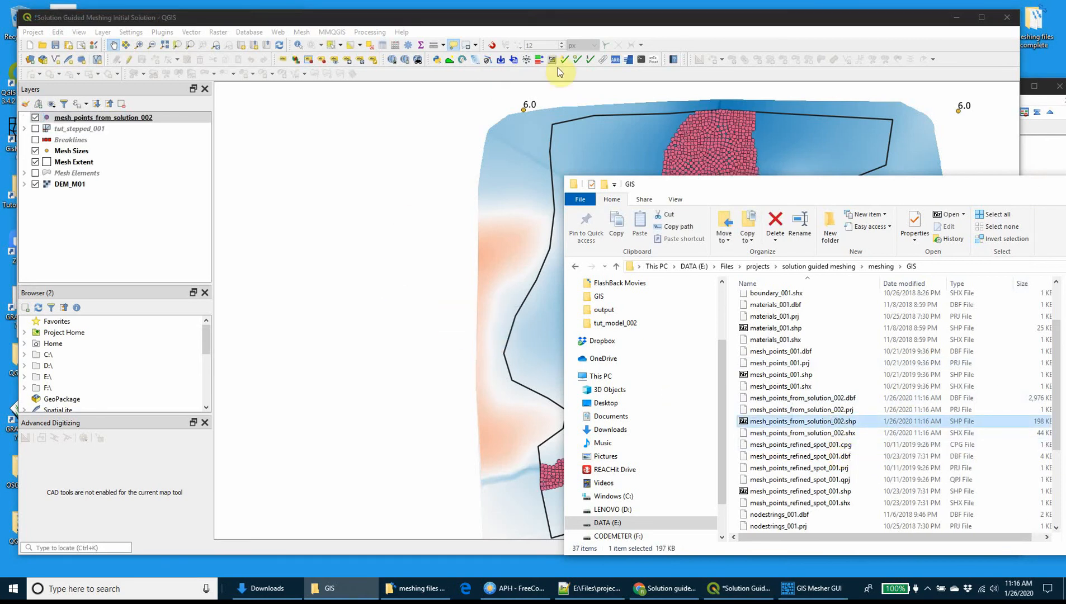
left_click_drag(622, 25, 608, 21)
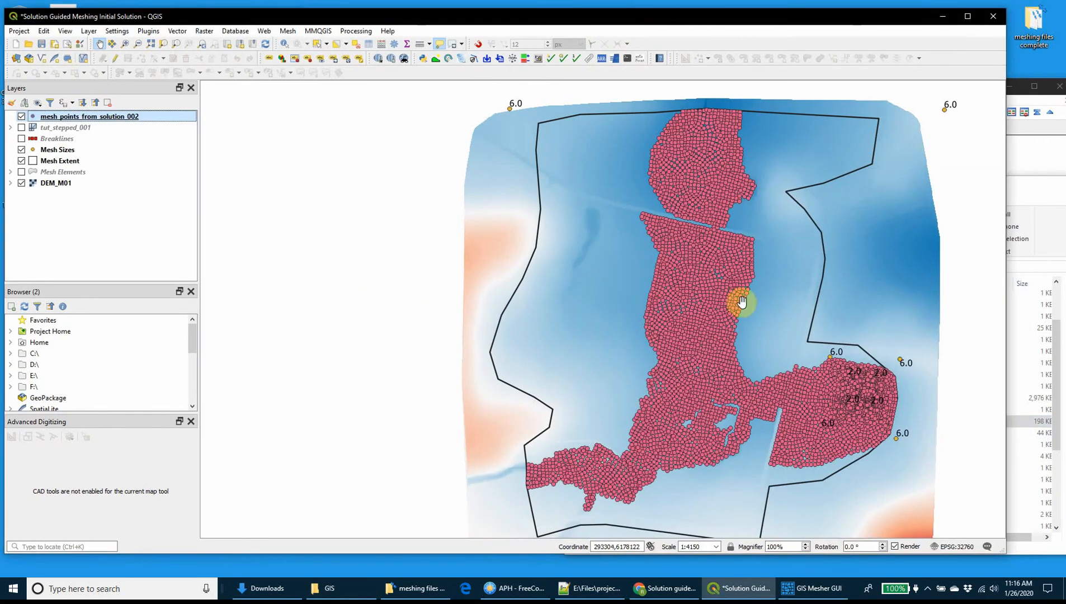
Open the attribute table of the mesh_points_from_solution_002 layer and widen the DirPri column to fit its values.
right_click(113, 117)
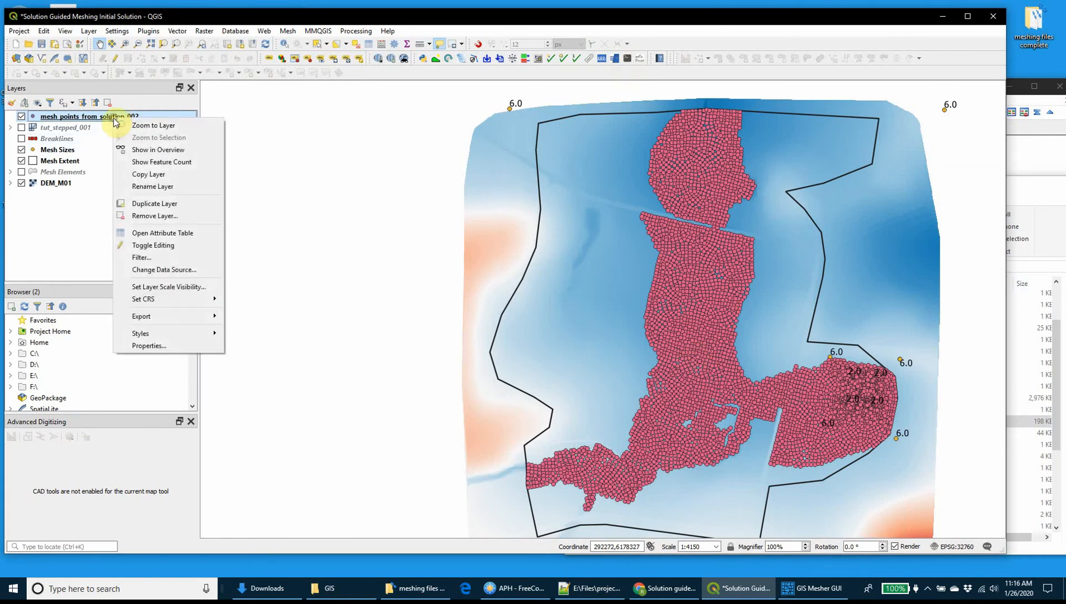
left_click(160, 232)
left_click_drag(486, 282, 430, 156)
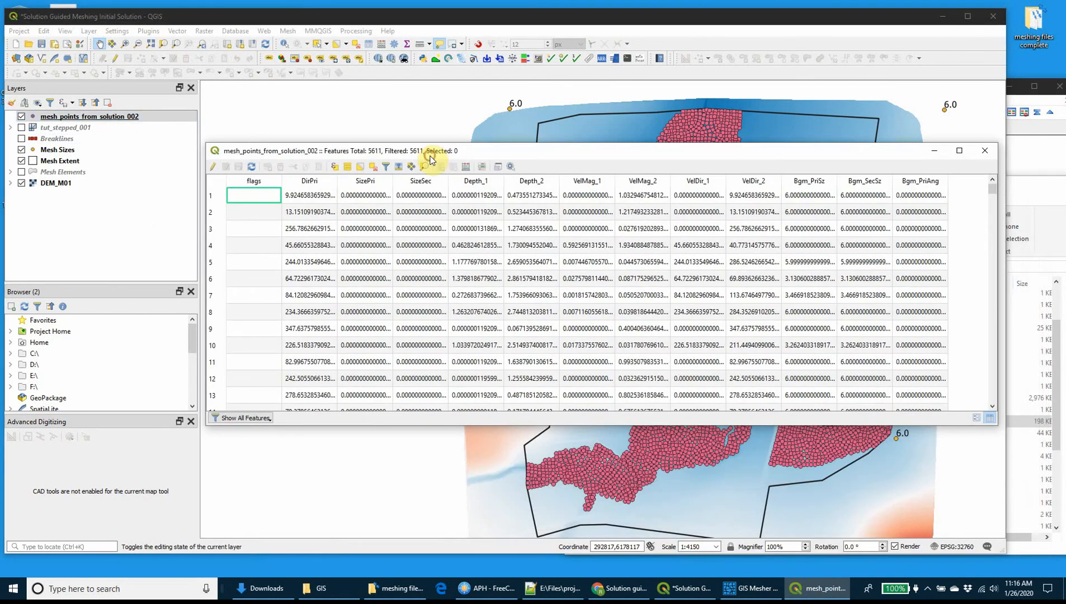
double_click(337, 181)
left_click_drag(365, 179, 355, 180)
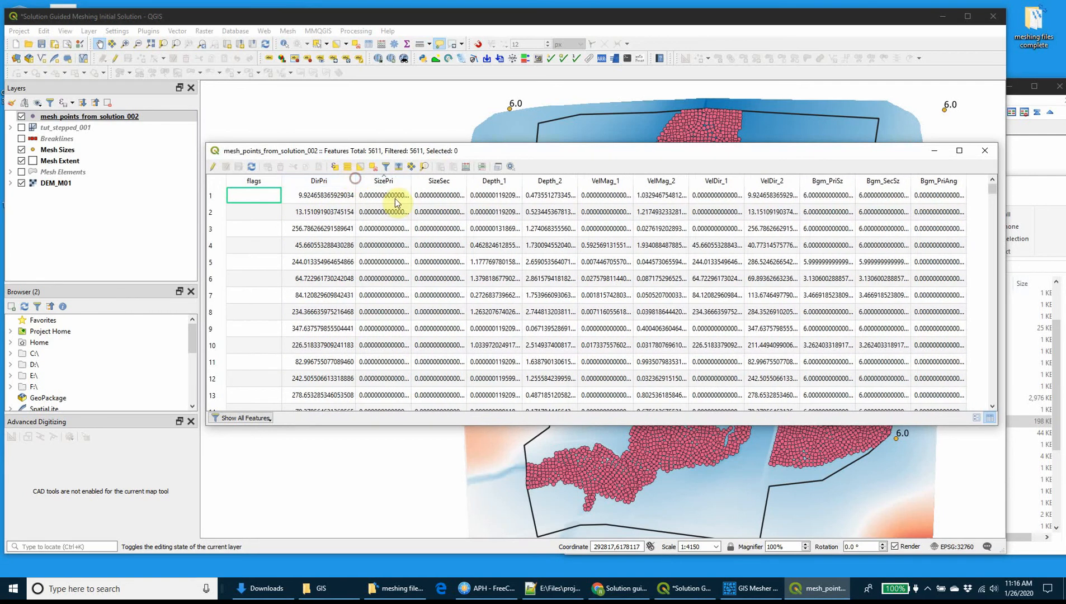
Examine the table's flags, direction, size, depth, velocity and background mesh columns, and close the table.
left_click(268, 181)
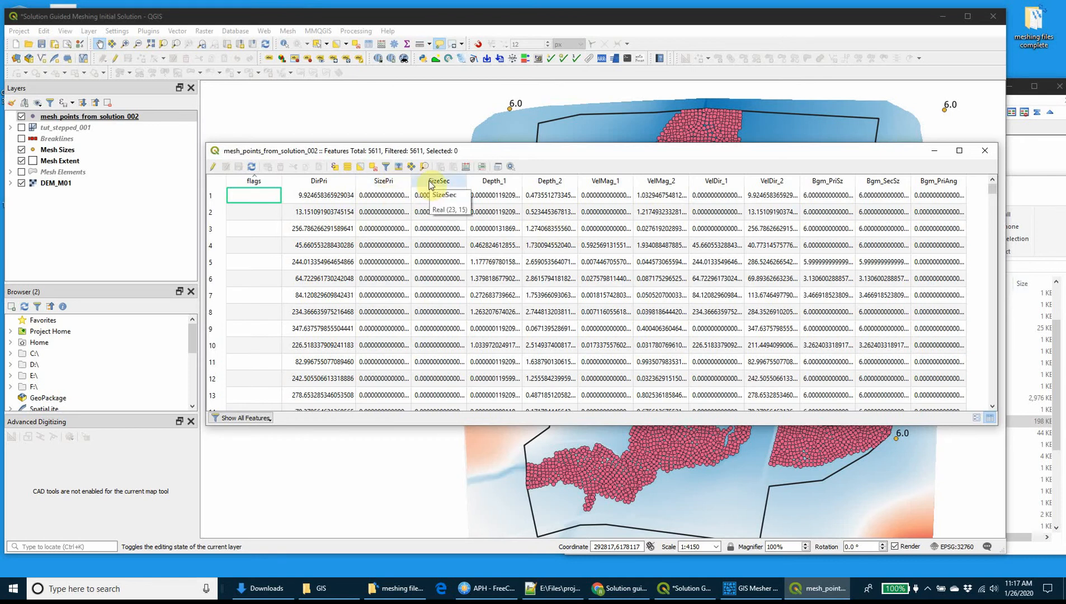
left_click(439, 278)
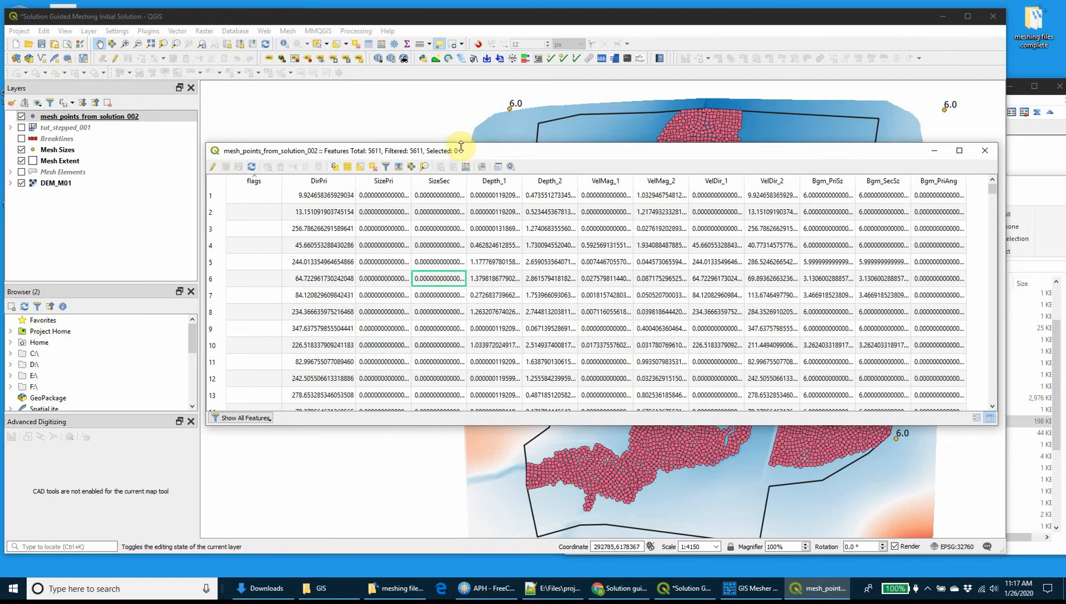
mouse_move(463, 143)
left_mouse_down()
mouse_move(482, 91)
mouse_move(473, 160)
left_mouse_up()
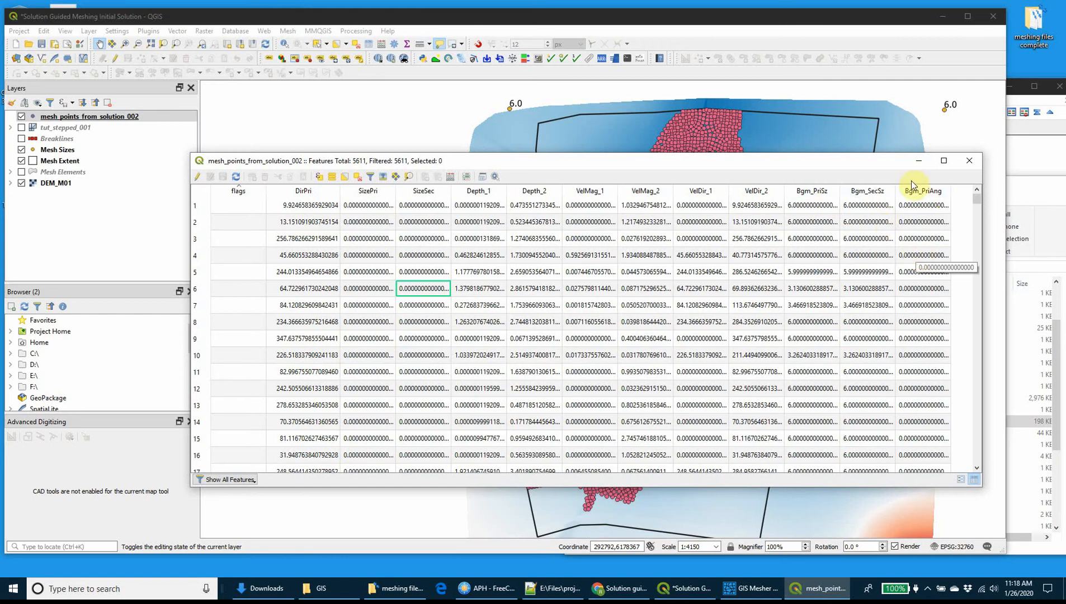
left_click_drag(648, 151, 661, 108)
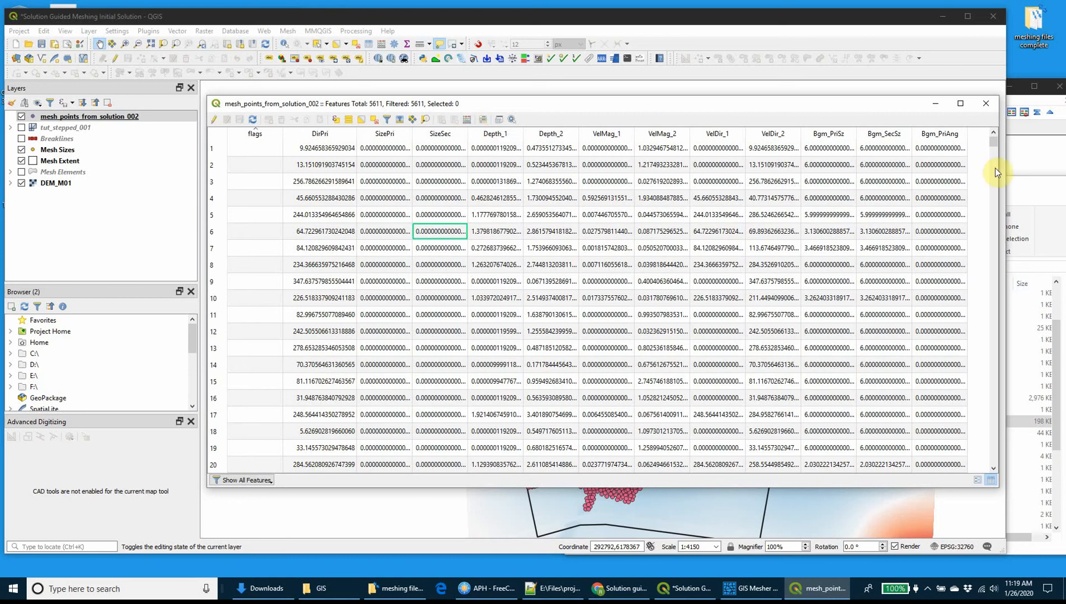
left_click(989, 106)
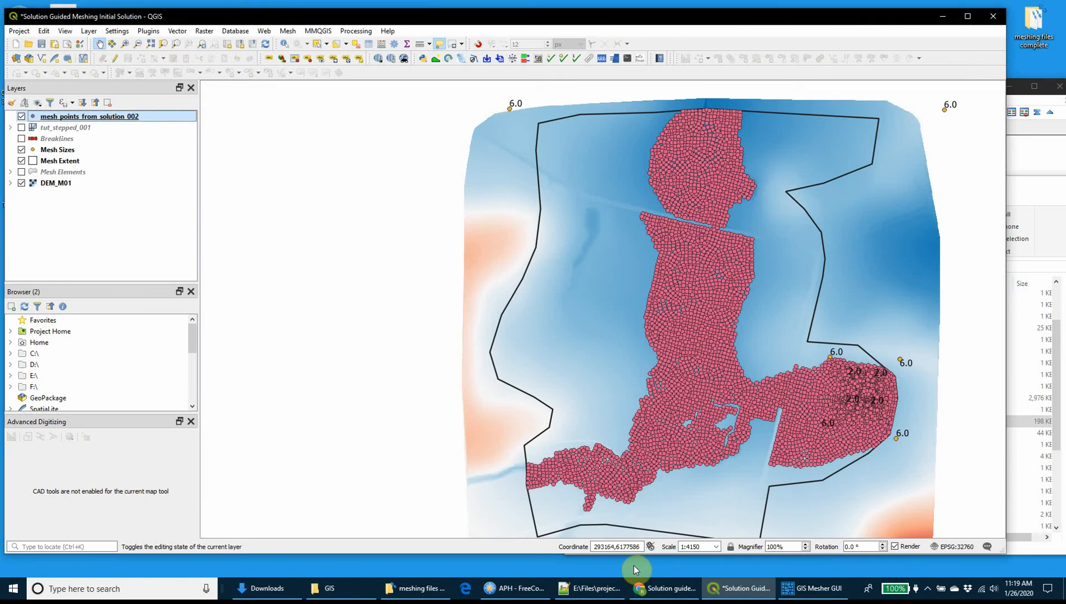
Open tut_001_gen_input_w_sql.mcf from "meshing files complete" in a separate Notepad++ window beside tut_001_gen_input.mcf.
left_click(598, 591)
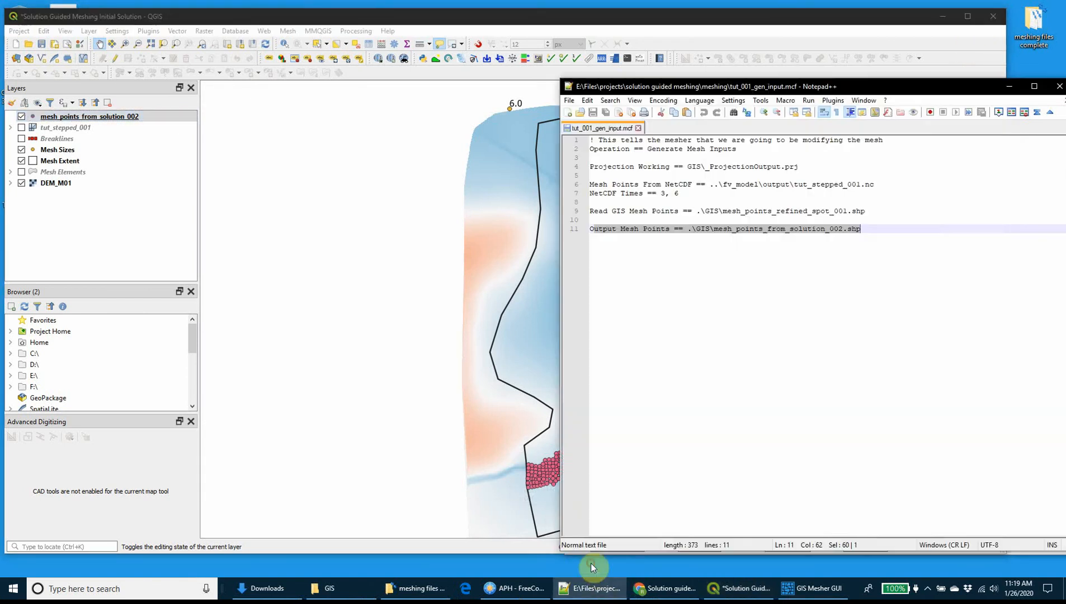
left_click_drag(729, 90, 225, 104)
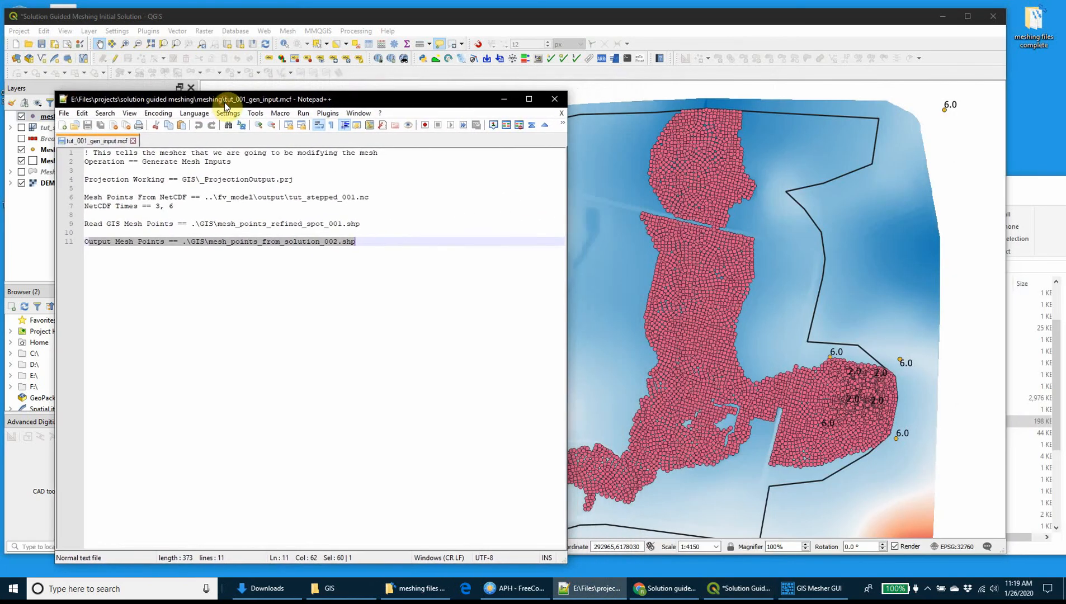
double_click(1030, 28)
left_click(620, 311)
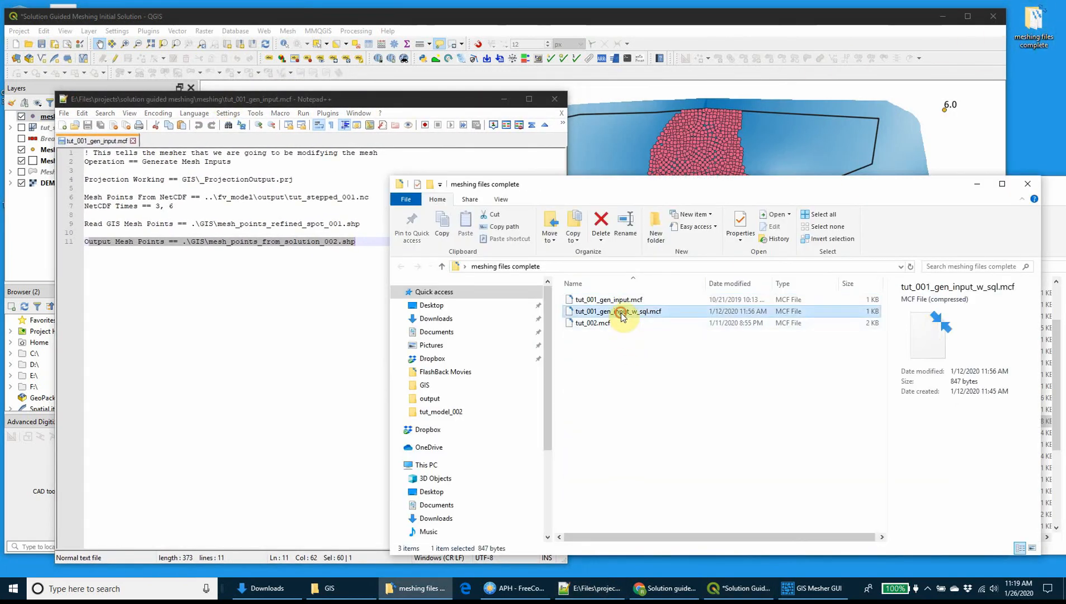
right_click(621, 313)
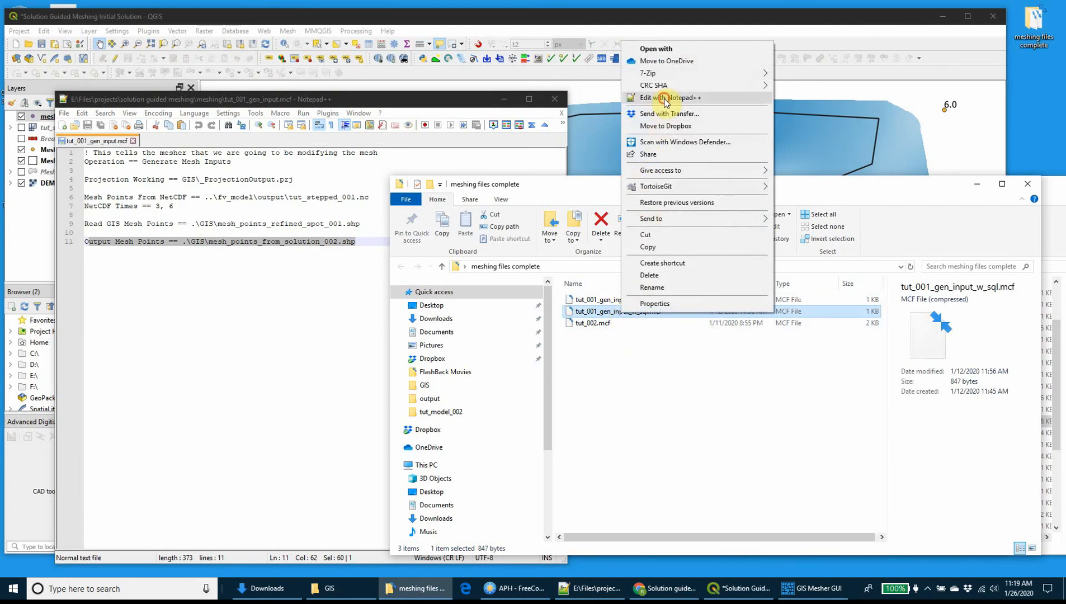
left_click(699, 97)
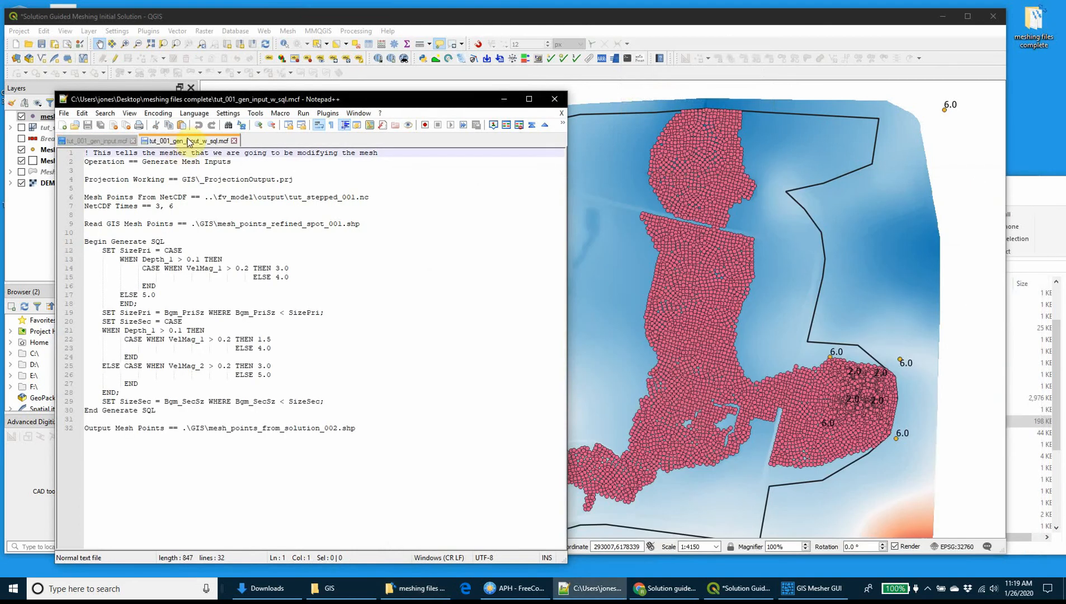
left_click_drag(189, 142, 696, 110)
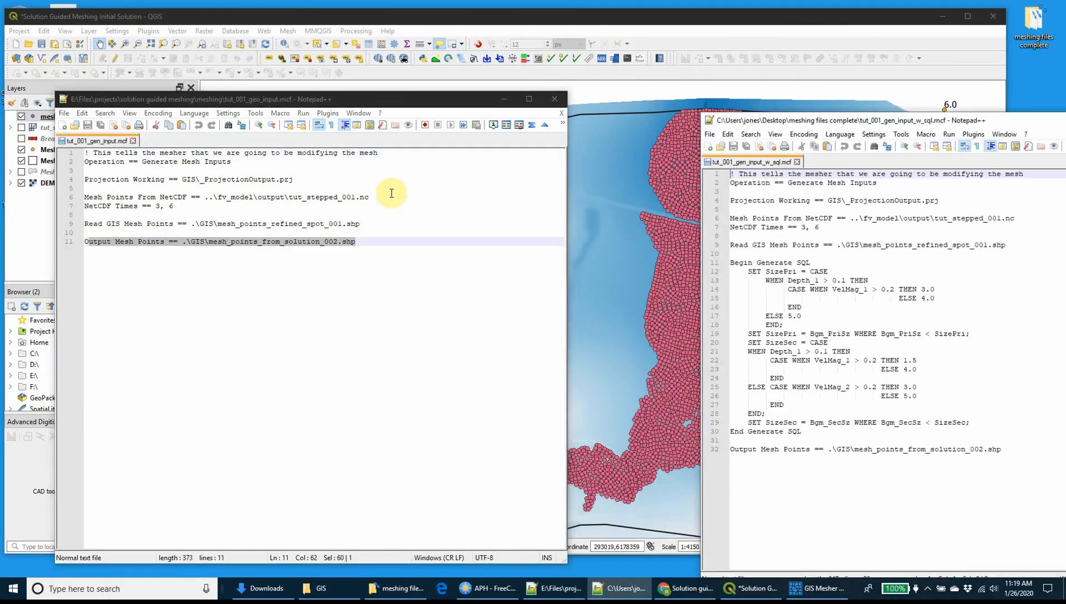
left_click_drag(786, 112, 663, 94)
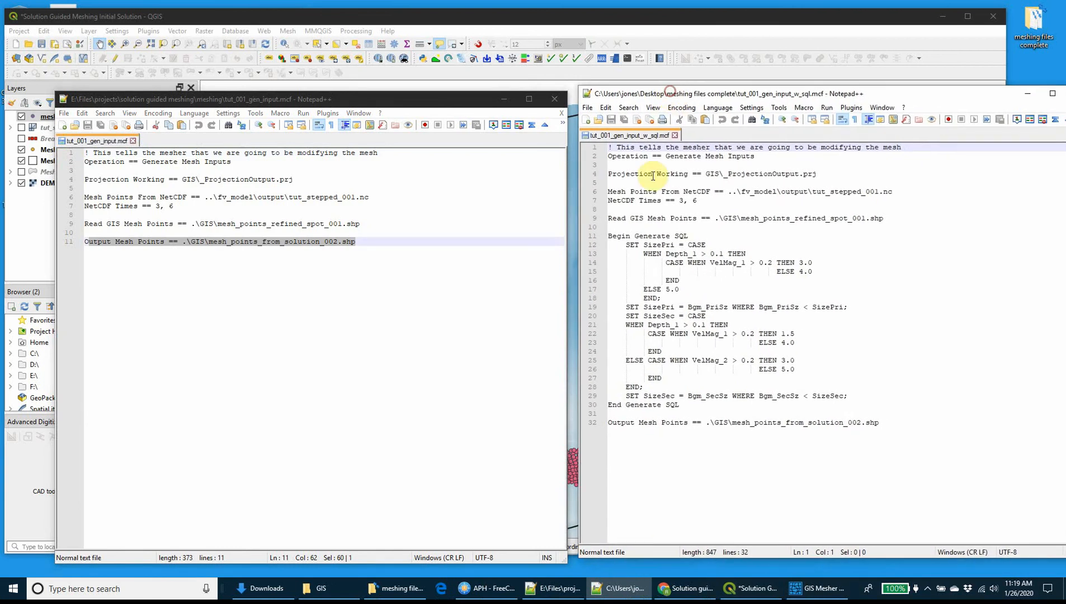
Copy the Begin Generate SQL to End Generate SQL block into tut_001_gen_input.mcf above the Output Mesh Points line and save the file.
left_click_drag(613, 237, 704, 401)
key("ctrl+c")
left_click(262, 281)
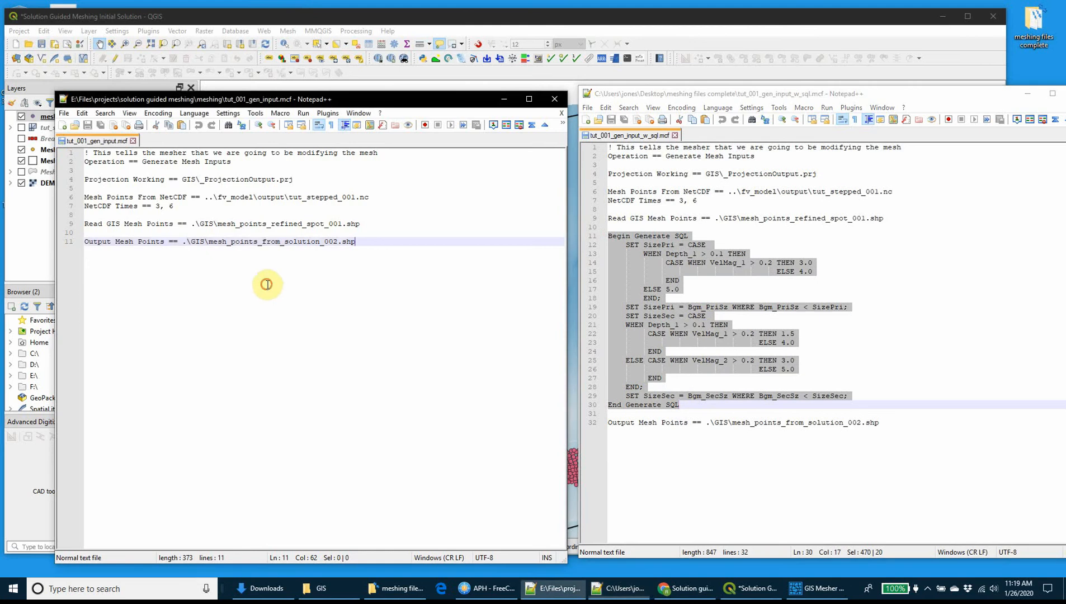
left_click(308, 231)
key("Return")
key("Return")
key("Up")
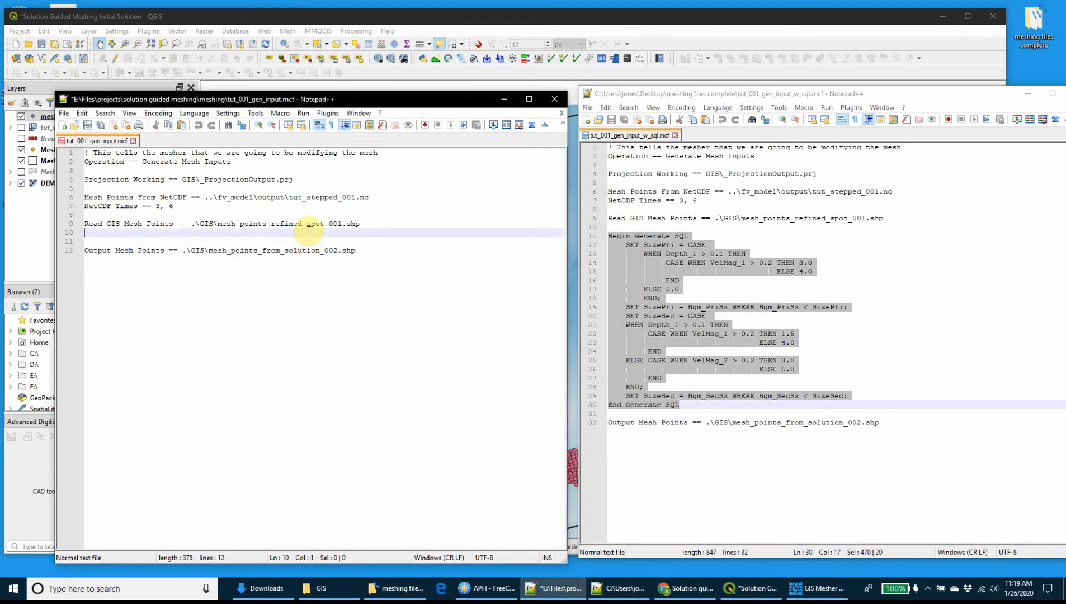
key("ctrl+v")
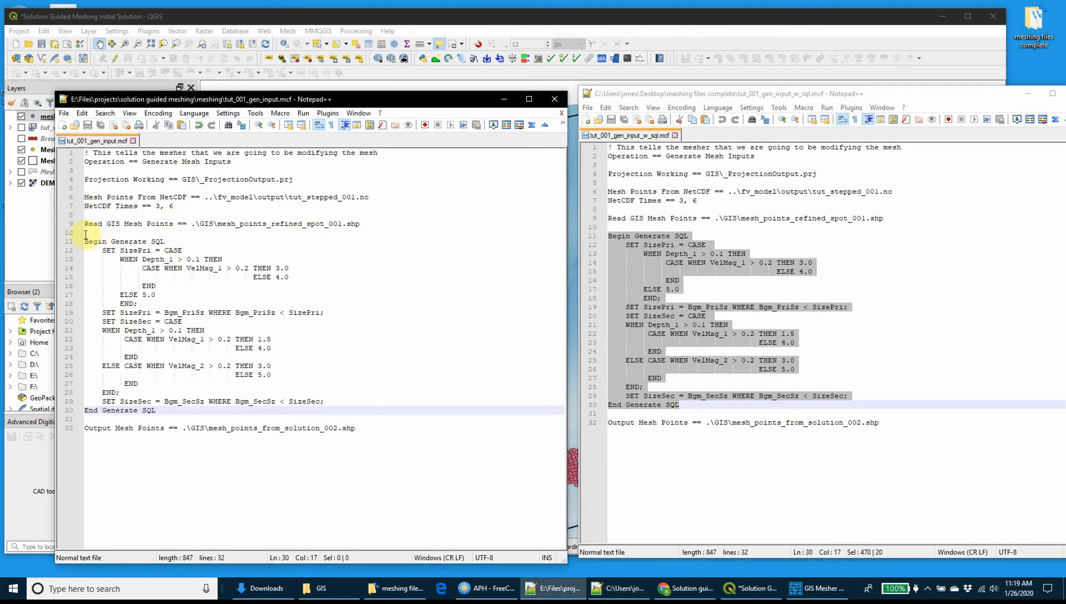
Examine the Generate SQL block's opening line and SizePri statements, and minimise the tut_001_gen_input_w_sql.mcf window.
left_click_drag(85, 241, 170, 238)
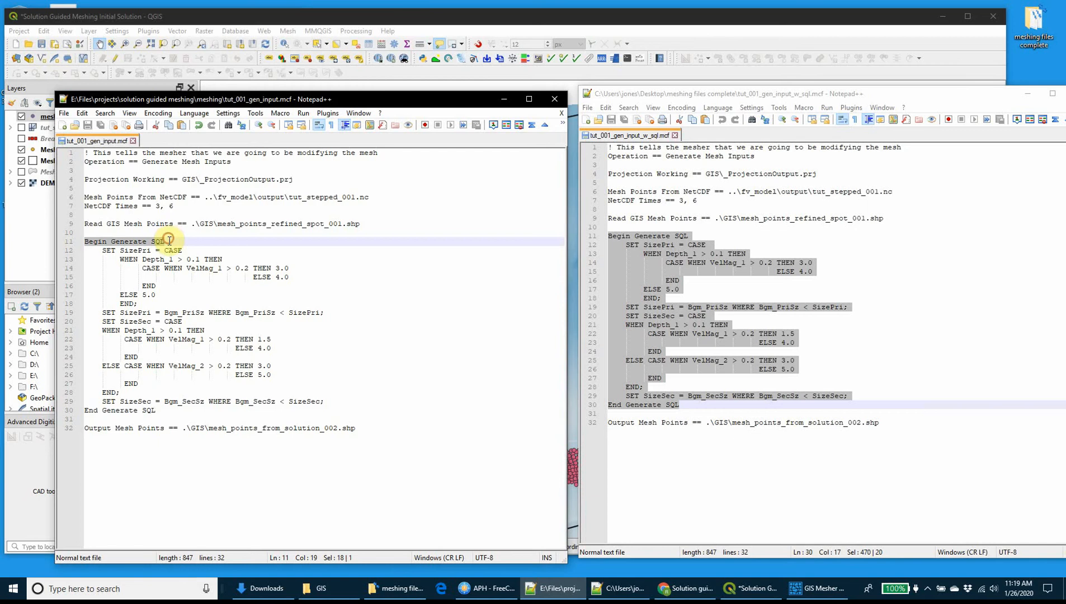
left_click(141, 303)
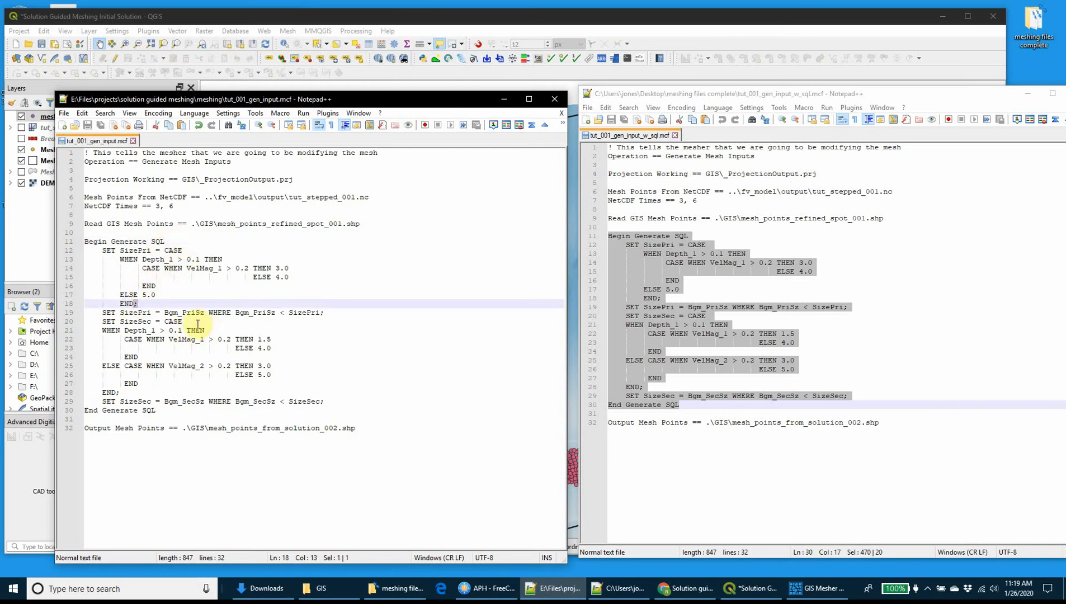
left_click_drag(317, 312, 333, 312)
double_click(331, 312)
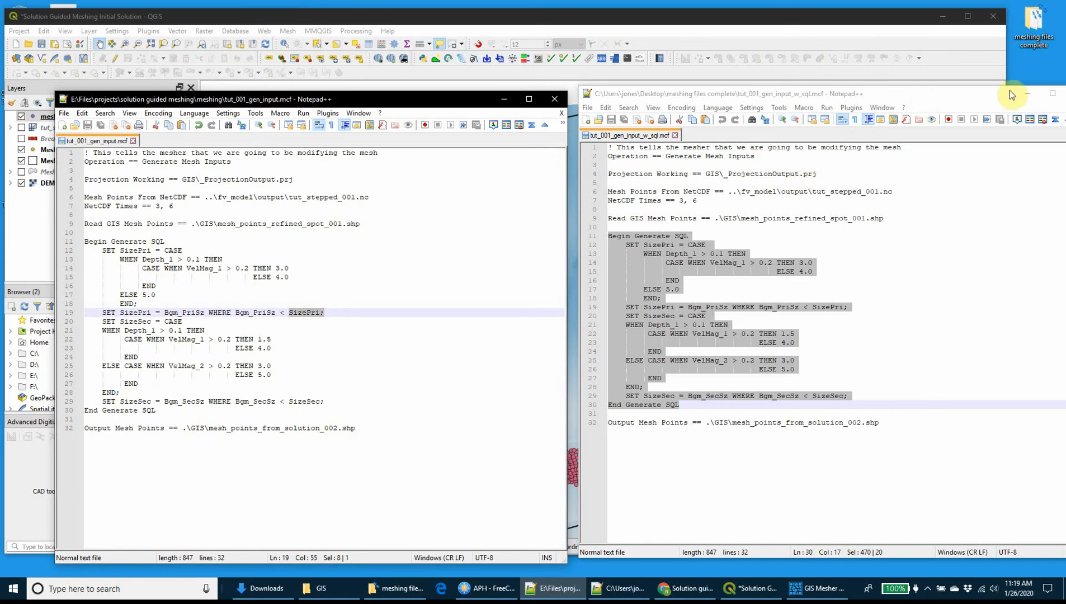
left_click(1026, 93)
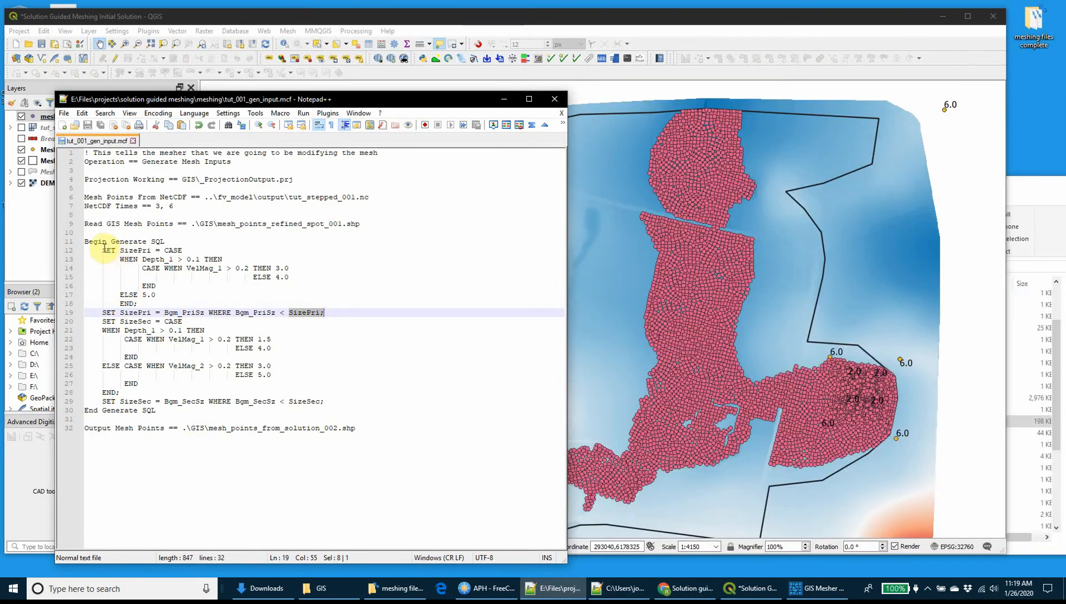
Examine the SizePri CASE statement's Depth_1 and VelMag_1 conditions, its assigned sizes, and the Bgm_PriSz override line.
left_click_drag(103, 250, 172, 302)
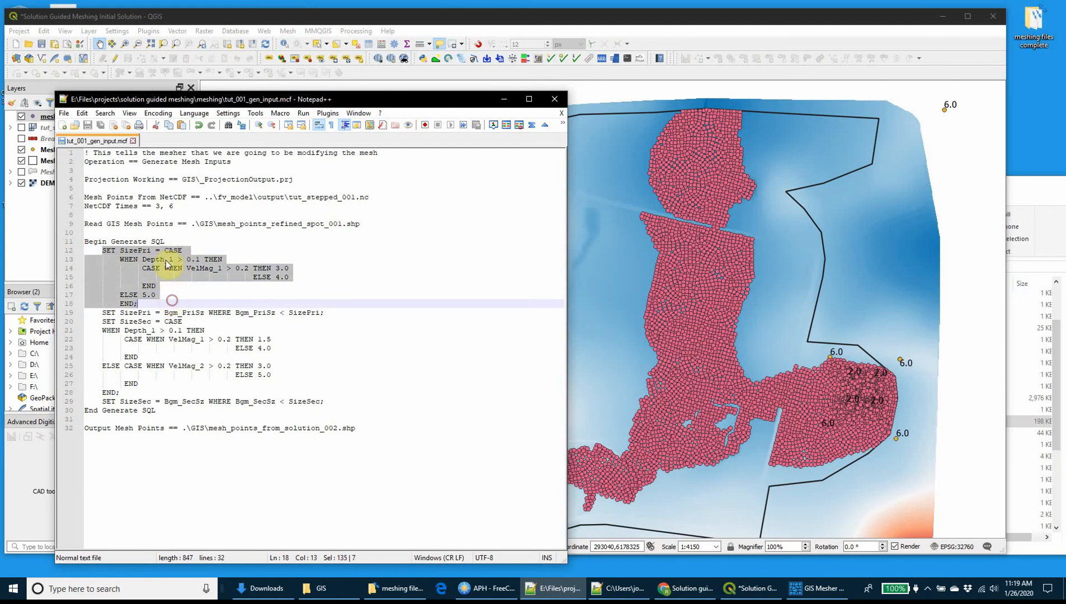
left_click(149, 259)
left_click_drag(147, 260, 197, 256)
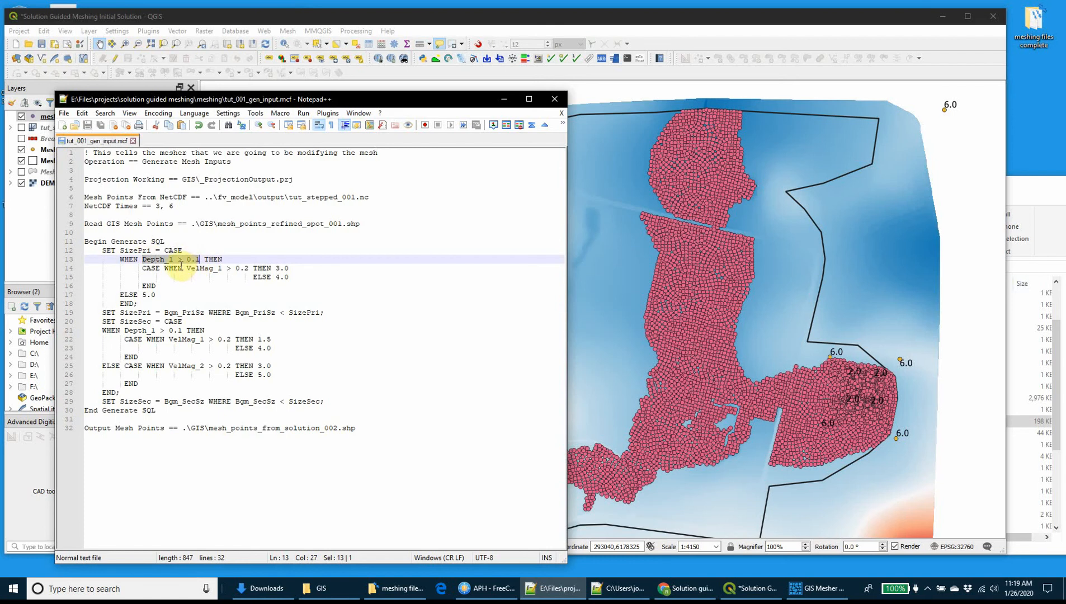
double_click(162, 267)
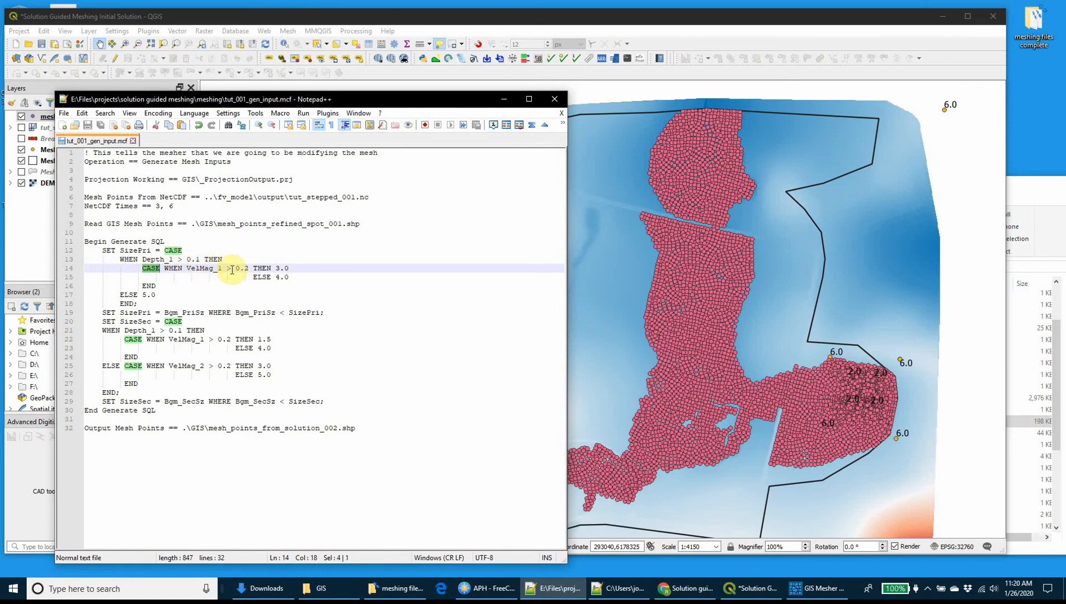
left_click_drag(236, 269, 289, 269)
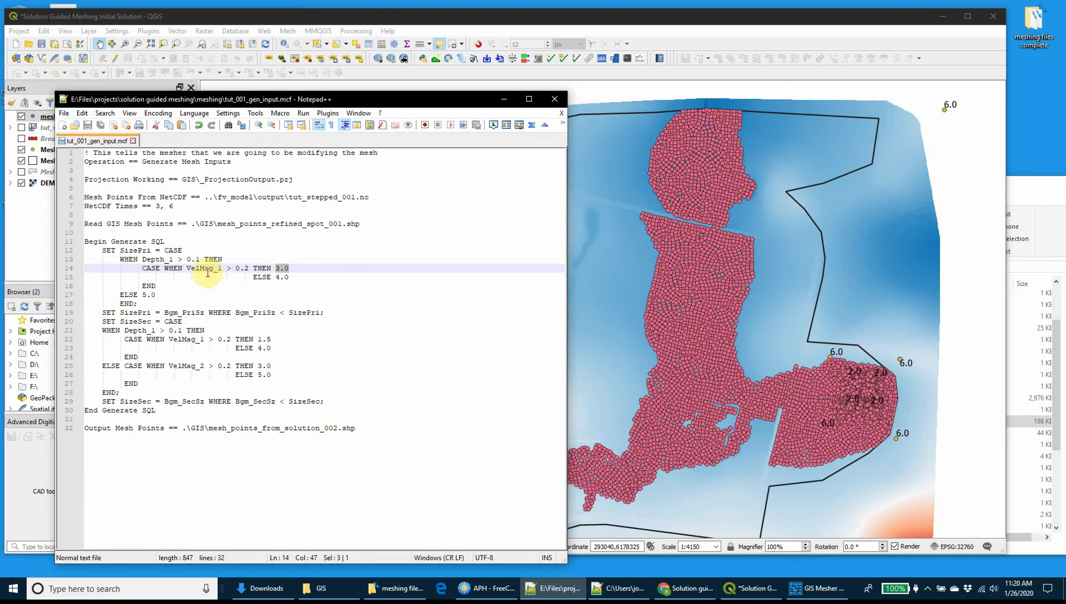
left_click_drag(166, 259, 200, 258)
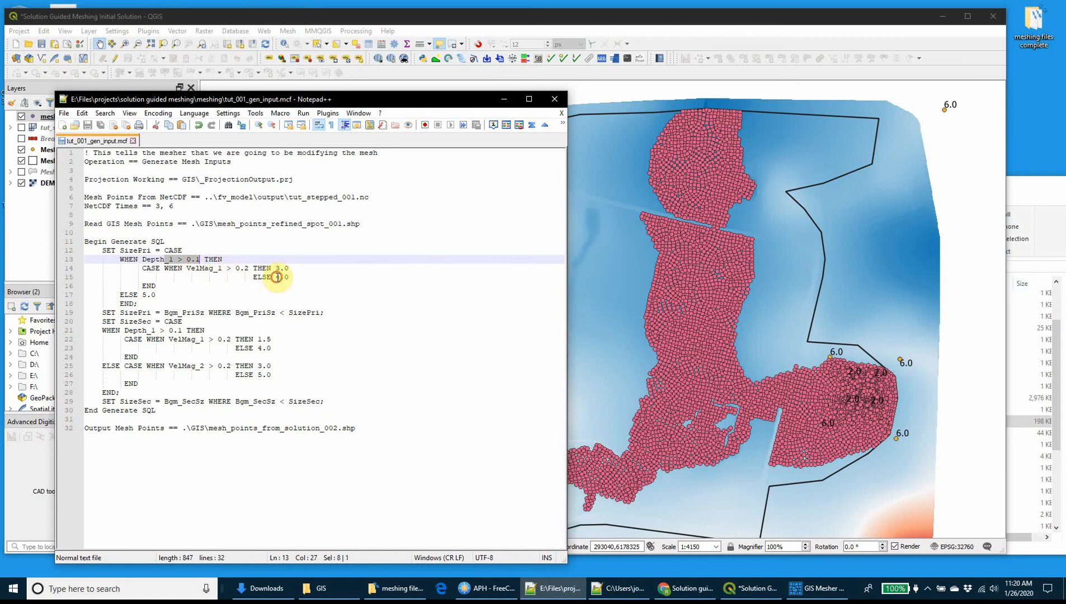
left_click_drag(276, 277, 297, 276)
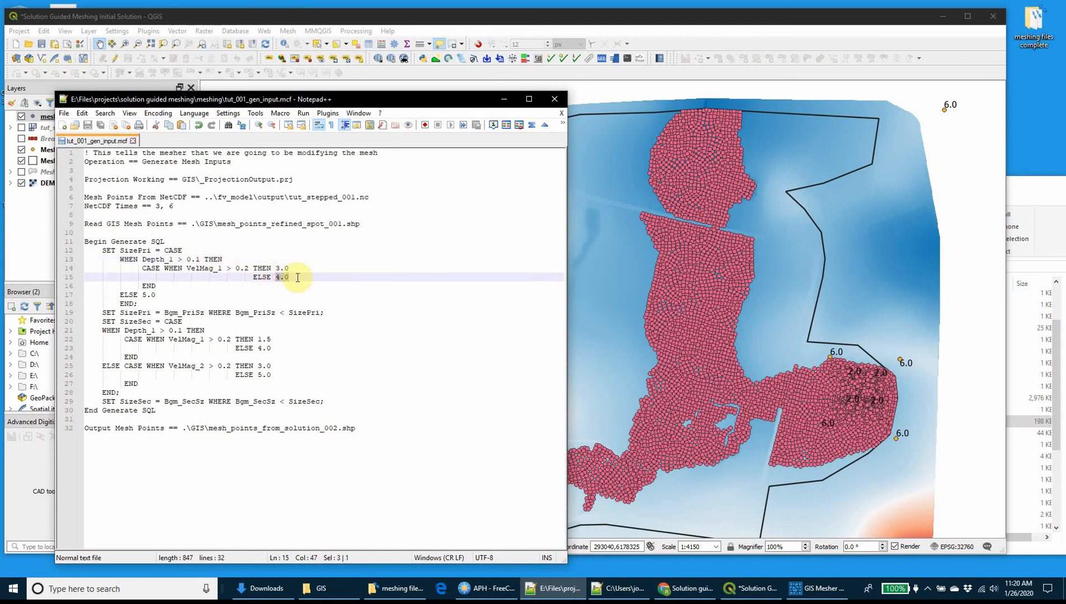
left_click_drag(156, 294, 144, 294)
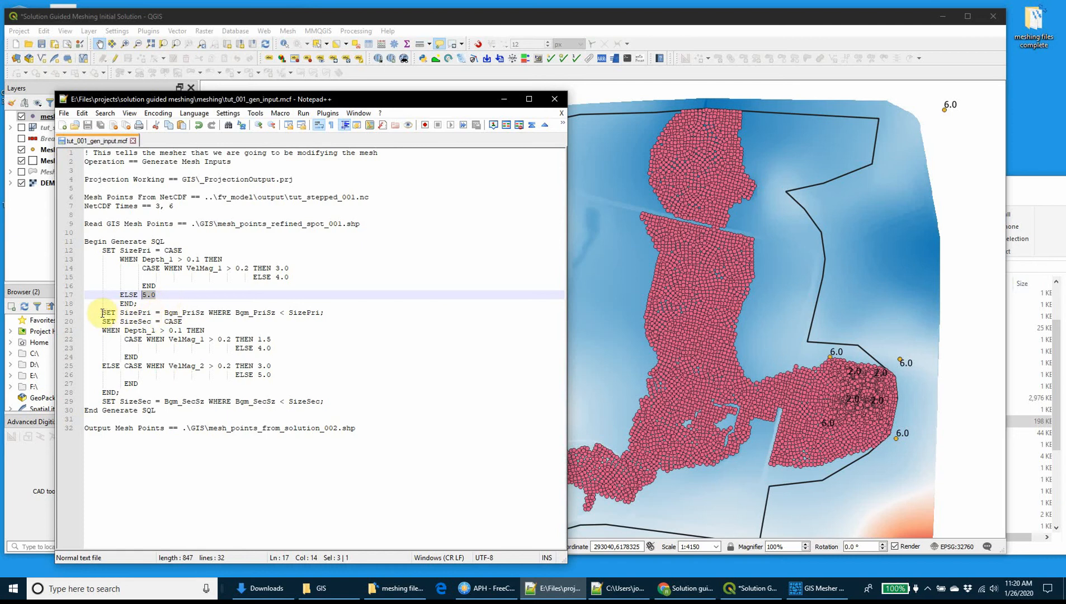
left_click_drag(102, 312, 330, 314)
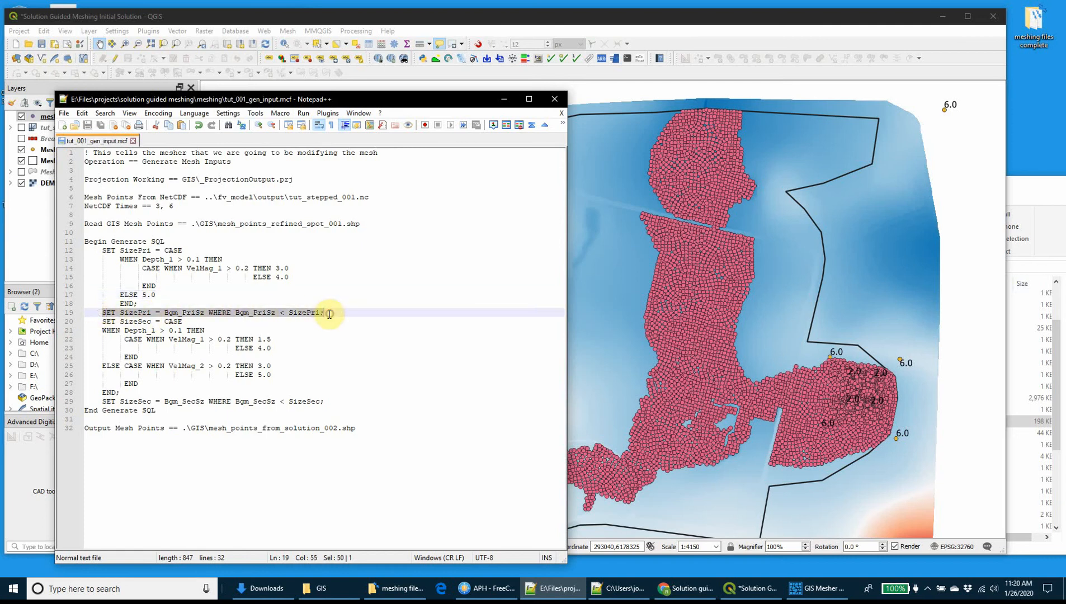
left_click(160, 313)
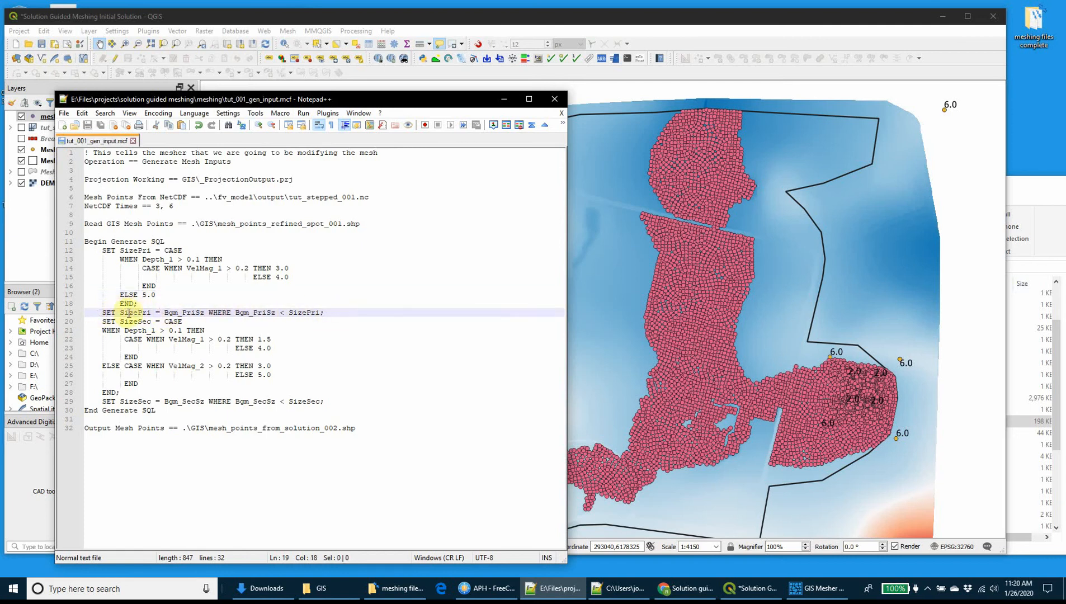
left_click_drag(164, 312, 326, 311)
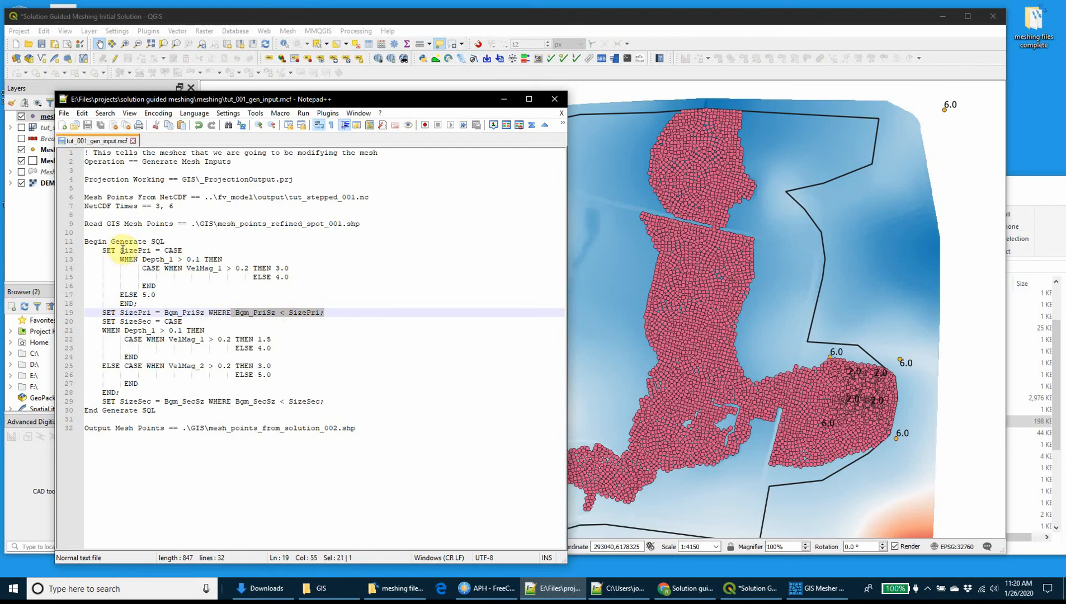
left_click(182, 312)
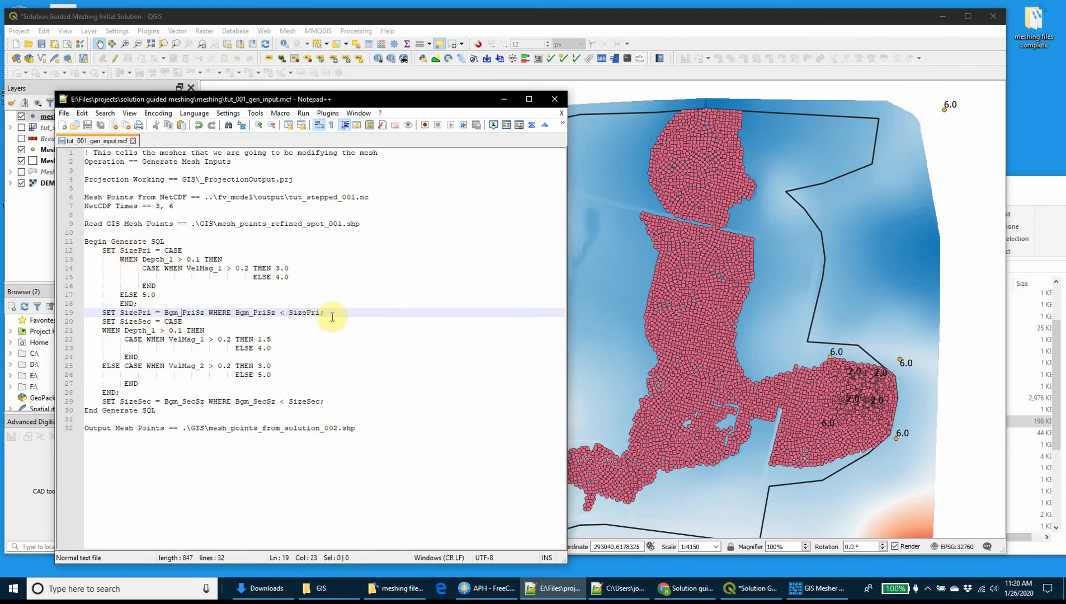
left_click(350, 317)
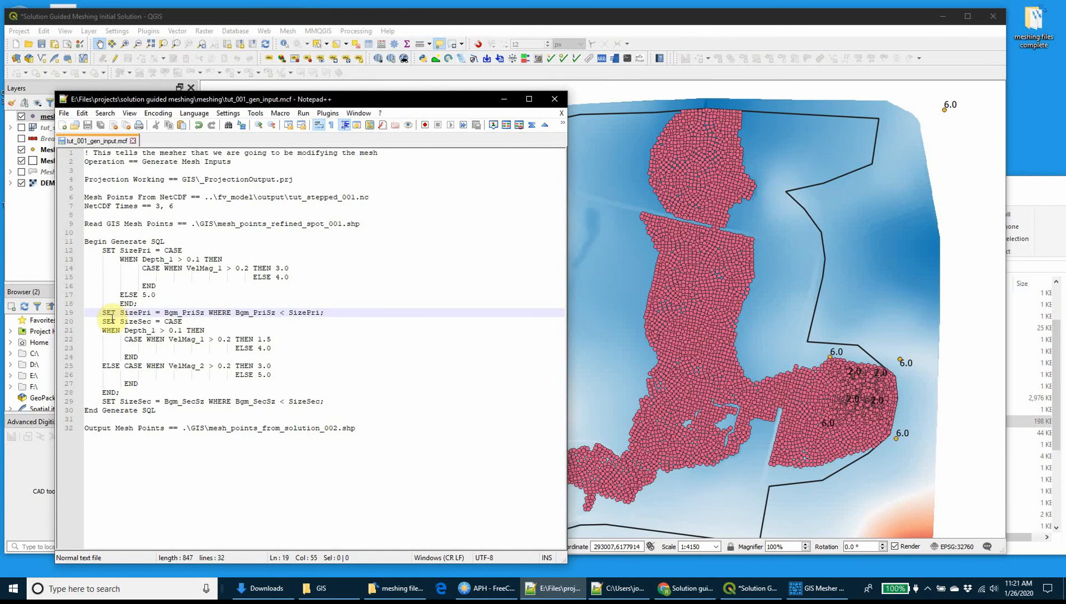
Examine the SizeSec CASE statement's depth and velocity conditions, its assigned sizes, and the Bgm_SecSz override line through End Generate SQL.
left_click_drag(102, 321, 188, 317)
left_click(188, 317)
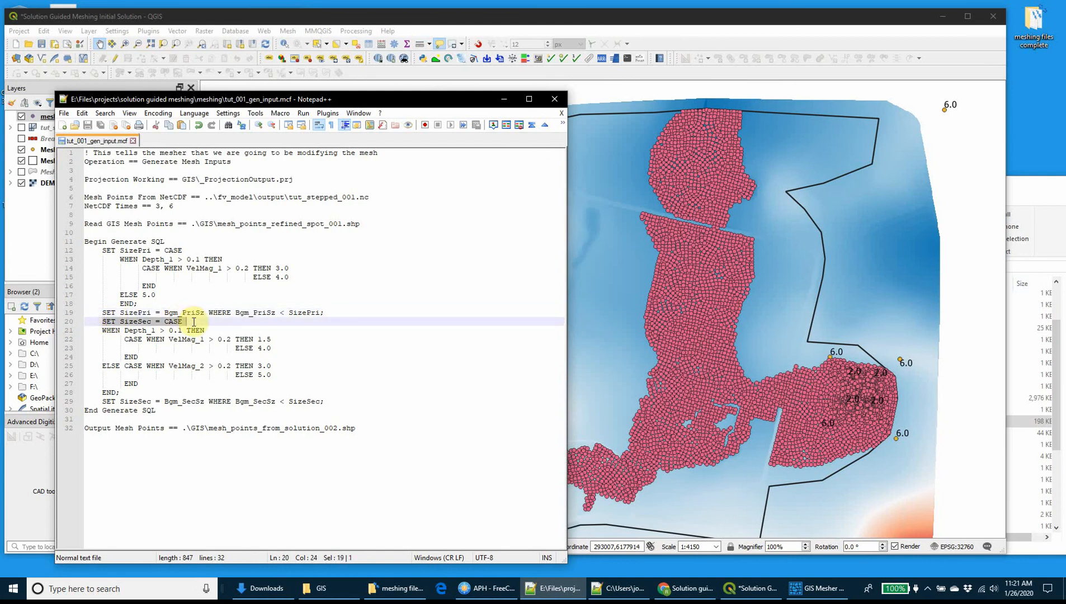
left_click_drag(124, 329, 185, 330)
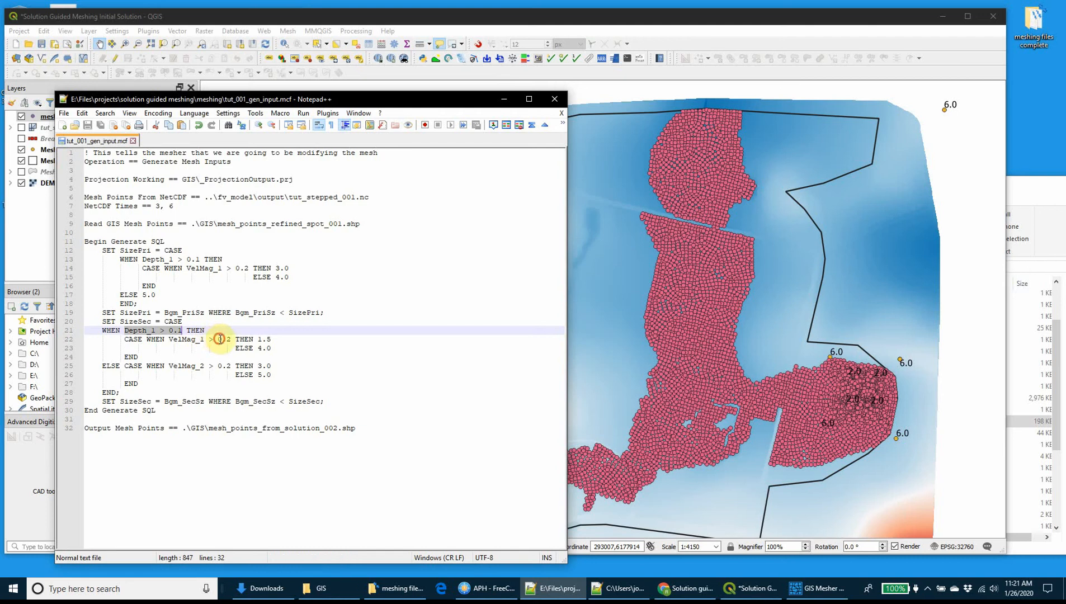
left_click_drag(218, 340, 230, 339)
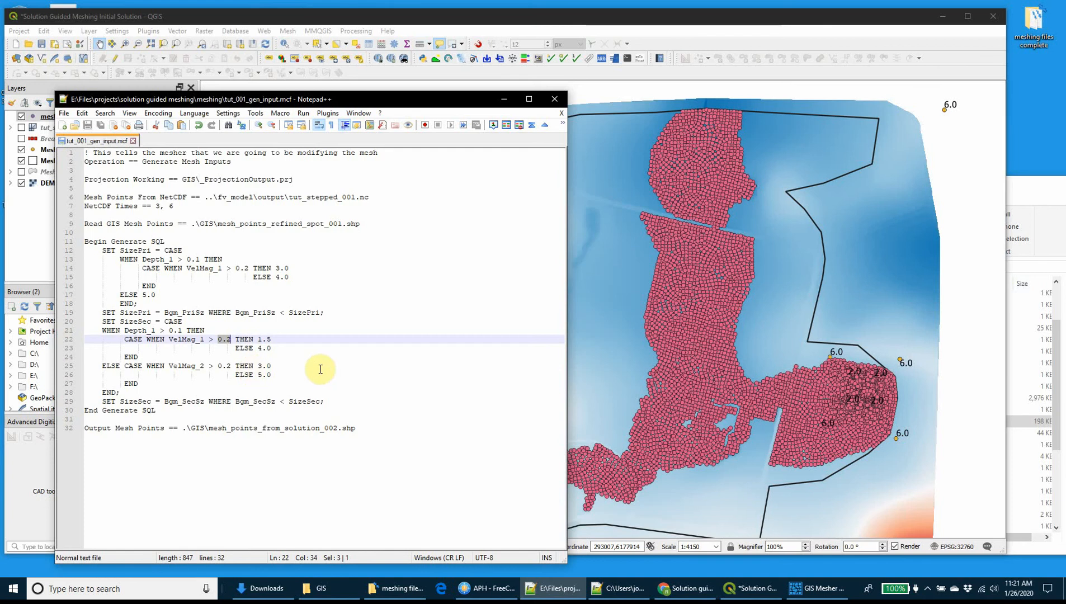
left_click(258, 348)
left_click_drag(258, 348, 272, 348)
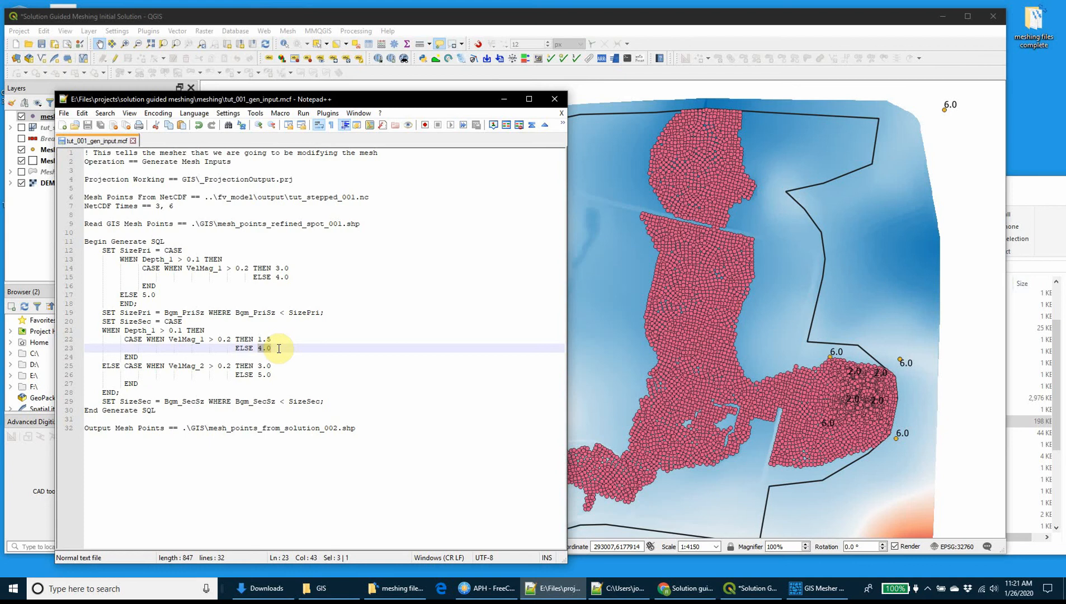
left_click(176, 365)
double_click(176, 365)
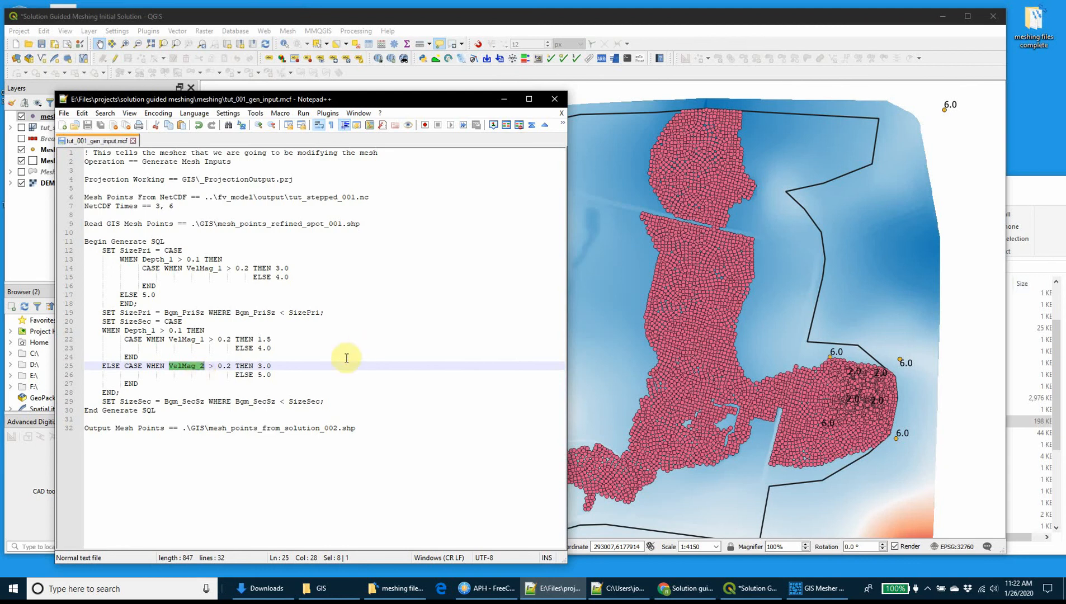
double_click(263, 367)
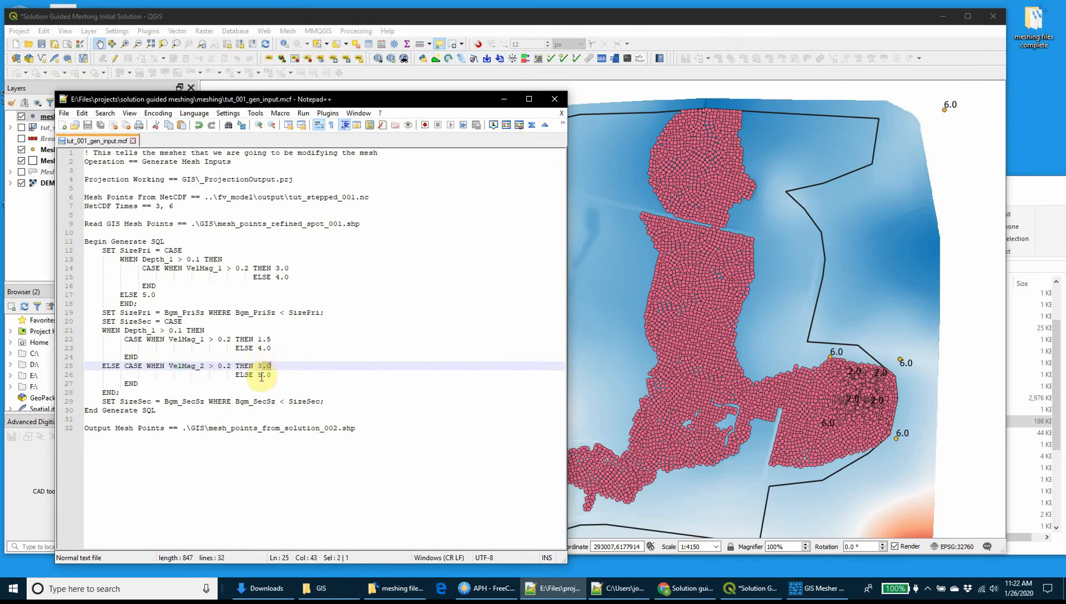
left_click_drag(262, 375, 279, 374)
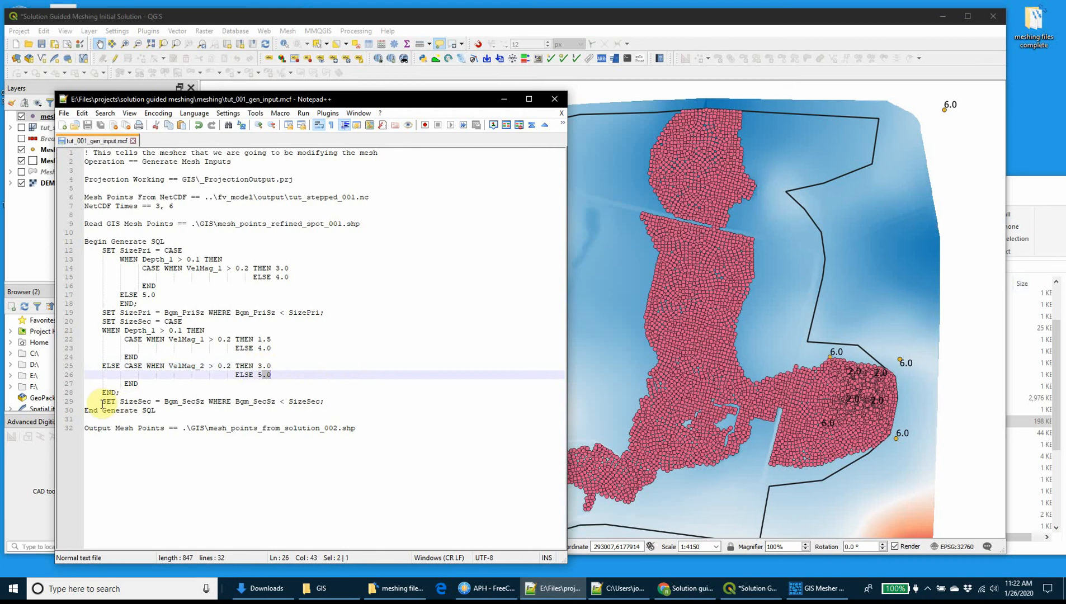
left_click_drag(102, 402, 229, 410)
left_click_drag(336, 402, 338, 403)
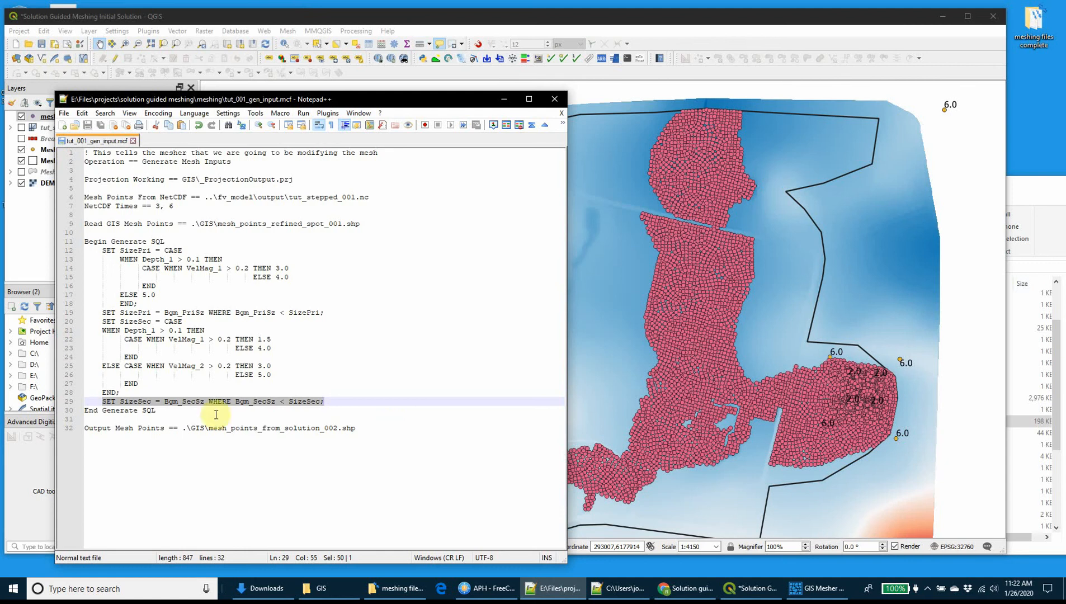
left_click(137, 410)
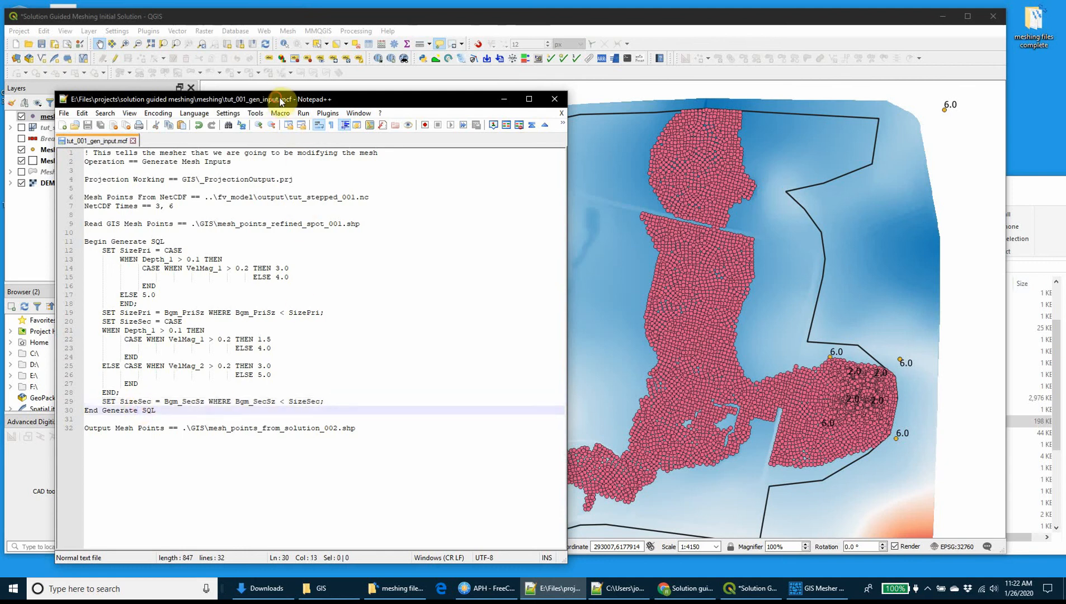
Move the control file window off the layer list and remove the mesh_points_from_solution_002 layer from the QGIS project.
left_click_drag(279, 99, 542, 104)
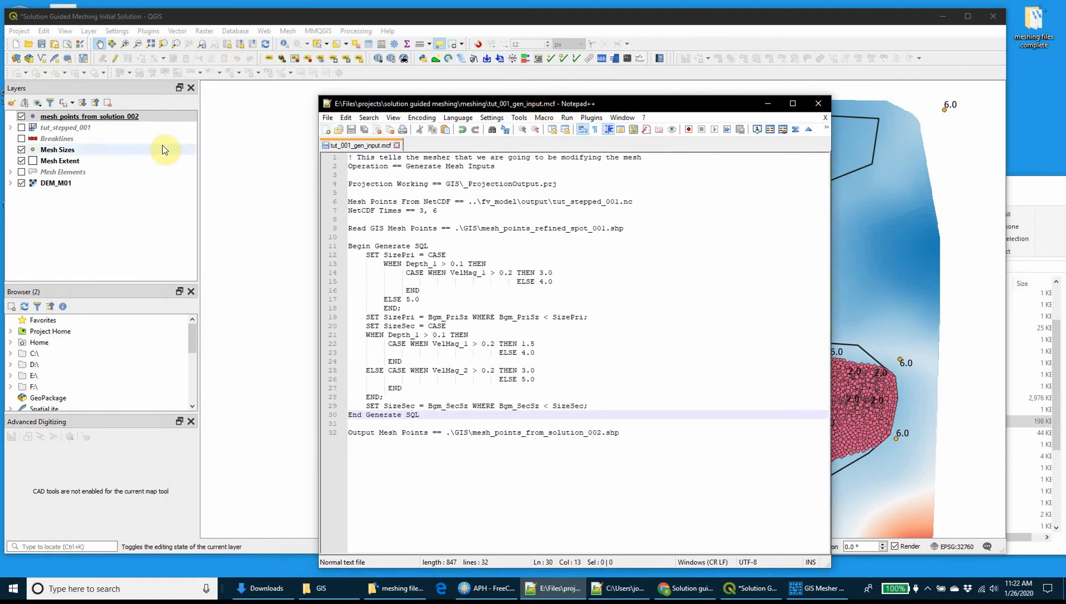
right_click(103, 115)
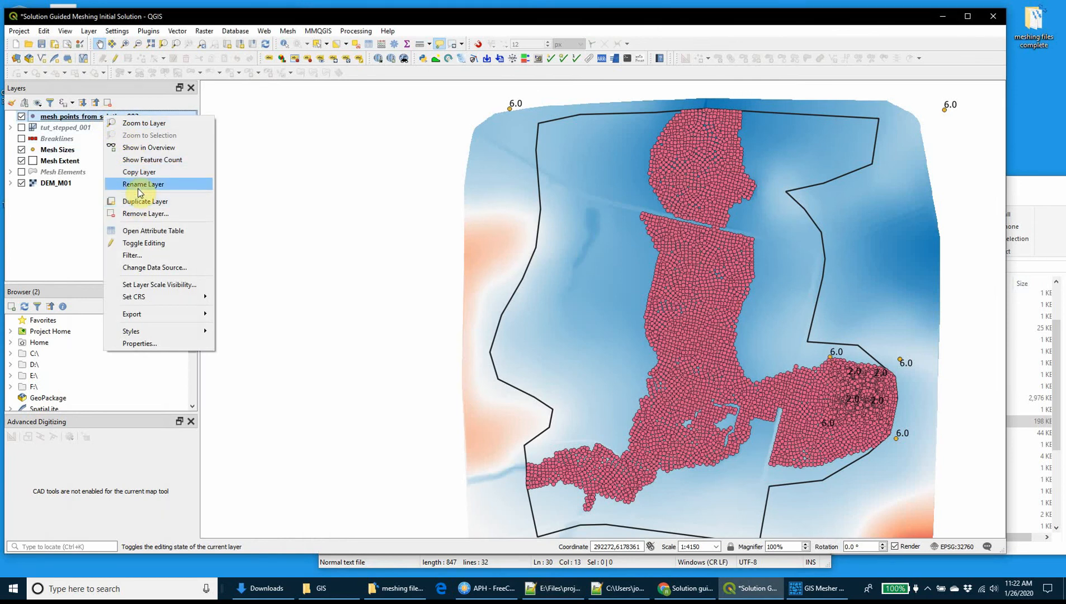
left_click(145, 214)
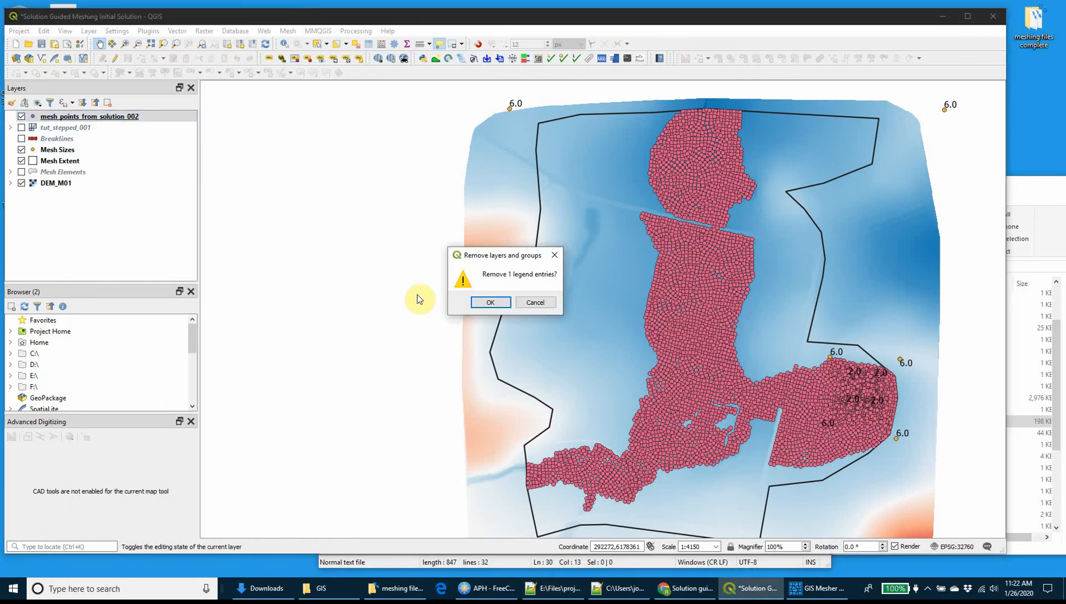
left_click(487, 304)
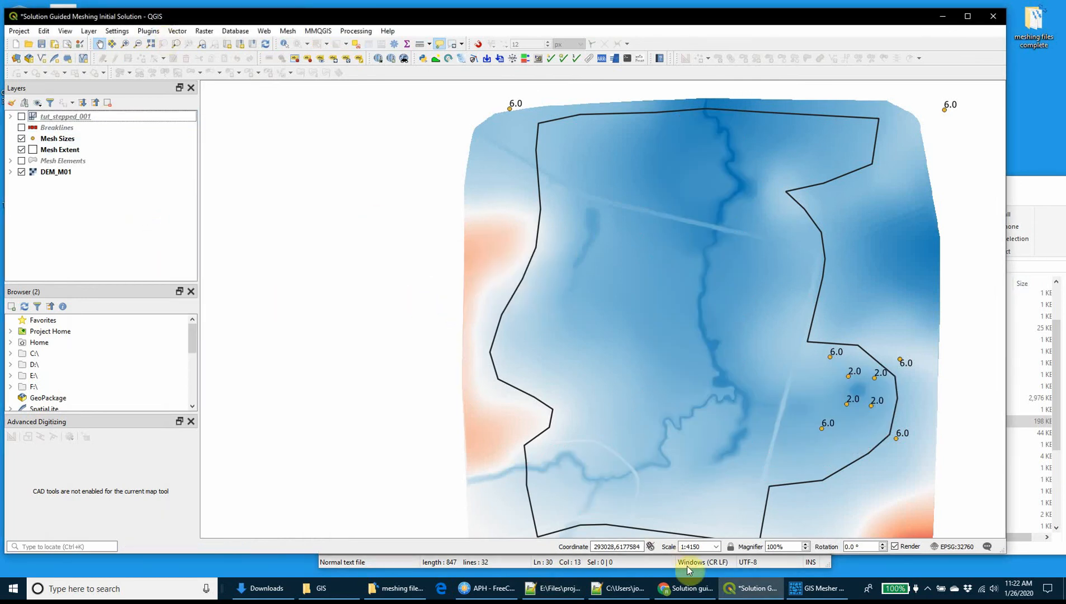
Switch to GIS Mesher, run tut_001_gen_input.mcf and review the executed SQL commands in the output.
left_click(816, 588)
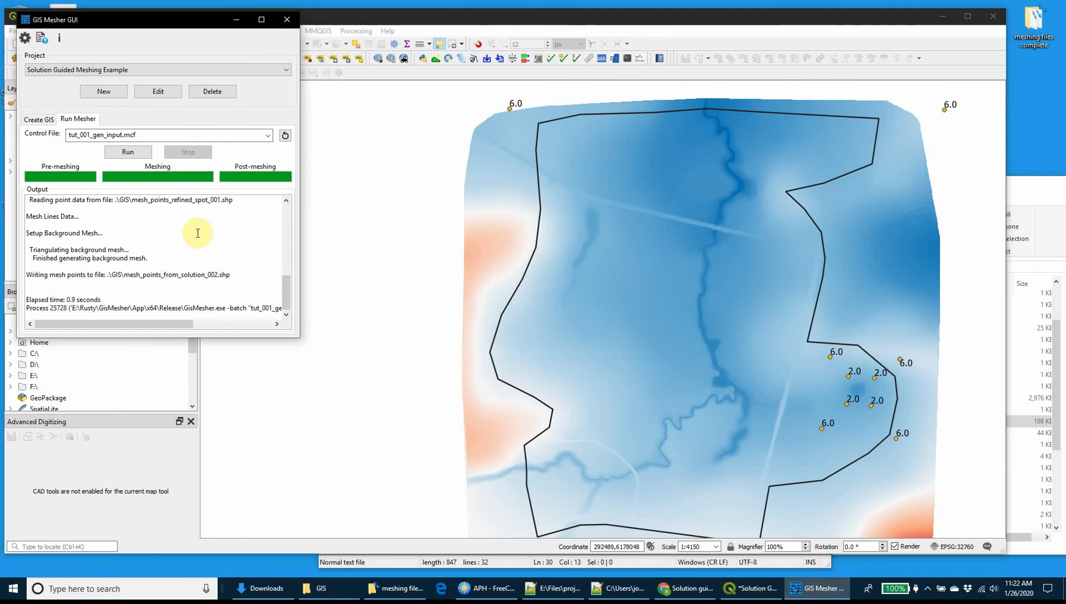
left_click(135, 153)
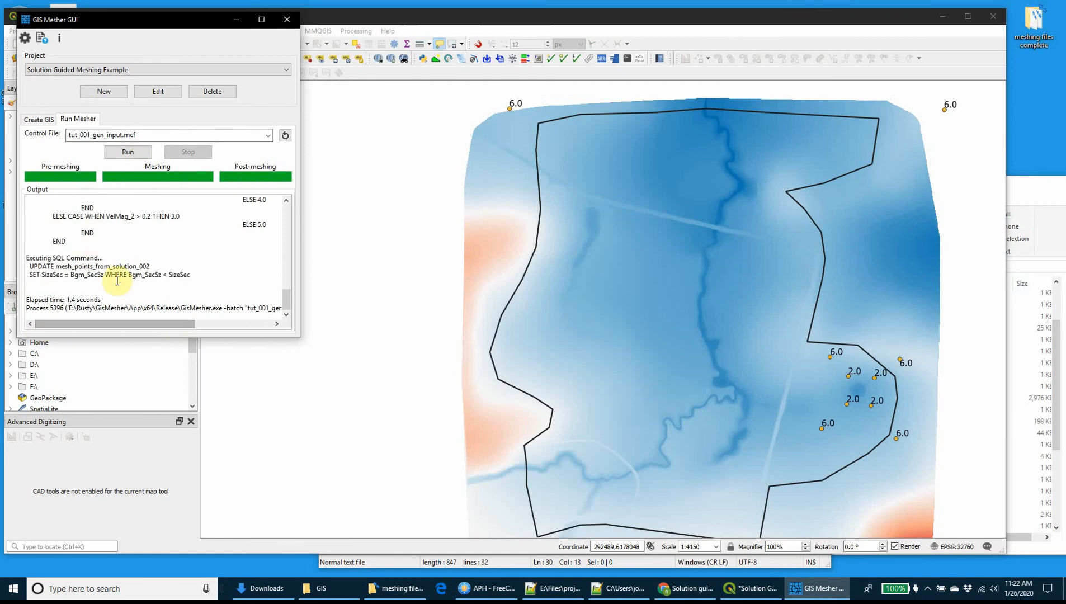
scroll(142, 299, "up", 2)
scroll(156, 292, "down", 2)
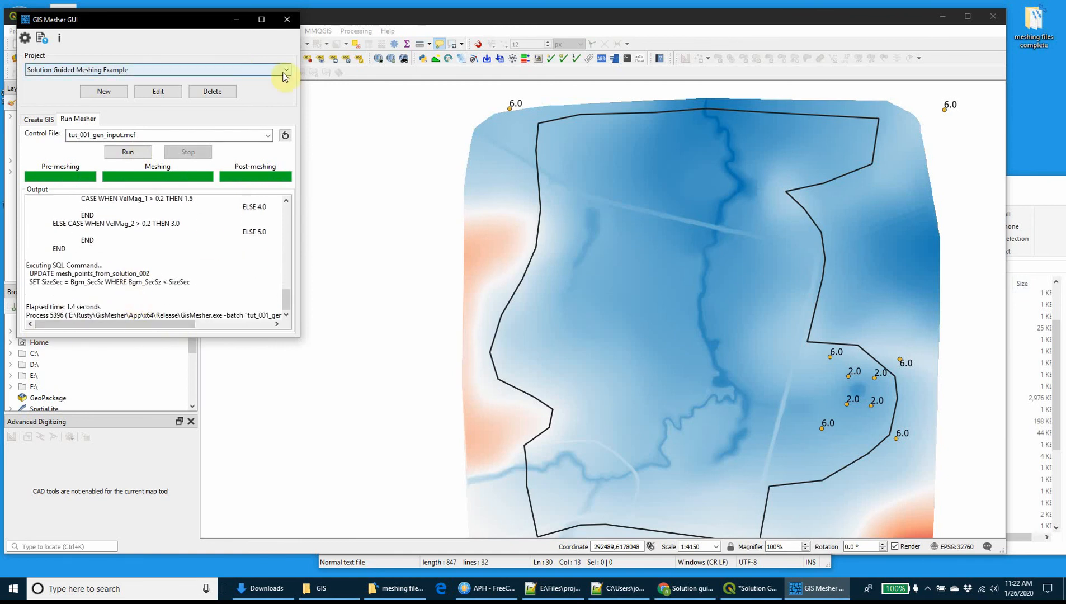
Add the regenerated mesh_points_from_solution_002.shp from the meshing project's GIS folder to the QGIS project.
left_click(168, 545)
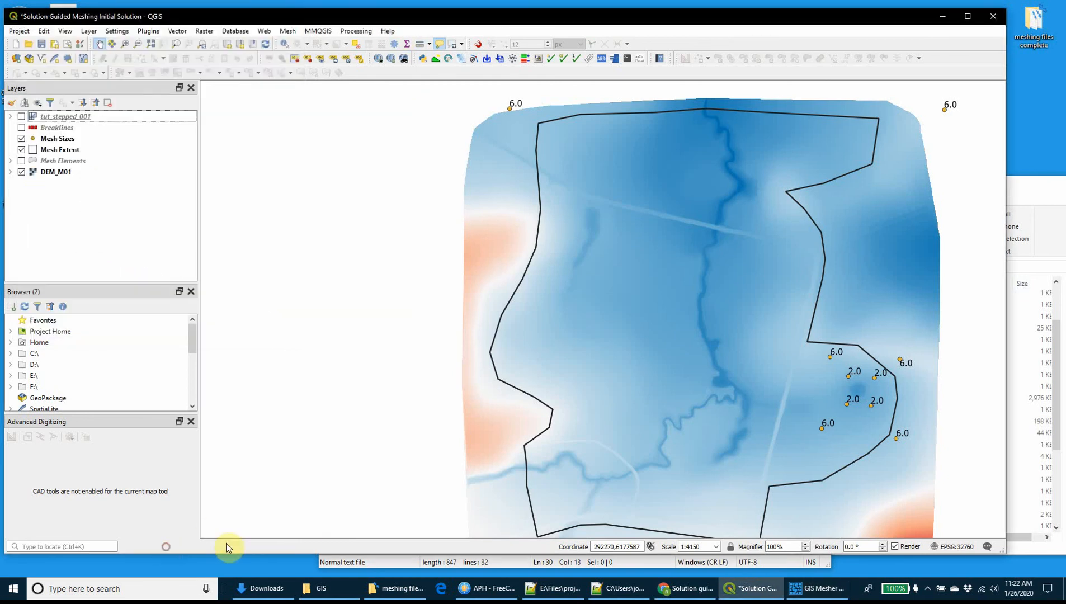
left_click(488, 592)
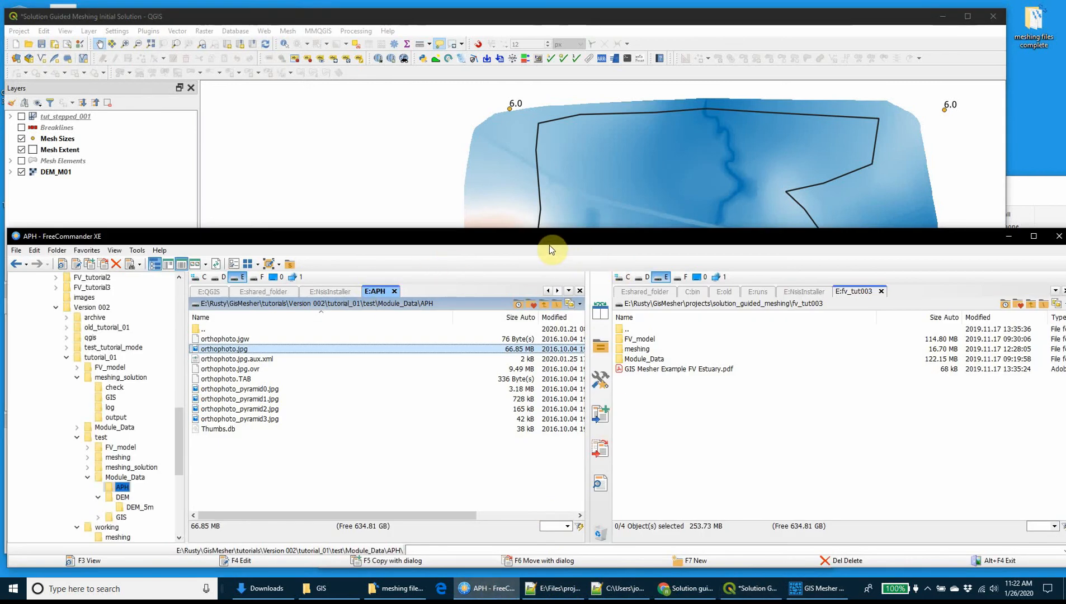
left_click(1008, 236)
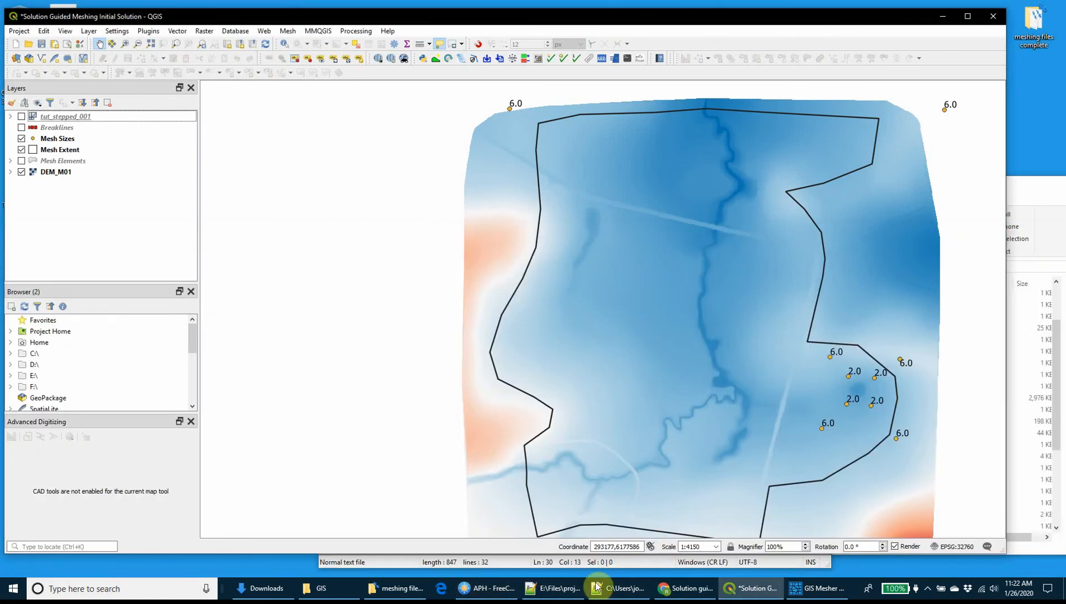
left_click(343, 591)
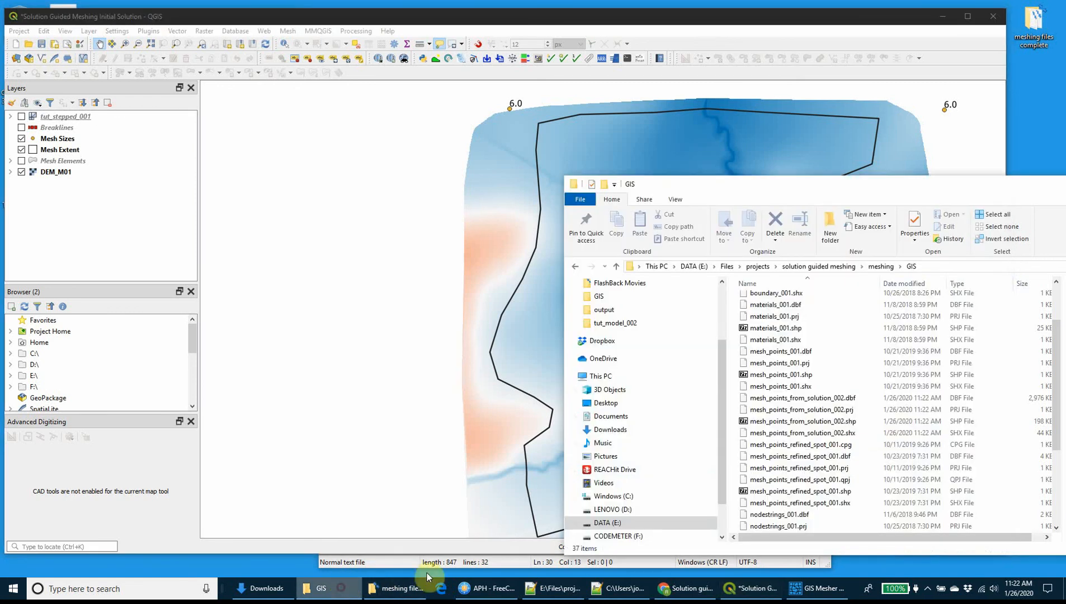
left_click(797, 422)
left_click_drag(797, 422, 187, 180)
Open the attribute table of mesh_points_from_solution_002 and sort it by SizePri in ascending order.
left_click(102, 118)
right_click(101, 118)
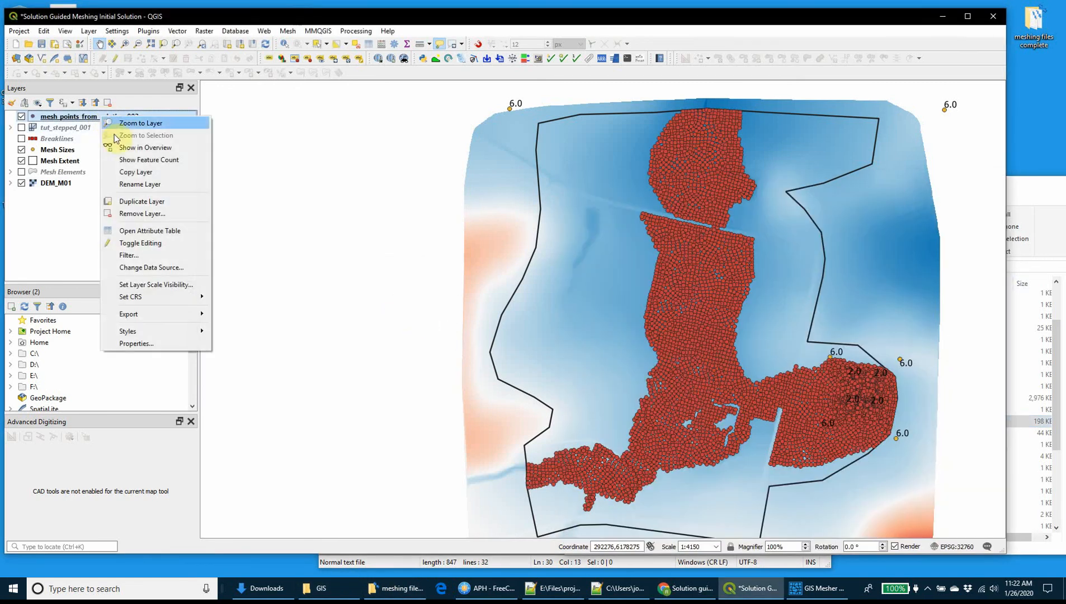
left_click(130, 229)
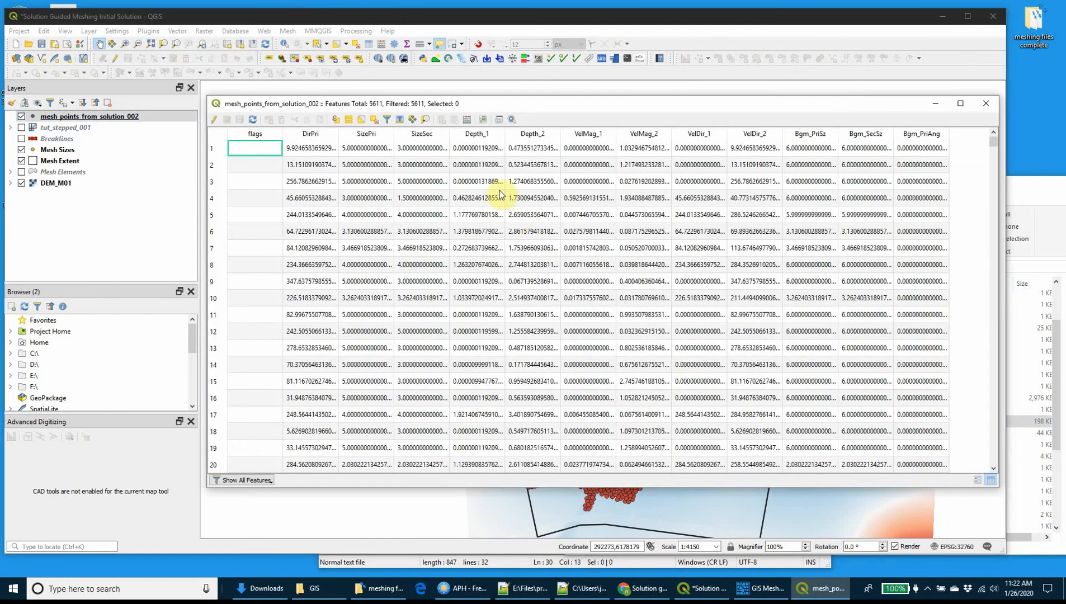
left_click(380, 135)
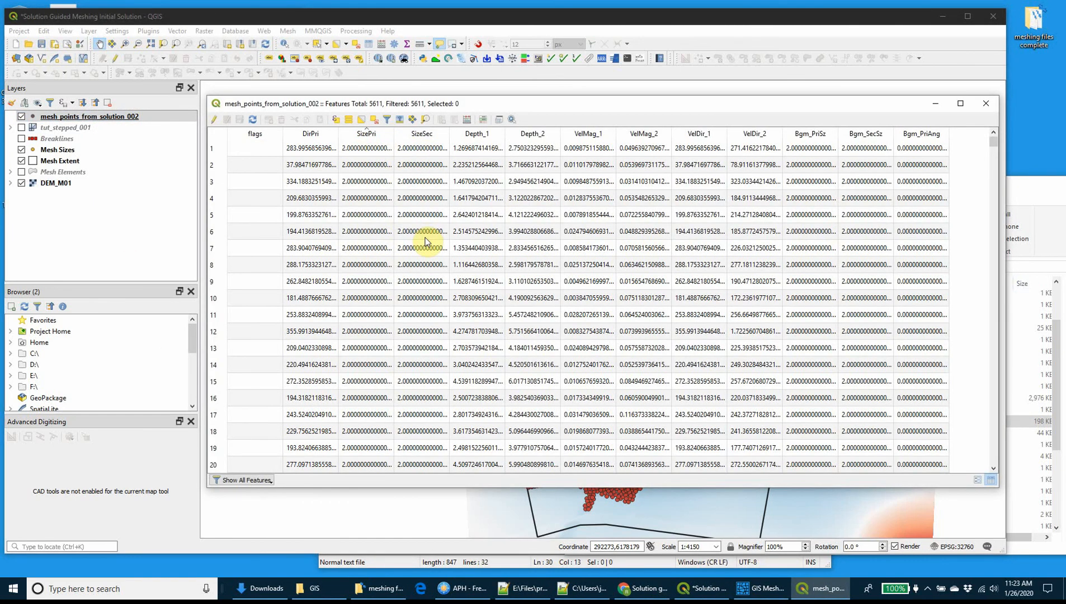
Close the attribute table and bring up the meshing project folder in File Explorer, clear of the desktop's edge.
left_click(986, 107)
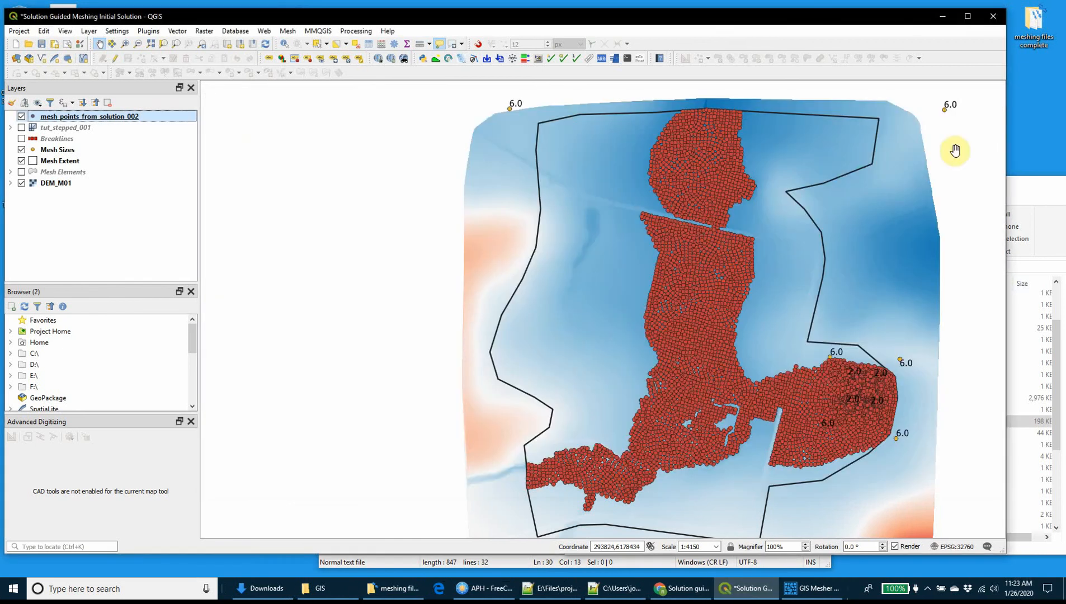
left_click(324, 587)
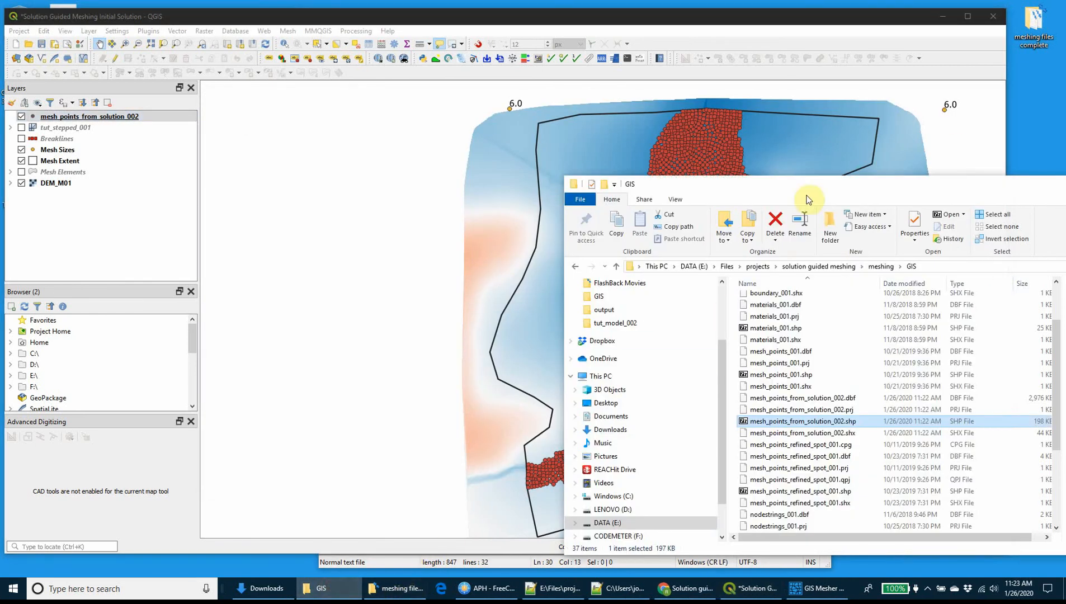
left_click(881, 267)
left_click_drag(869, 178, 323, 181)
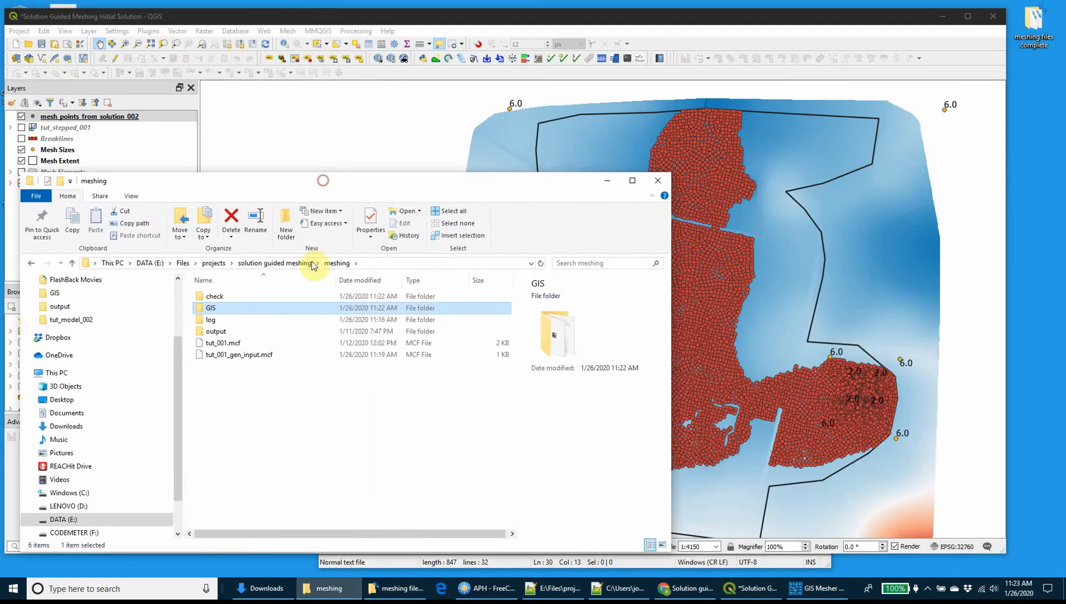
Duplicate the control file tut_001.mcf in the meshing folder and rename the copy as tut_002.mcf.
left_click(226, 343)
key("ctrl+c")
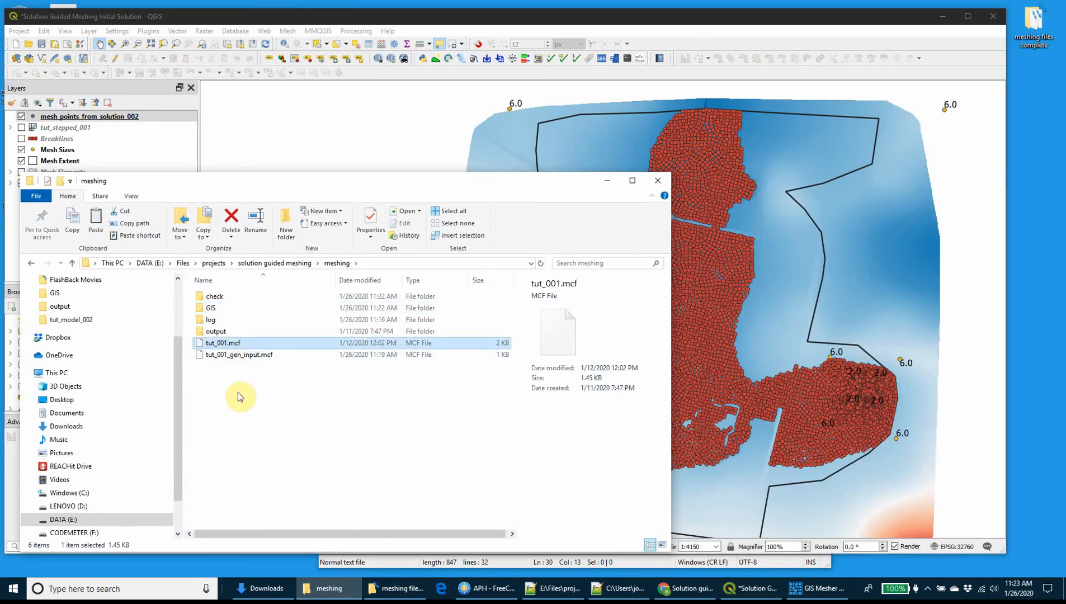
key("ctrl+v")
left_click(226, 343)
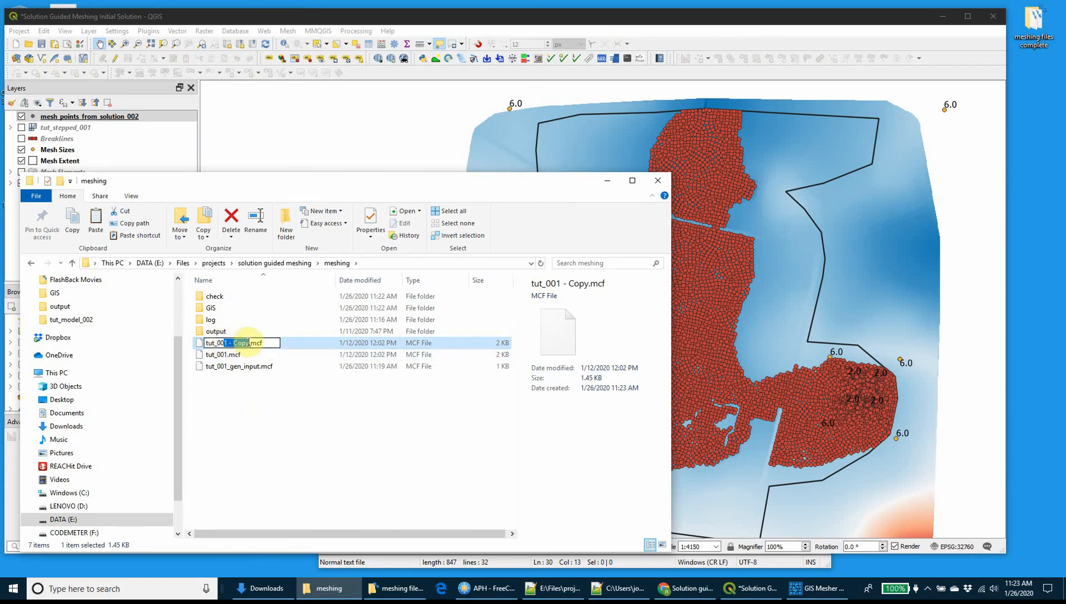
type("2")
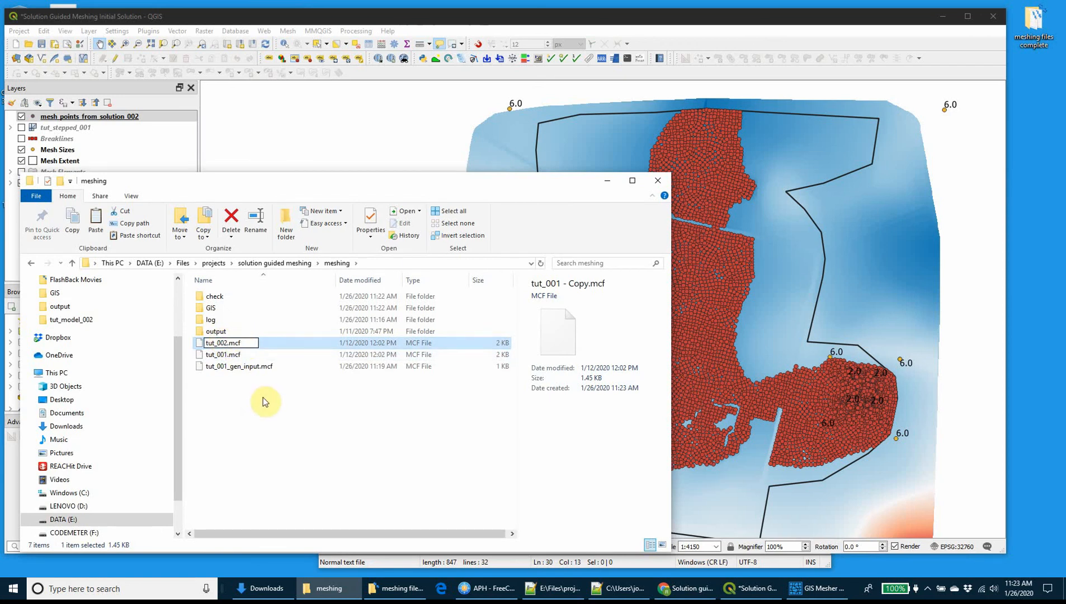
type("_m")
key("BackSpace")
key("BackSpace")
key("Return")
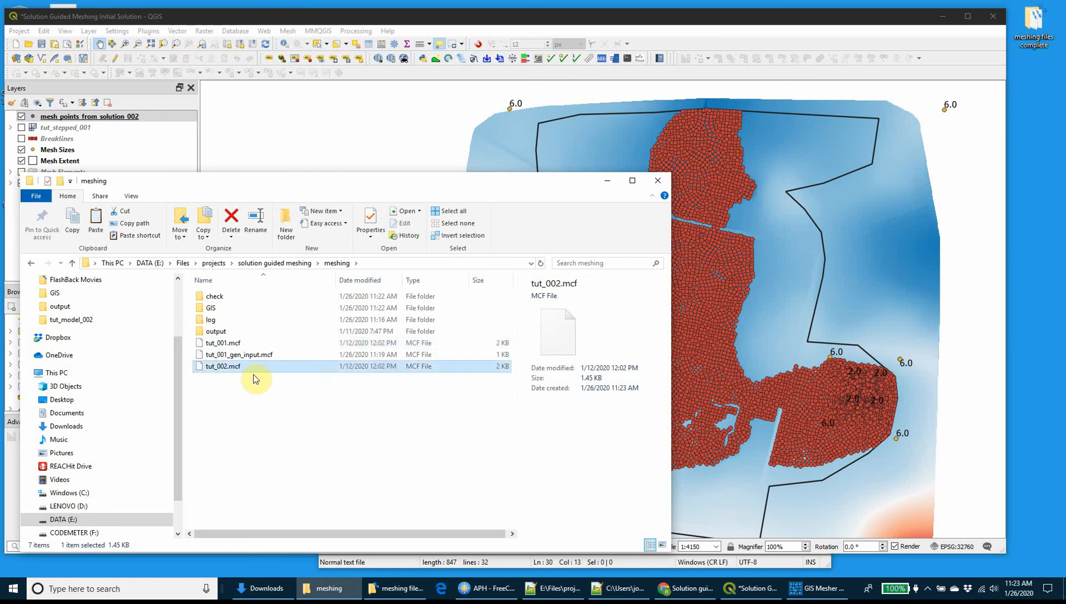
Open the new tut_002.mcf from the meshing folder for editing in Notepad++ and reposition the editor window.
right_click(240, 367)
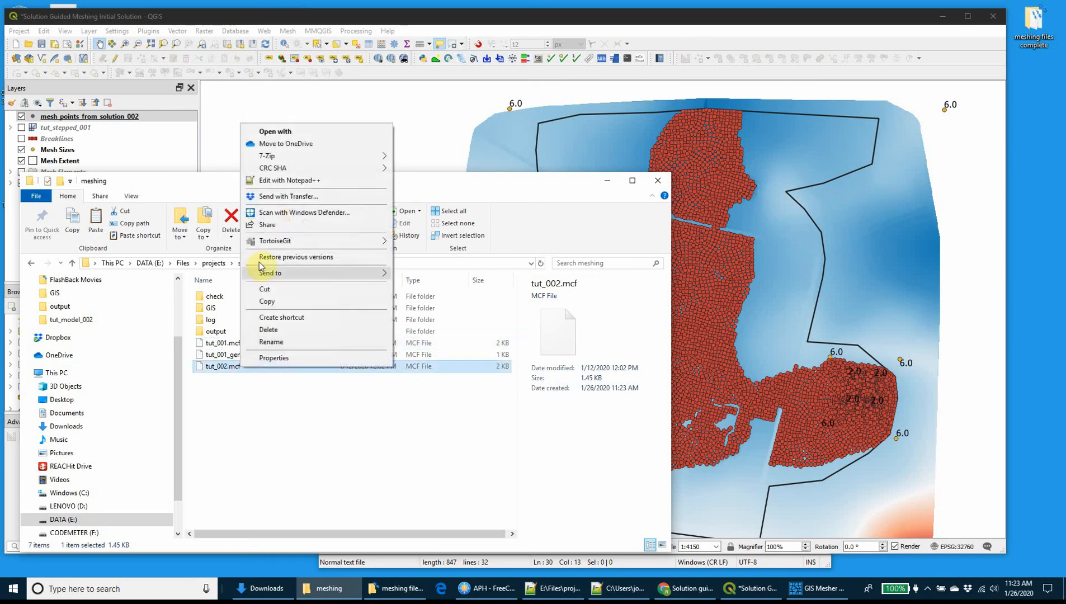
left_click(270, 181)
left_click_drag(548, 103, 450, 93)
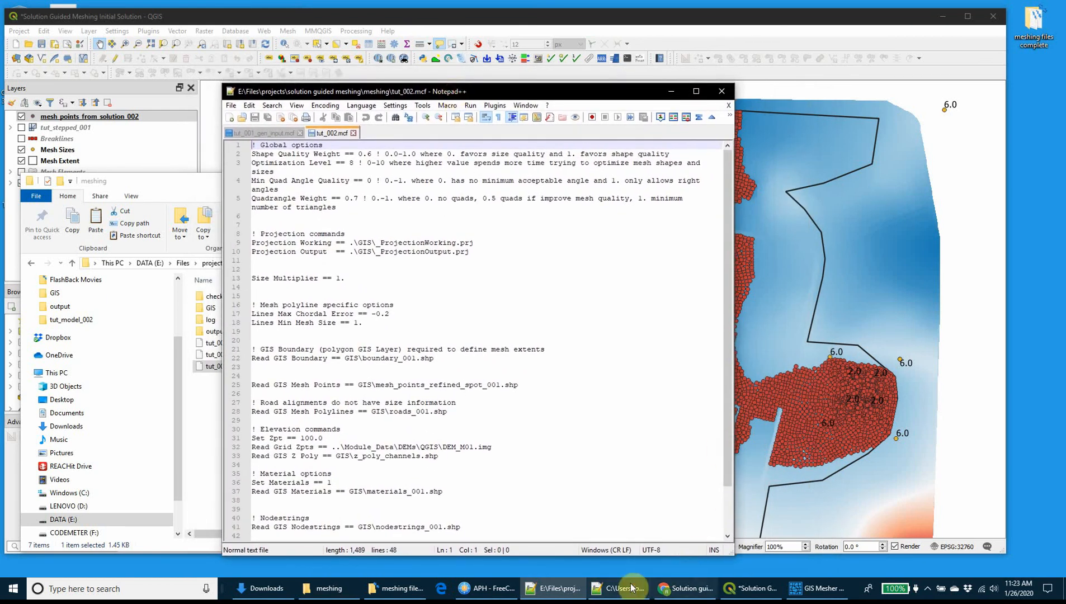
Open the completed tut_002.mcf from the meshing files complete folder in Notepad++ and detach it into its own window for reference.
double_click(1033, 28)
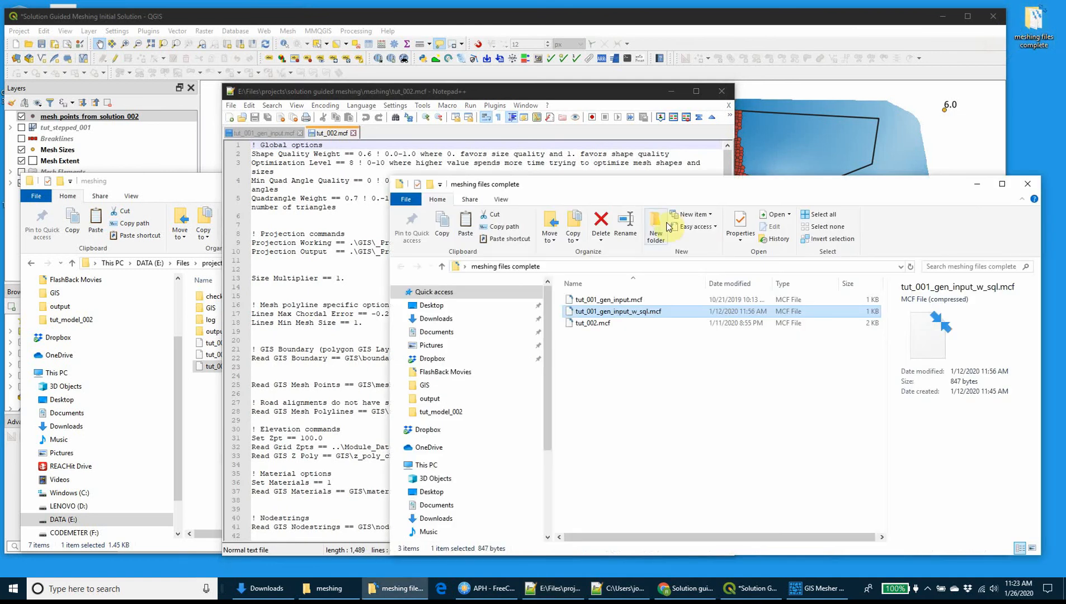
left_click(590, 323)
right_click(583, 324)
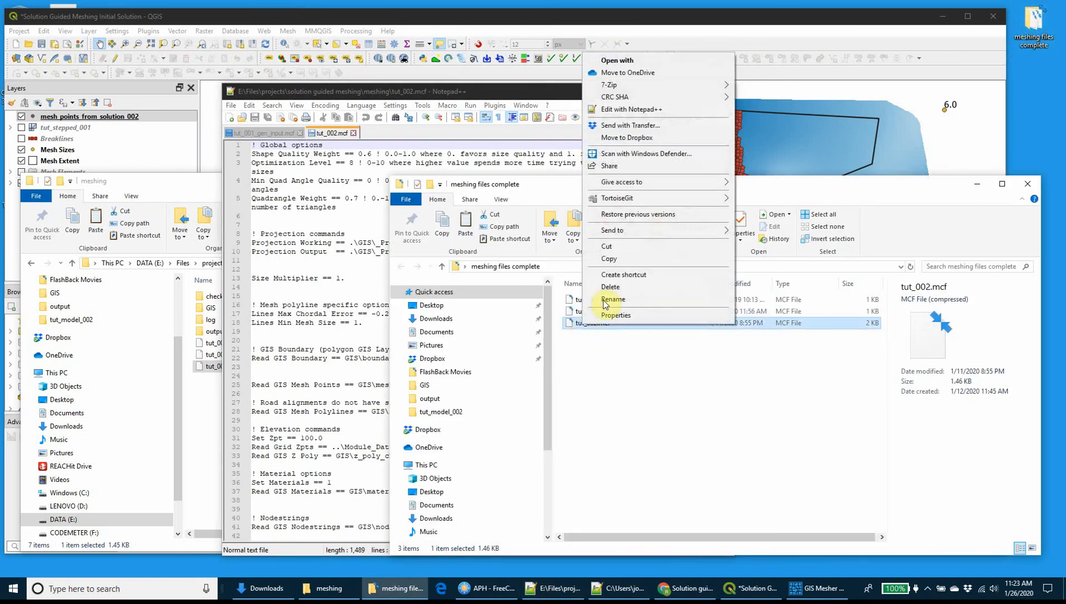
left_click(623, 109)
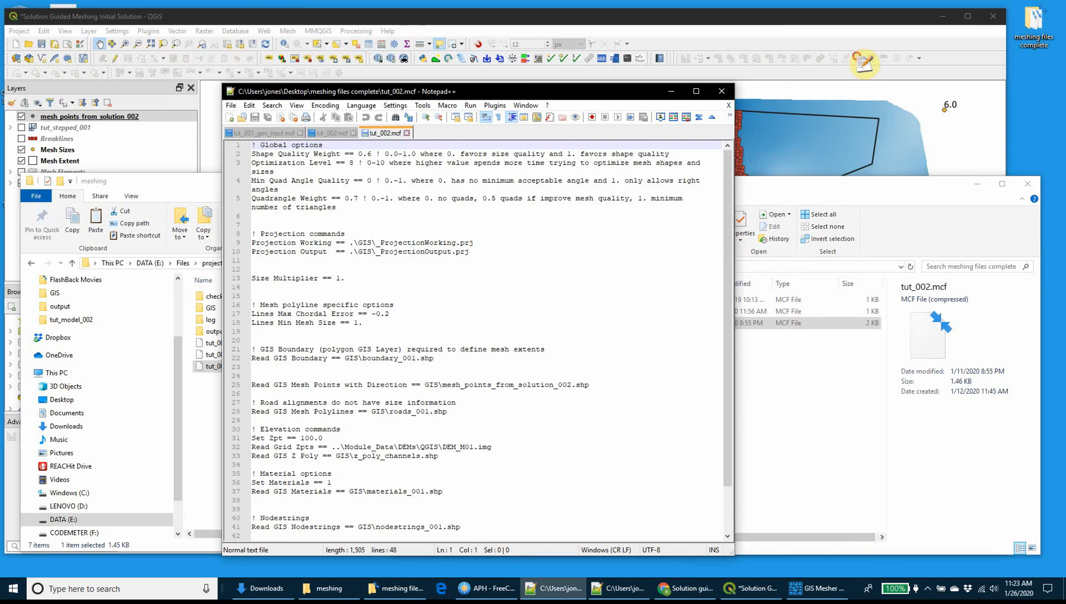
left_click_drag(863, 62, 860, 59)
left_click_drag(977, 65, 955, 63)
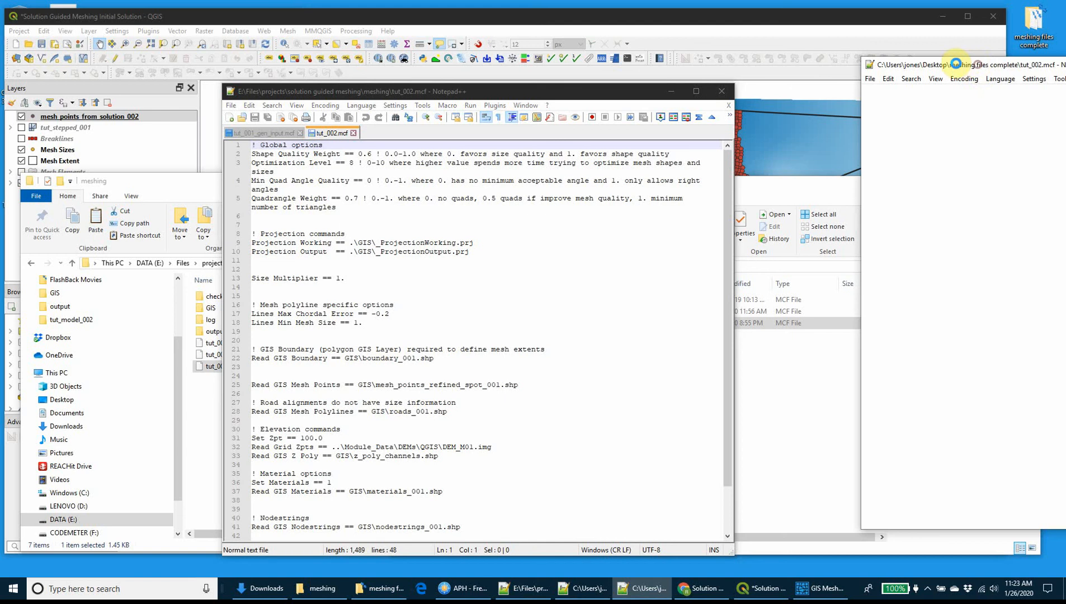
In the project's tut_002.mcf, extend the Read GIS Mesh Points command to Read GIS Mesh Points with Direction.
left_click(346, 187)
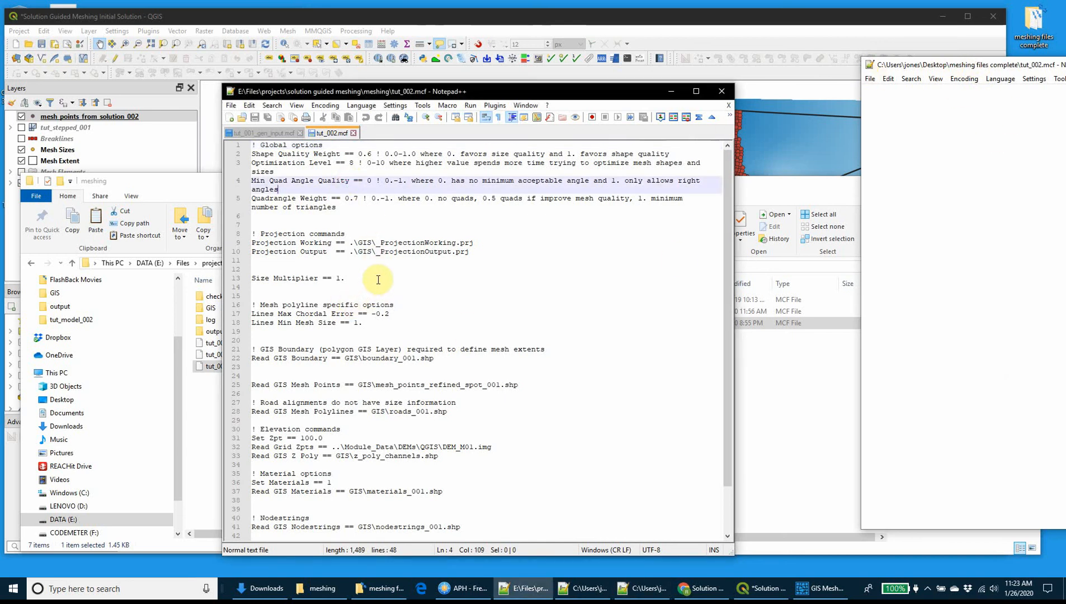
left_click(343, 386)
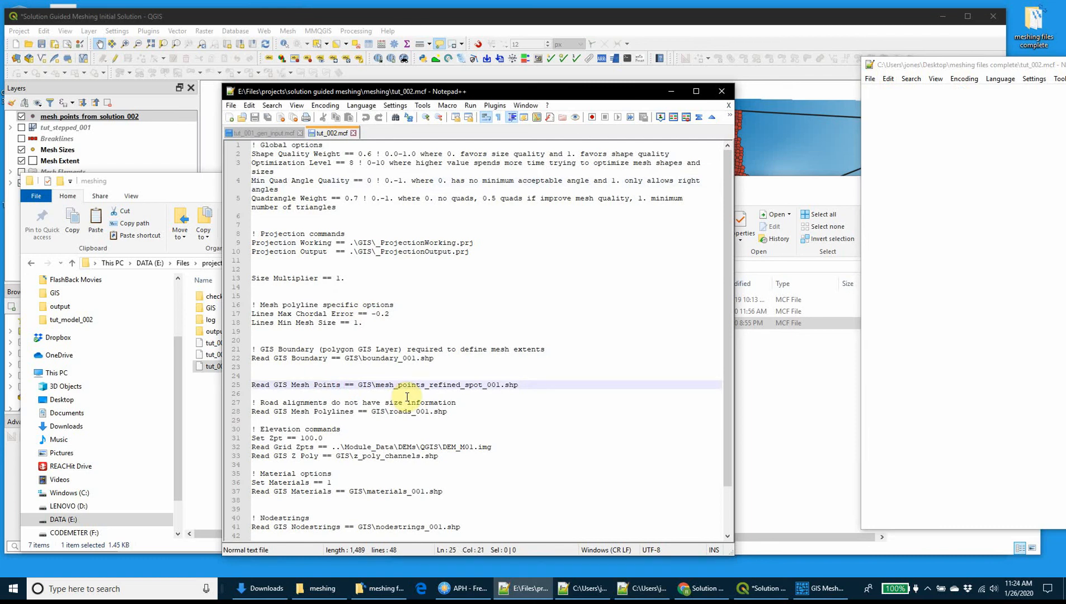
type("with Directio")
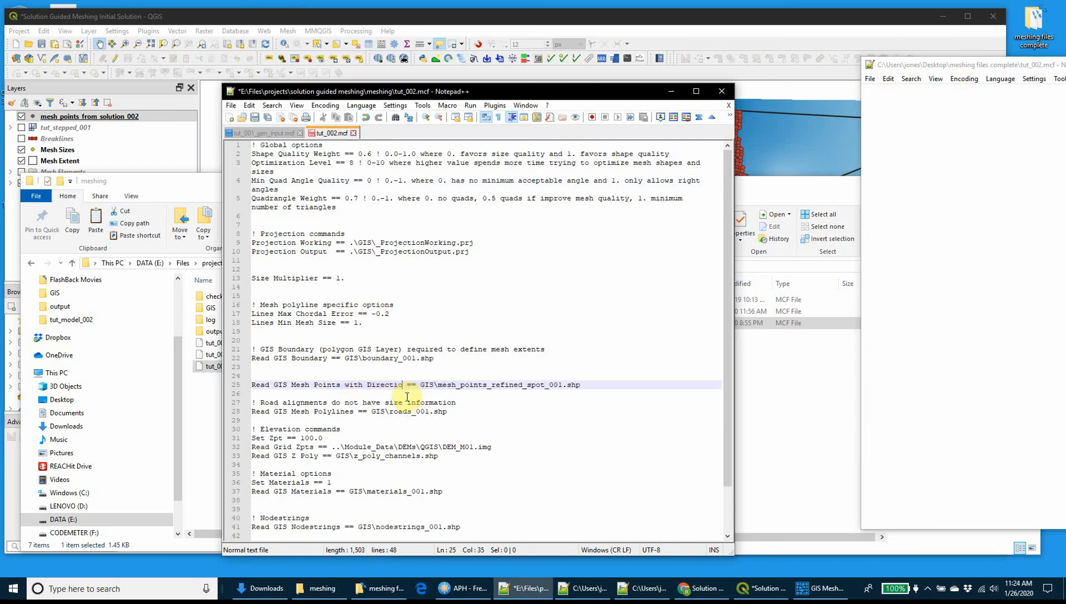
type("n")
Set the mesh points with direction command to read GIS\mesh_points_from_solution_002.shp and save tut_002.mcf.
double_click(466, 384)
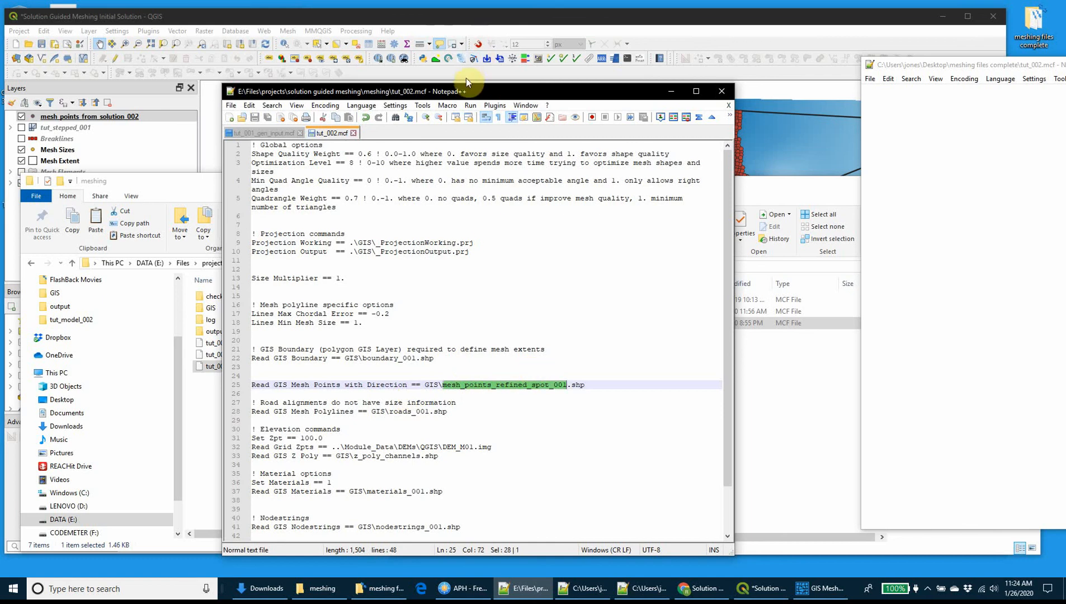
left_click_drag(462, 96, 703, 92)
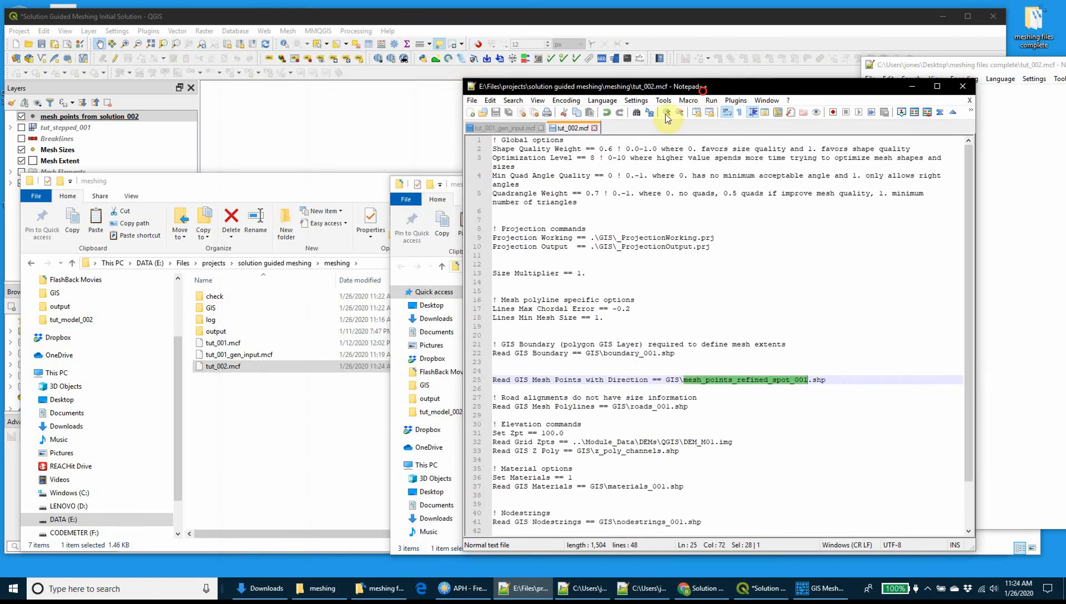
double_click(236, 308)
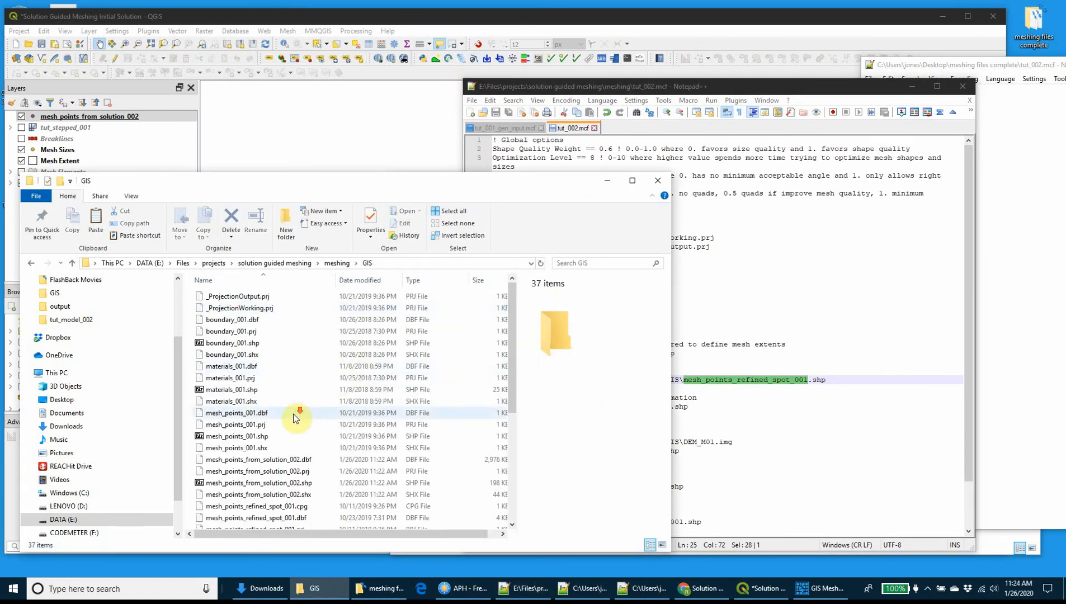
scroll(295, 410, "down", 1)
left_click(738, 376)
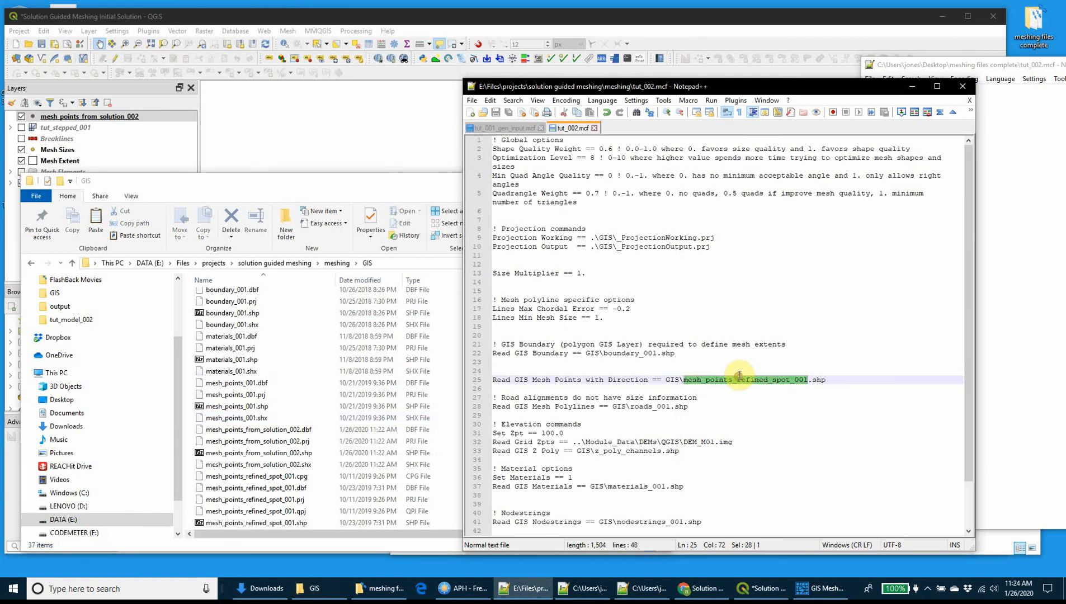
type("mesh_")
key("Escape")
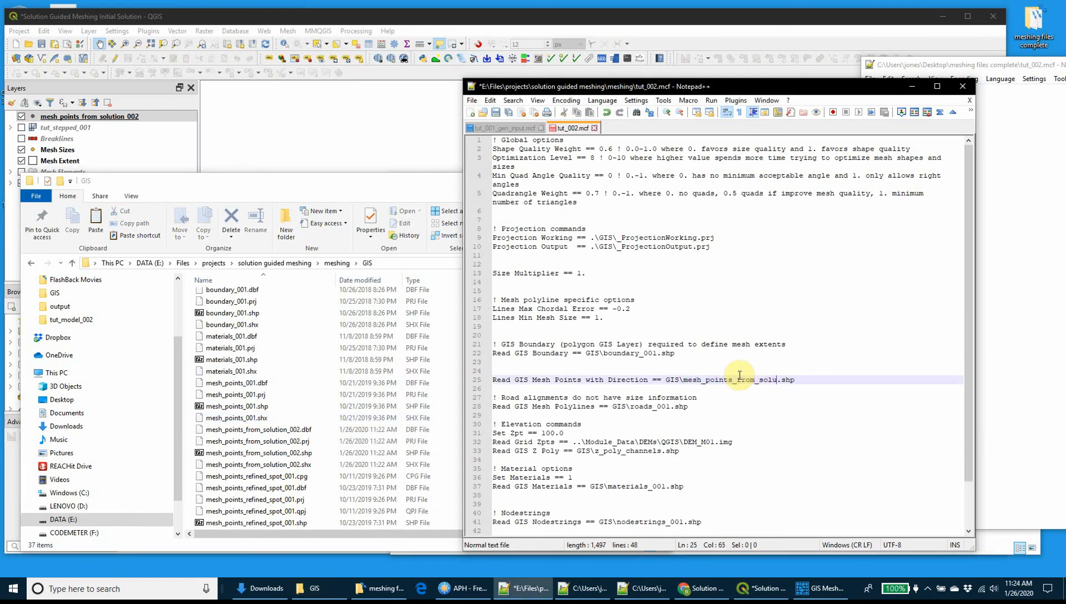
key("ctrl+s")
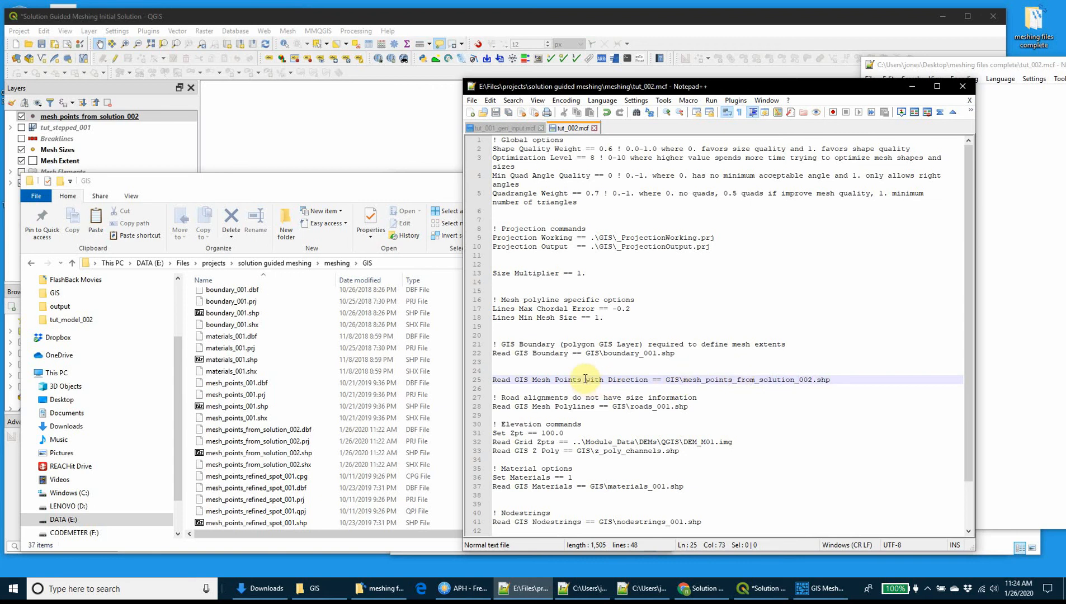
left_click_drag(585, 380, 649, 381)
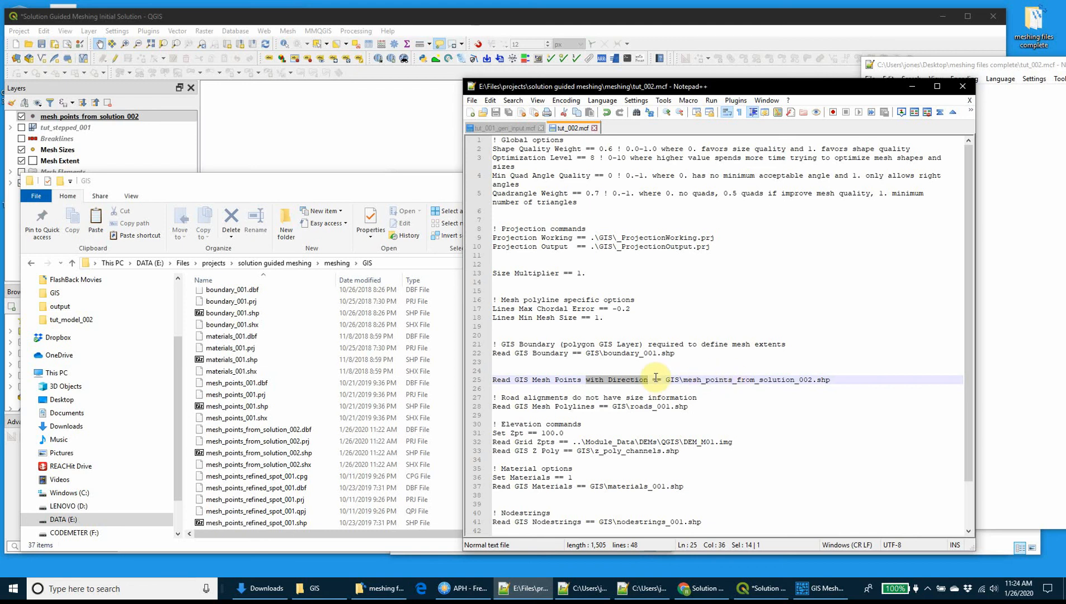
Minimize the GIS folder window, return to QGIS and hide the mesh_points_from_solution_002 layer.
left_click(442, 185)
left_click(613, 187)
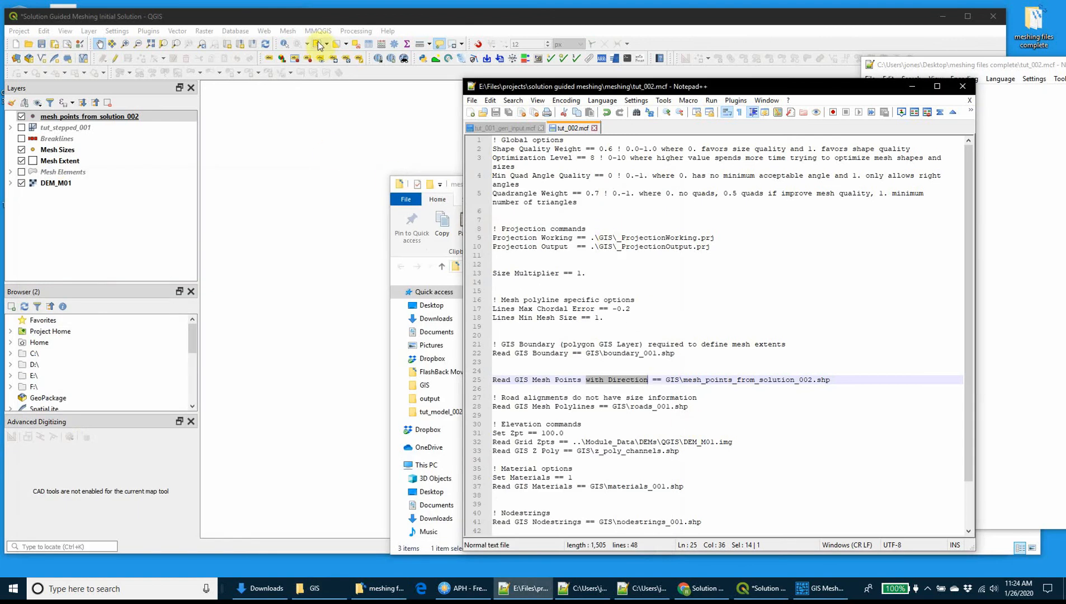
left_click(332, 24)
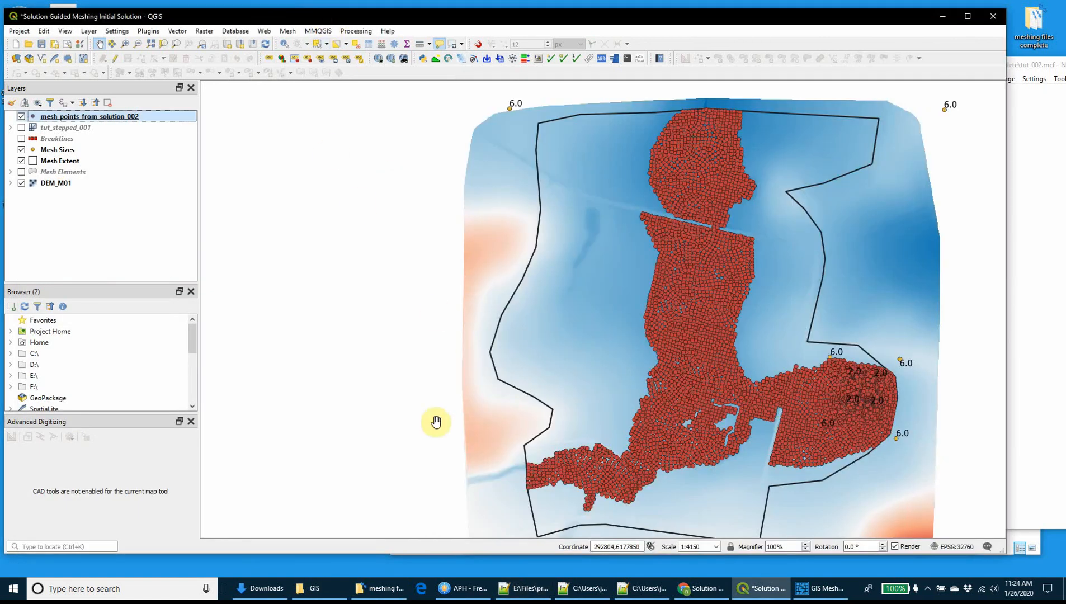
left_click(21, 116)
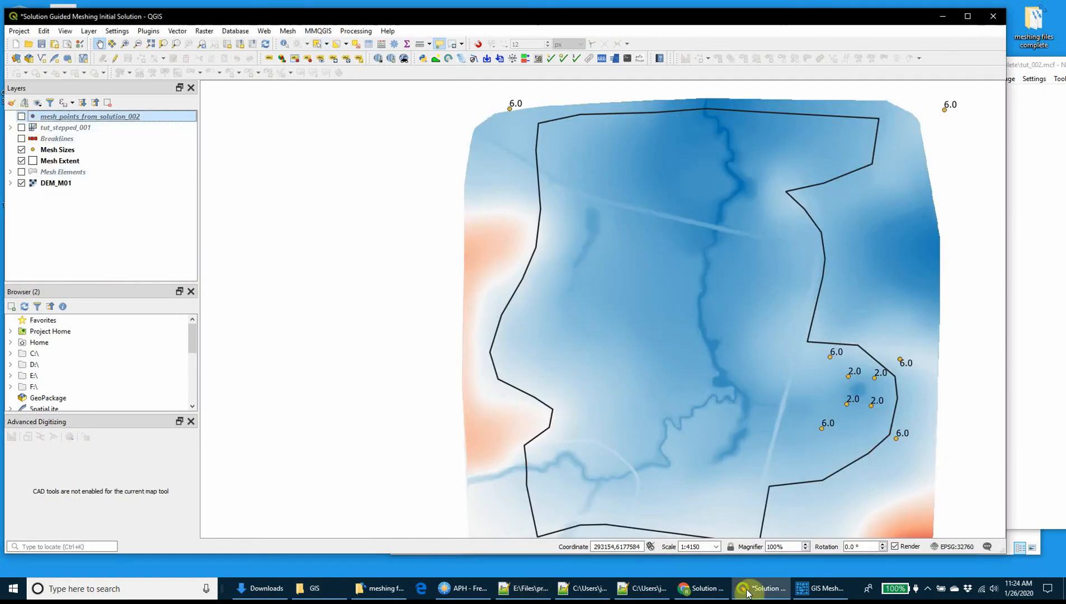
Switch to GIS Mesher, run the tut_002.mcf control file and review the run output.
left_click(812, 585)
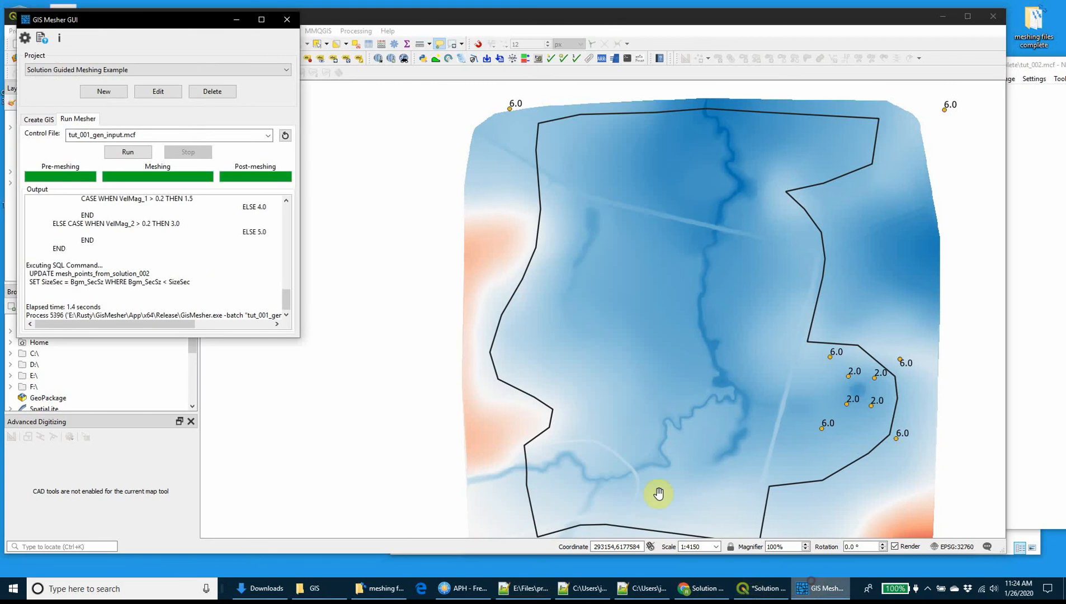
left_click(266, 135)
left_click(110, 163)
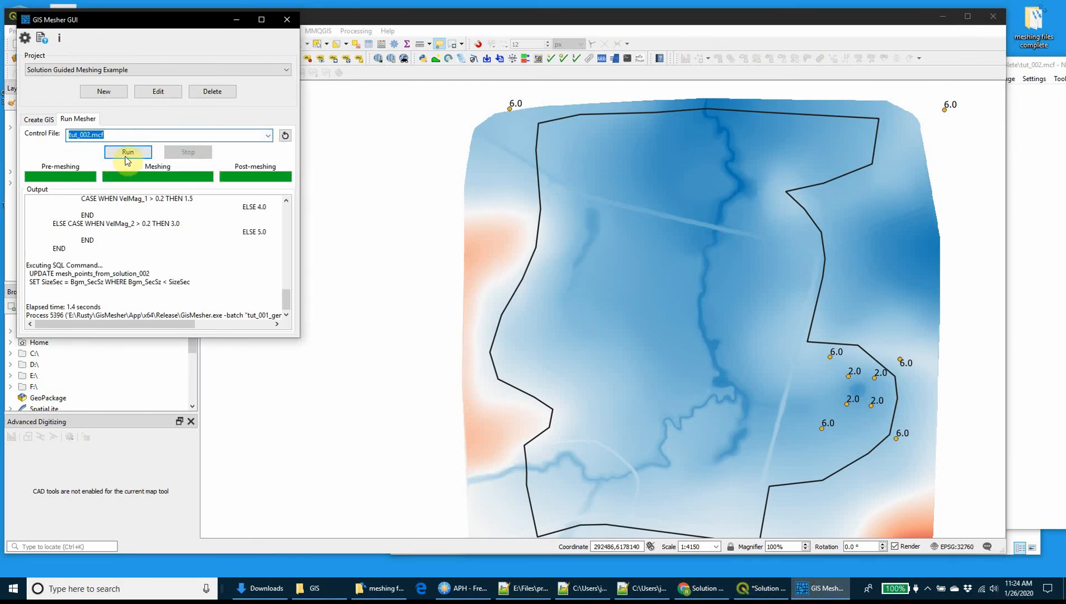
left_click(126, 158)
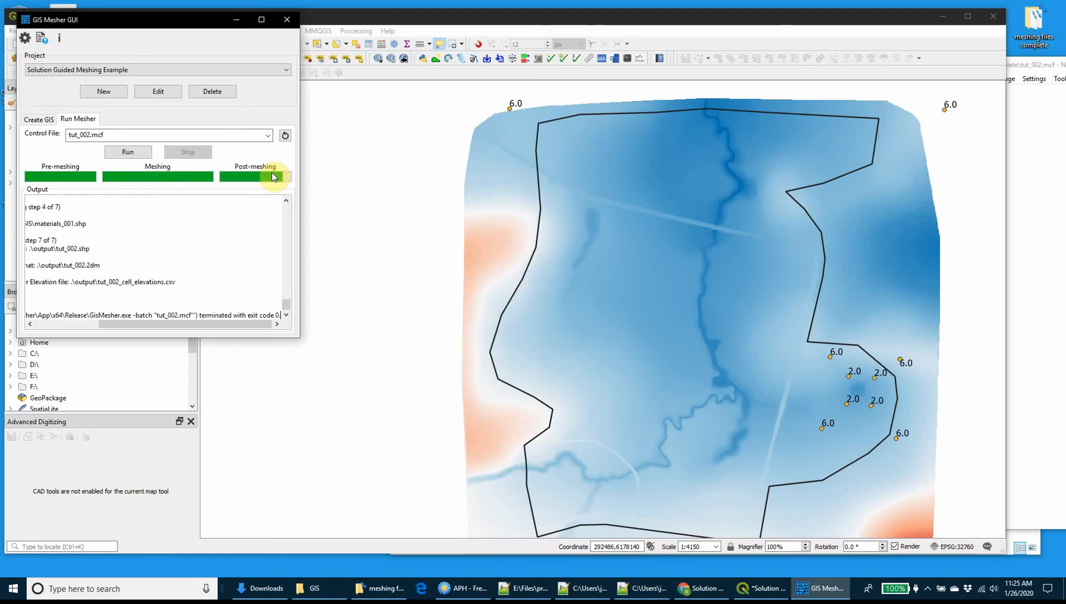
left_click_drag(242, 324, 179, 325)
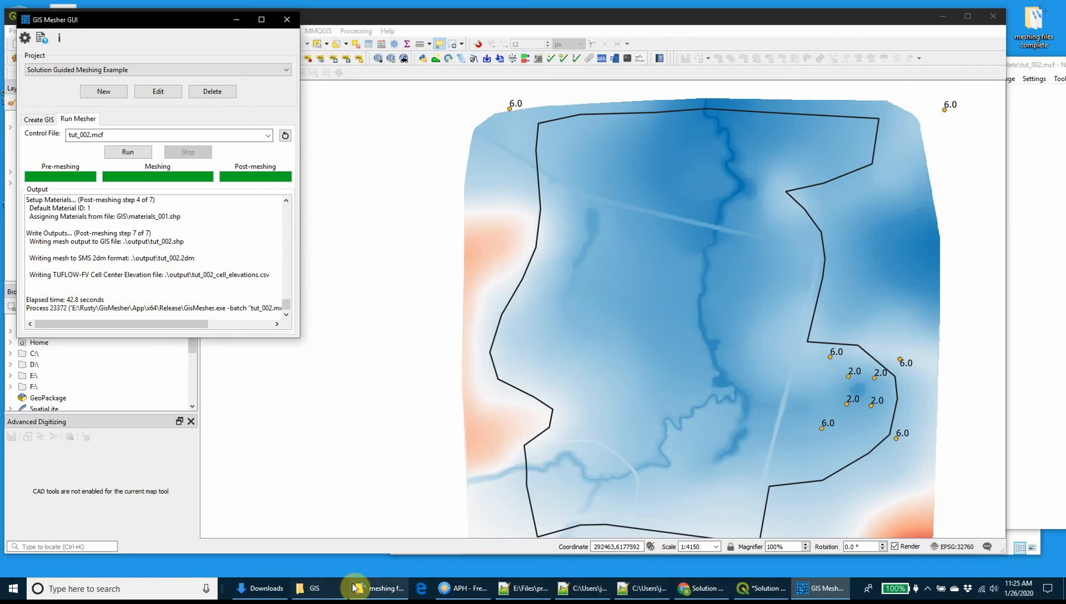
Add tut_002.shp from the meshing project's output folder to the QGIS project.
left_click(314, 588)
left_click_drag(471, 191, 924, 201)
left_click(787, 276)
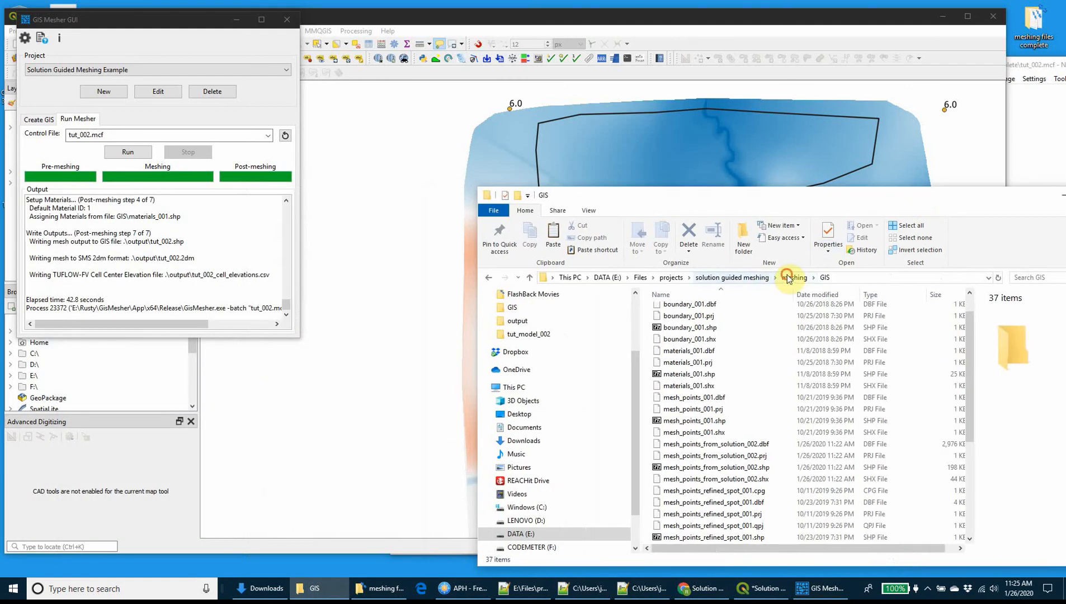
double_click(701, 346)
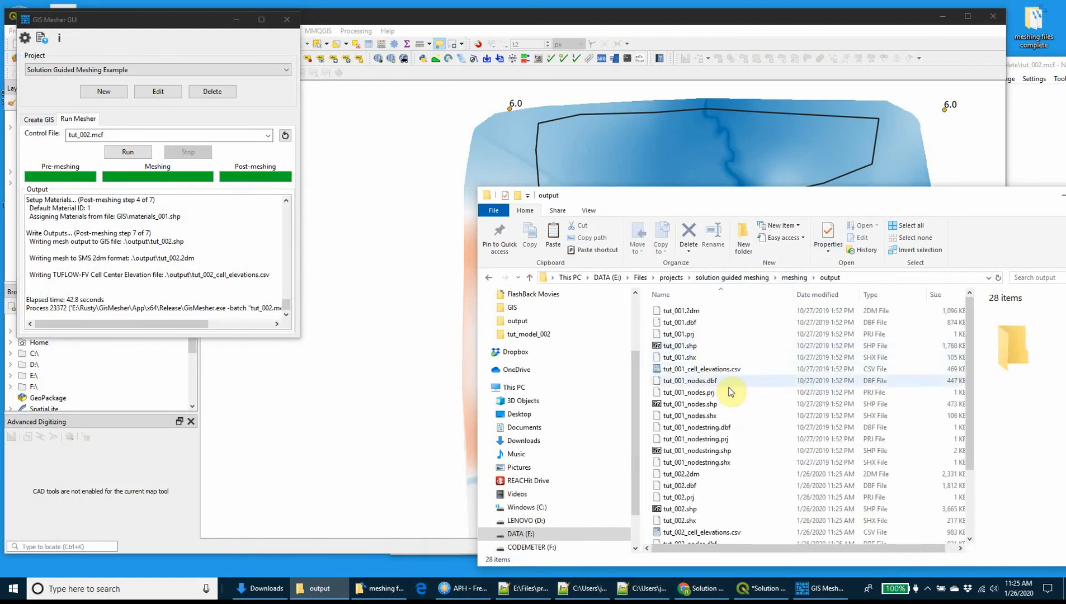
scroll(721, 392, "down", 3)
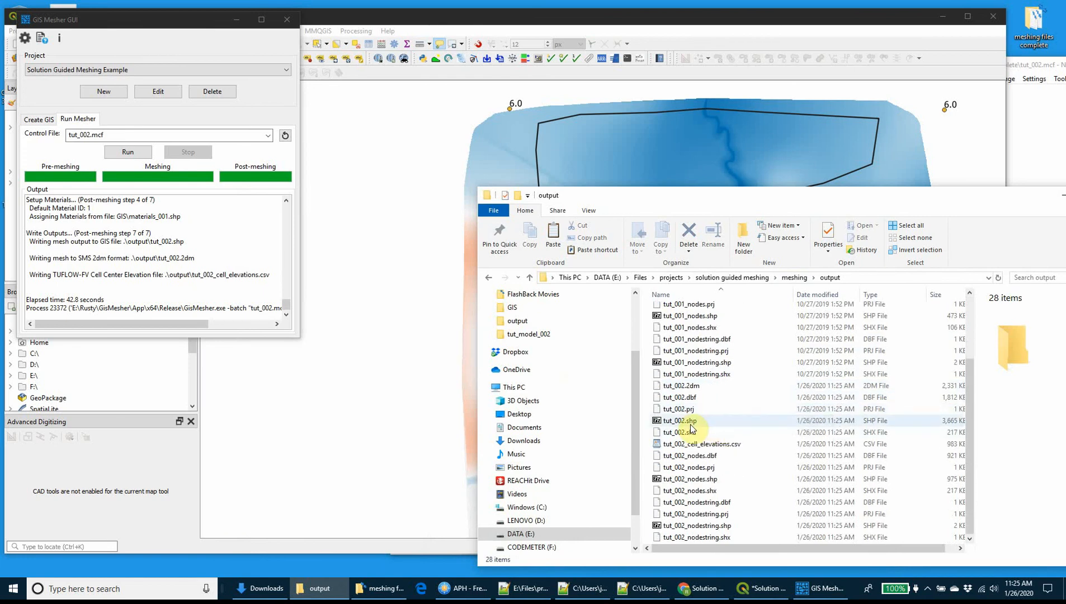
left_click_drag(692, 428, 396, 303)
Bring QGIS forward and examine the cell sizes of the tut_002 mesh along the channel.
left_click(242, 20)
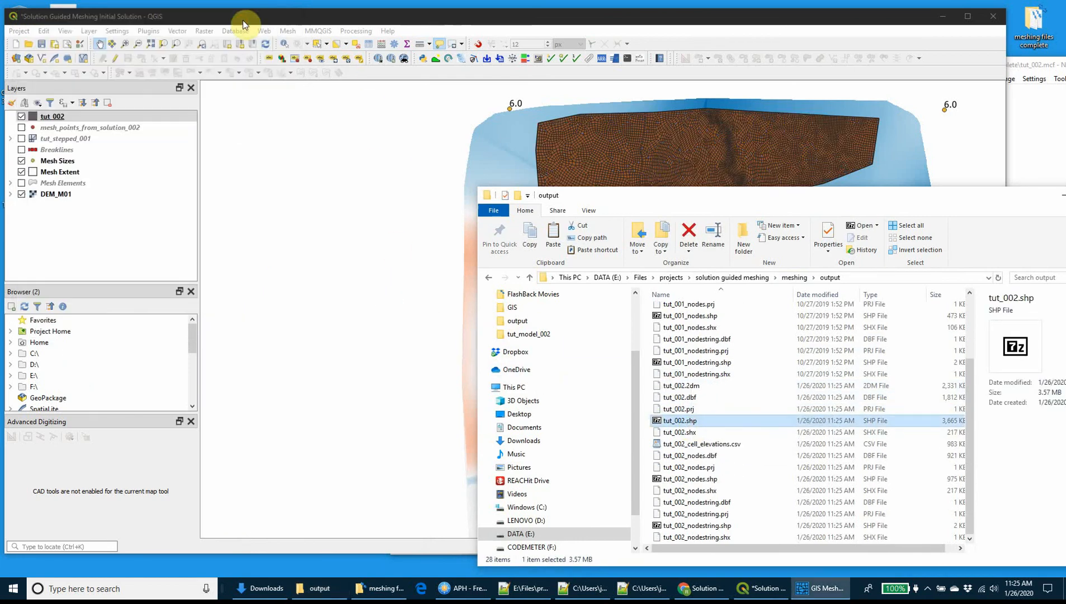
left_click_drag(434, 144, 383, 148)
scroll(688, 350, "up", 1)
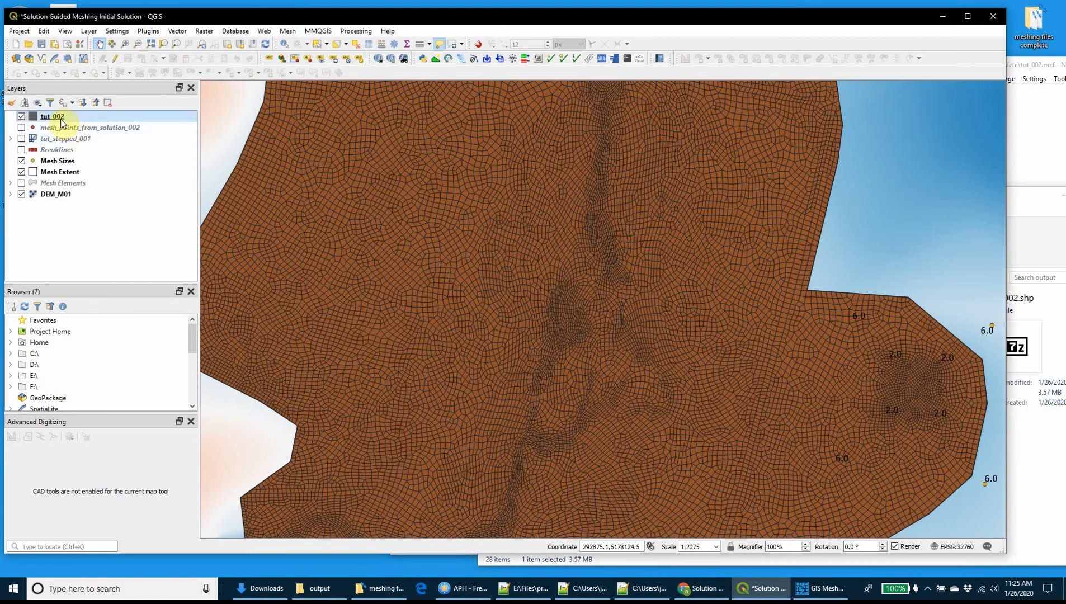
Open the Layer Styling panel for the tut_002 layer.
right_click(62, 122)
left_click(146, 34)
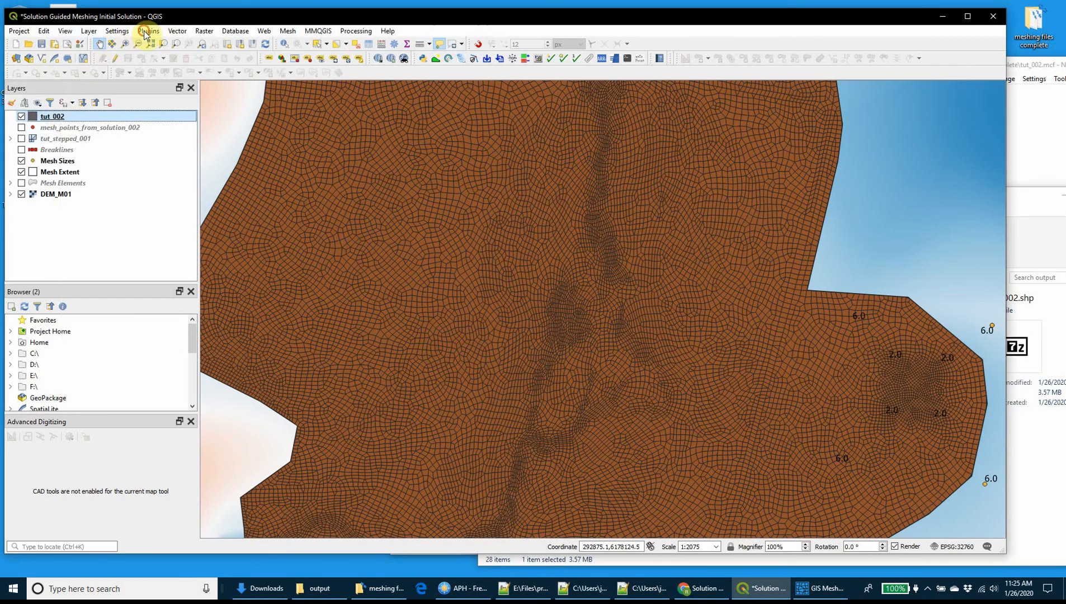
mouse_move(120, 34)
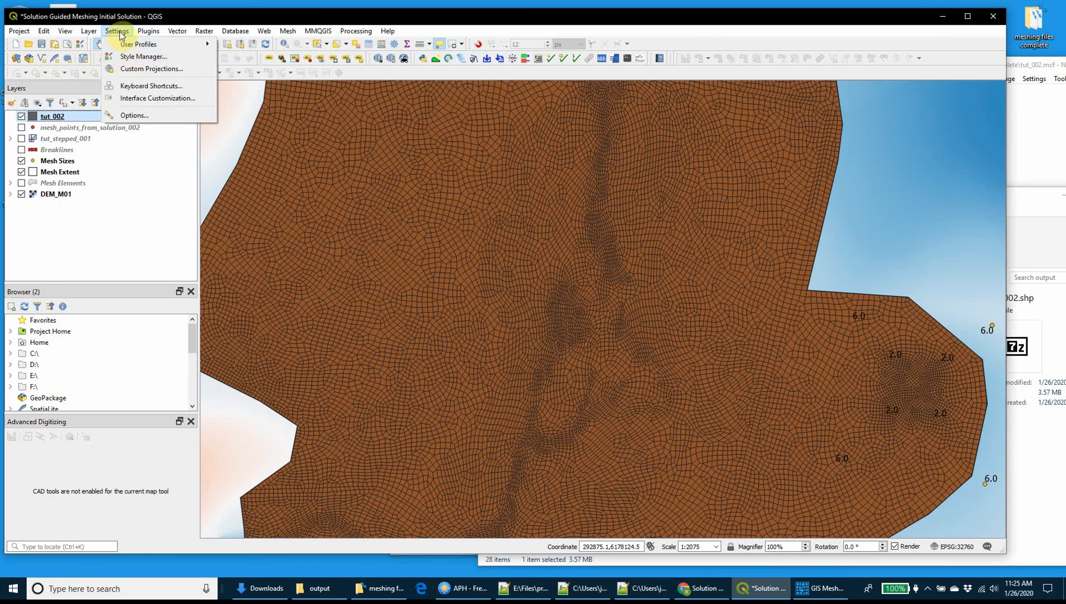
mouse_move(152, 33)
mouse_move(64, 33)
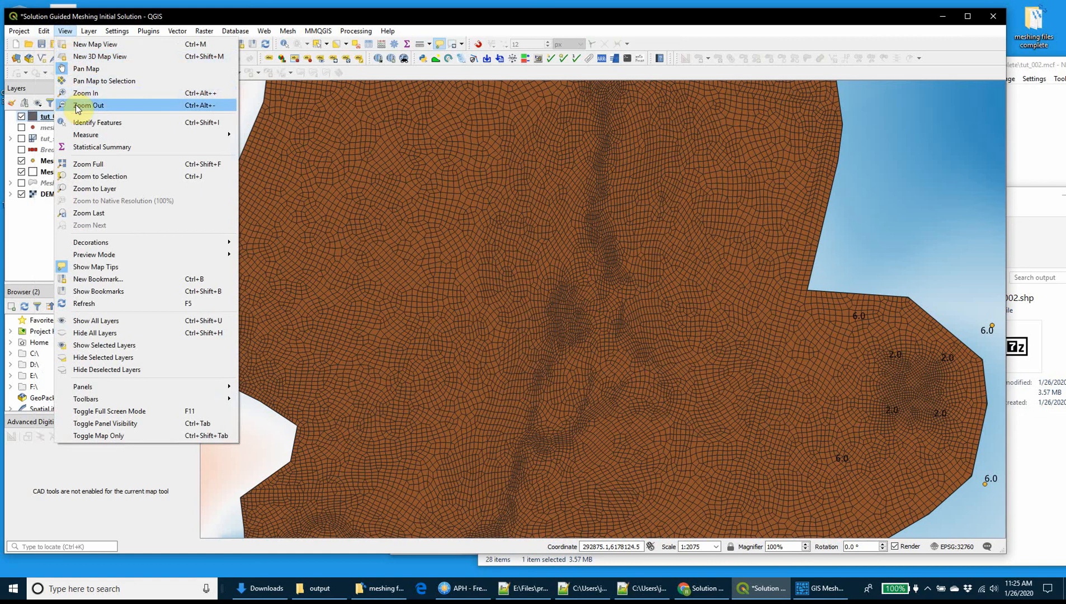
mouse_move(188, 389)
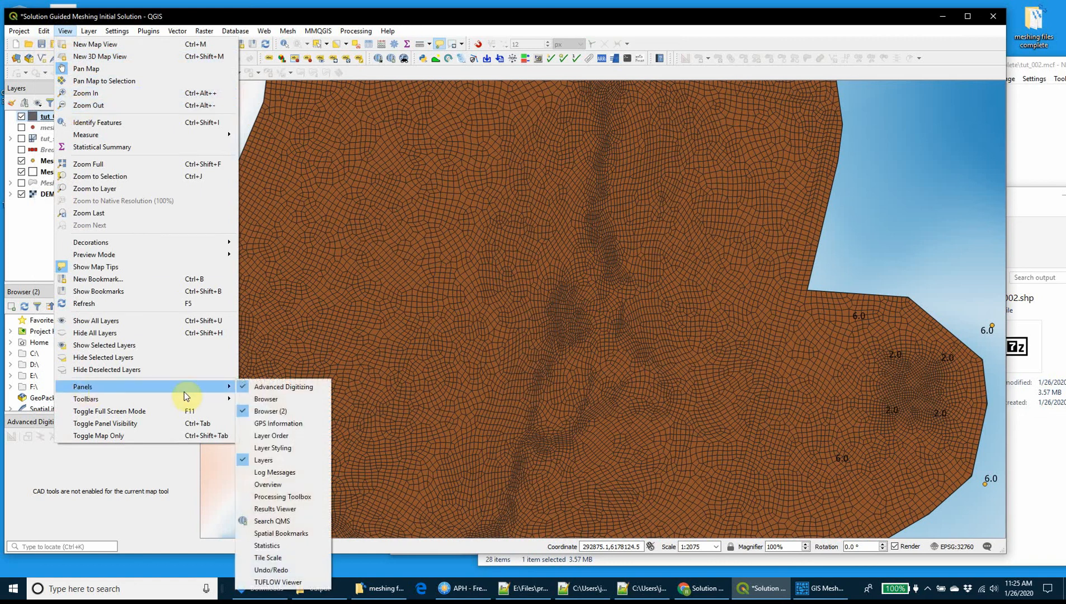
left_click(272, 447)
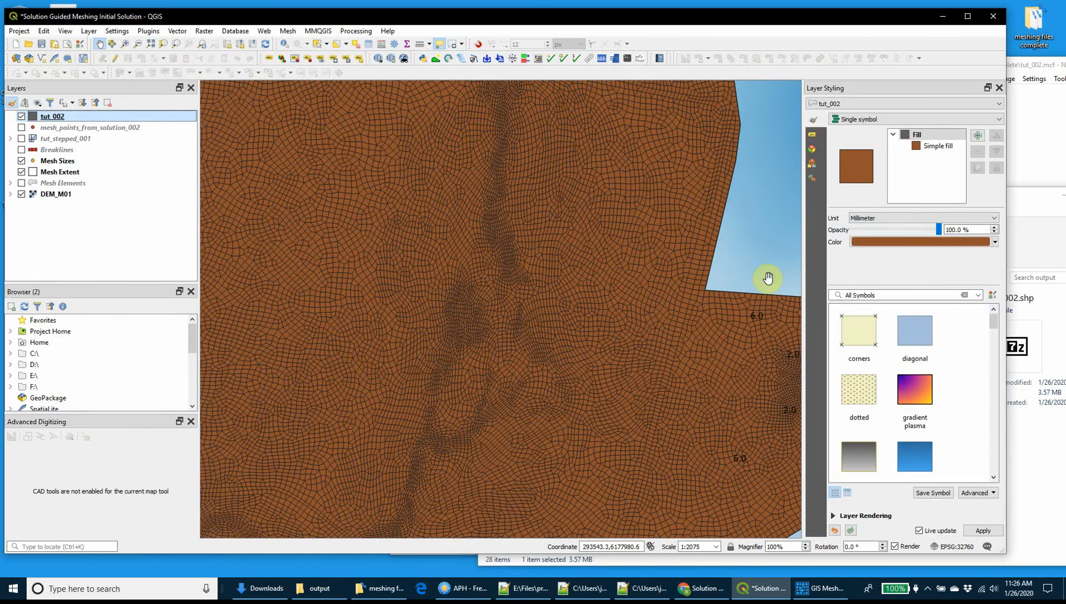
Style the tut_002 mesh with graduated symbology on the Z column, using the Viridis color ramp and 55 classes.
left_click(878, 120)
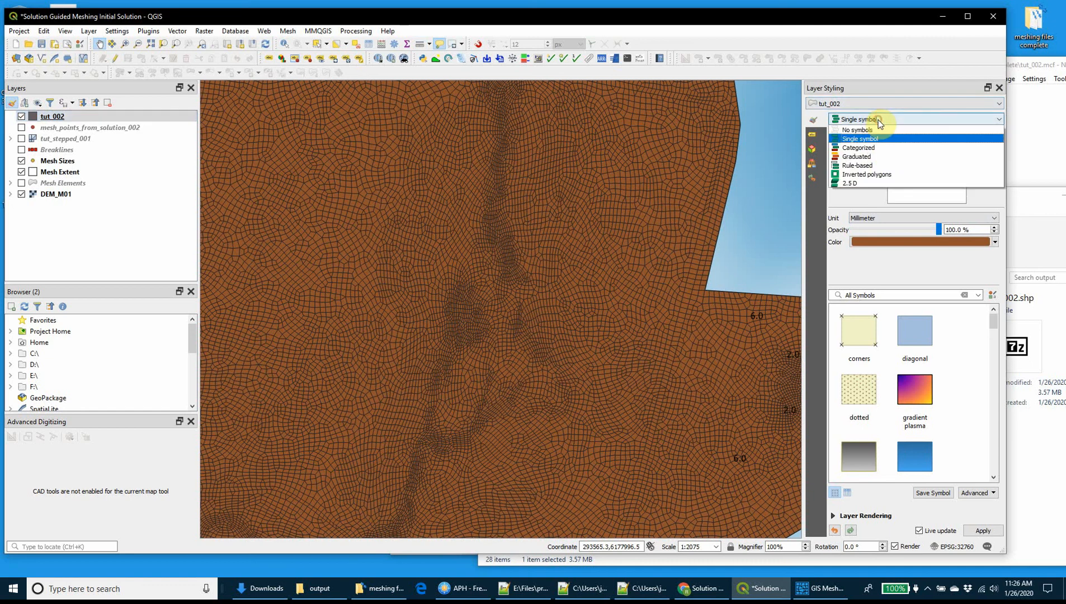
left_click(875, 157)
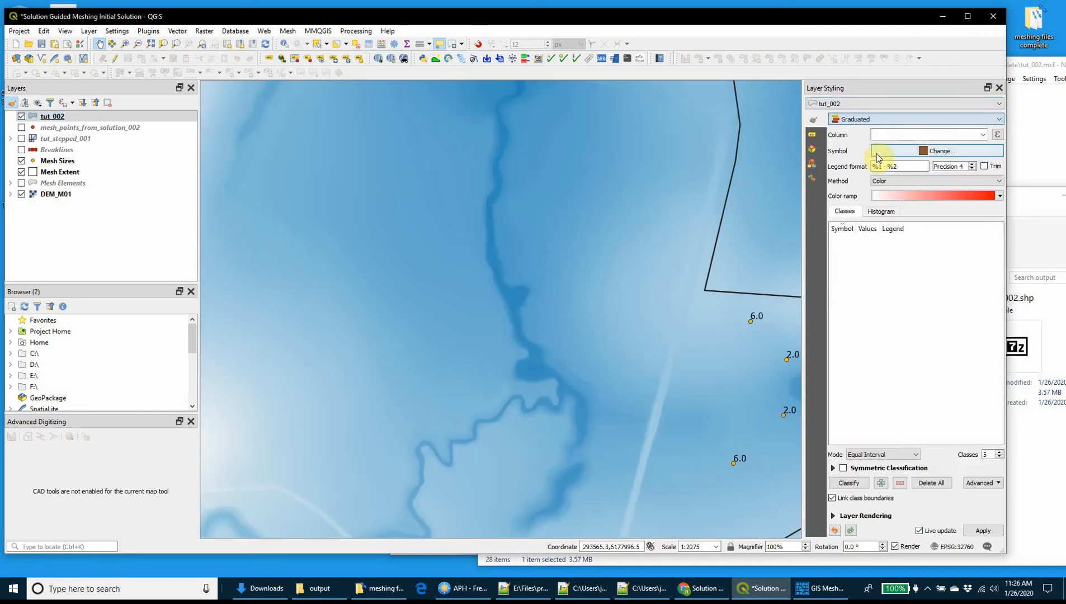
left_click(998, 196)
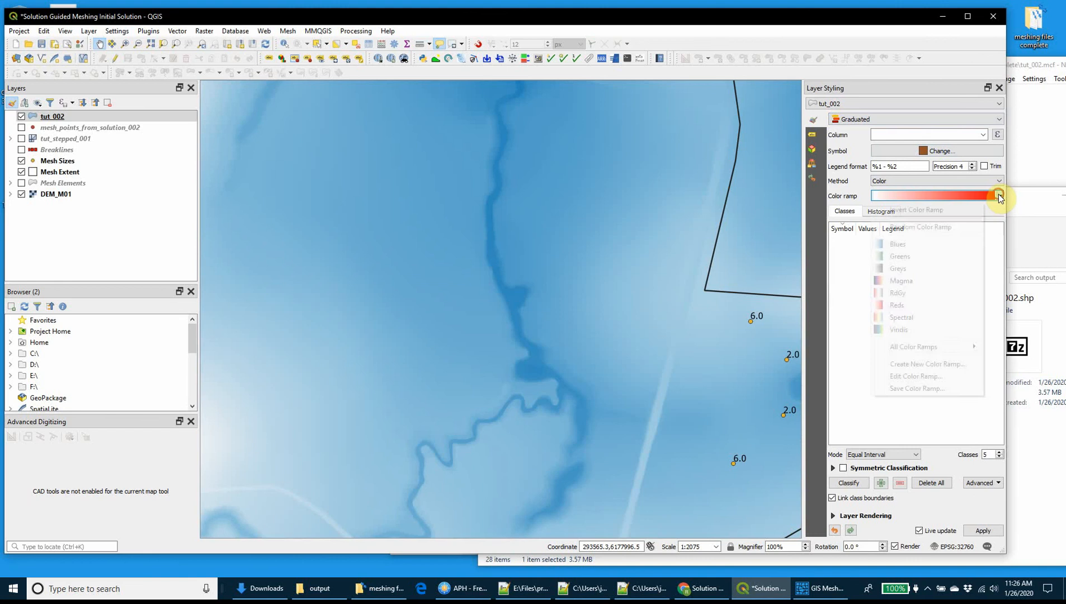
left_click(903, 333)
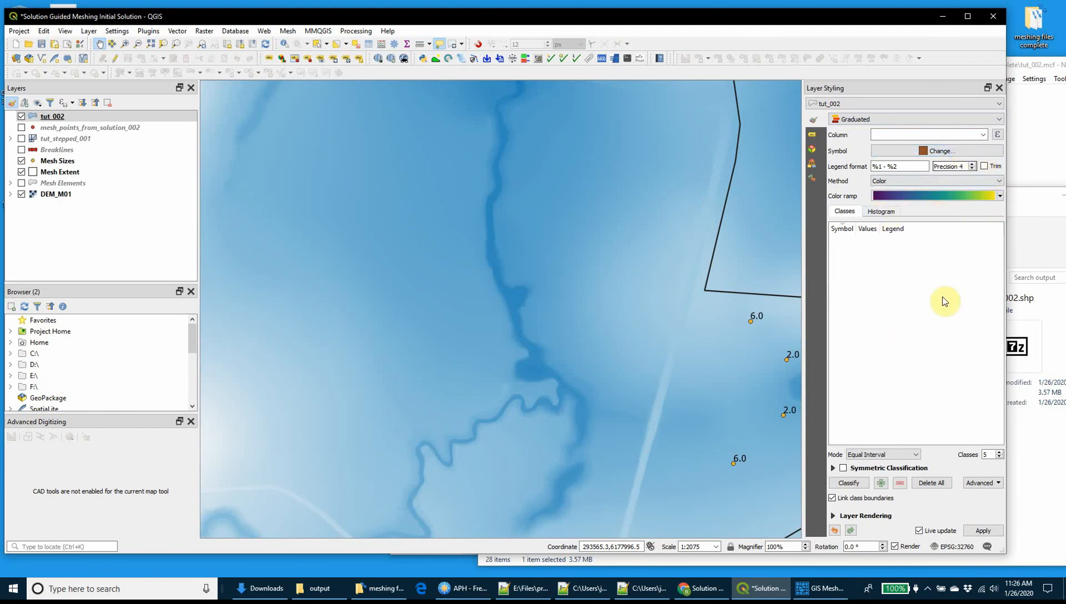
left_click(979, 135)
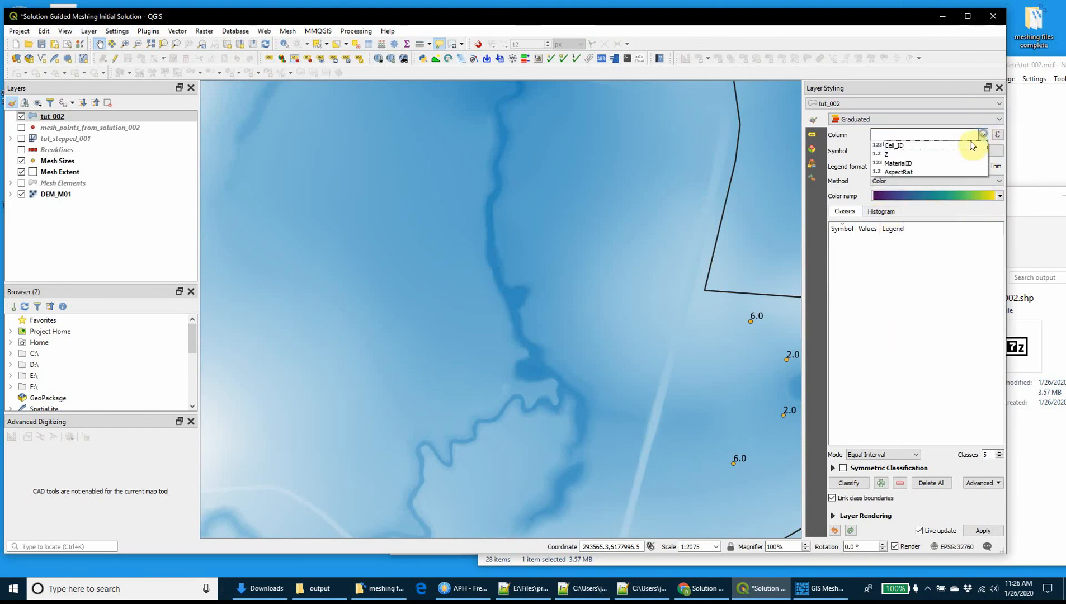
left_click(912, 154)
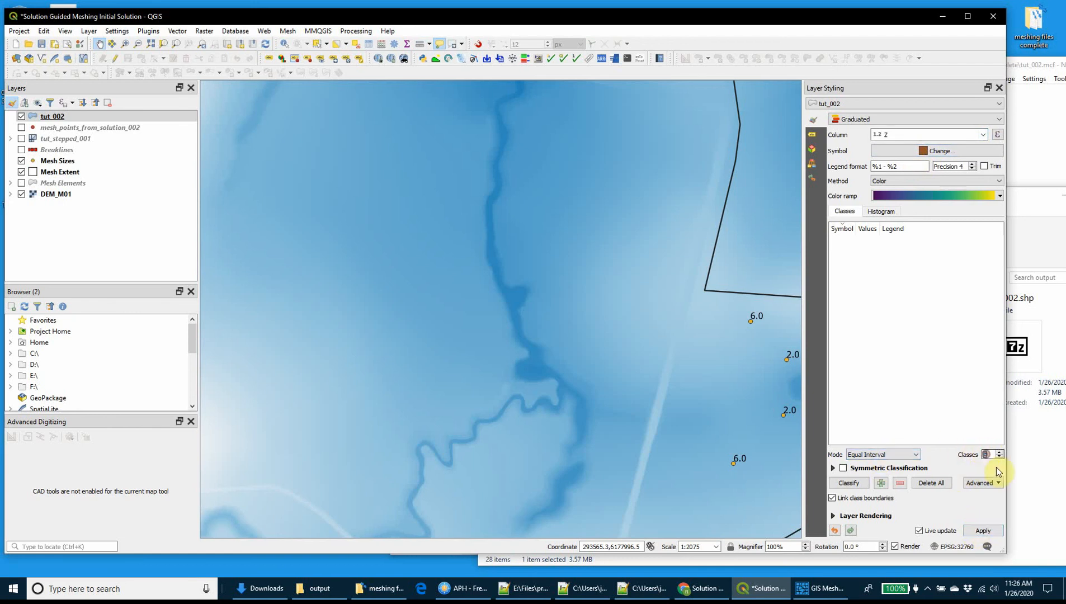
type("55")
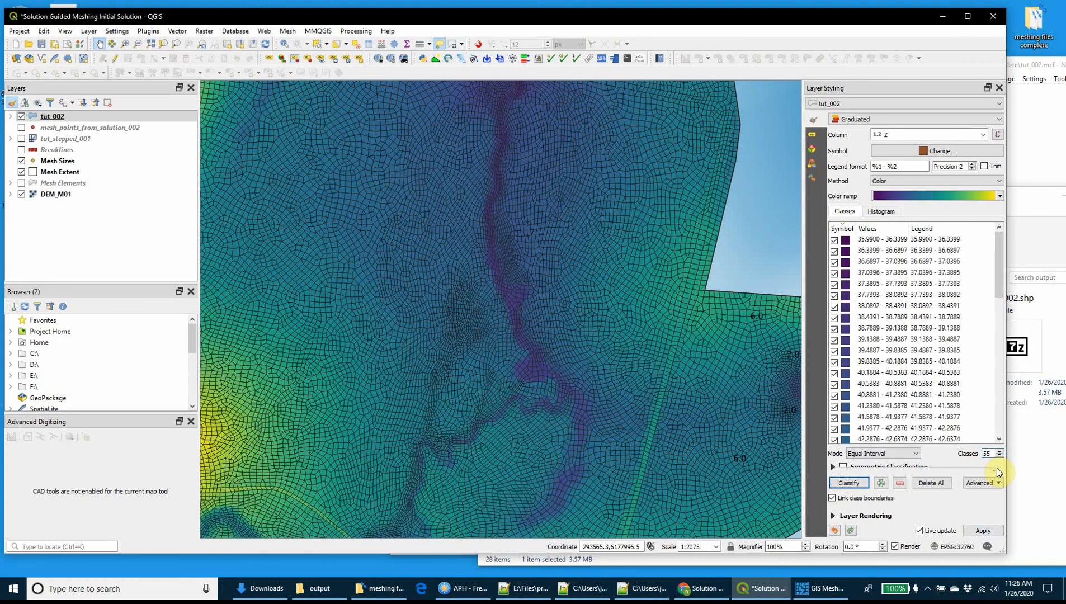
Examine the elevation-colored tut_002 cells along the winding side channel, its embankment crossing and its junction with the main channel.
left_click_drag(507, 404, 554, 314)
scroll(457, 398, "up", 2)
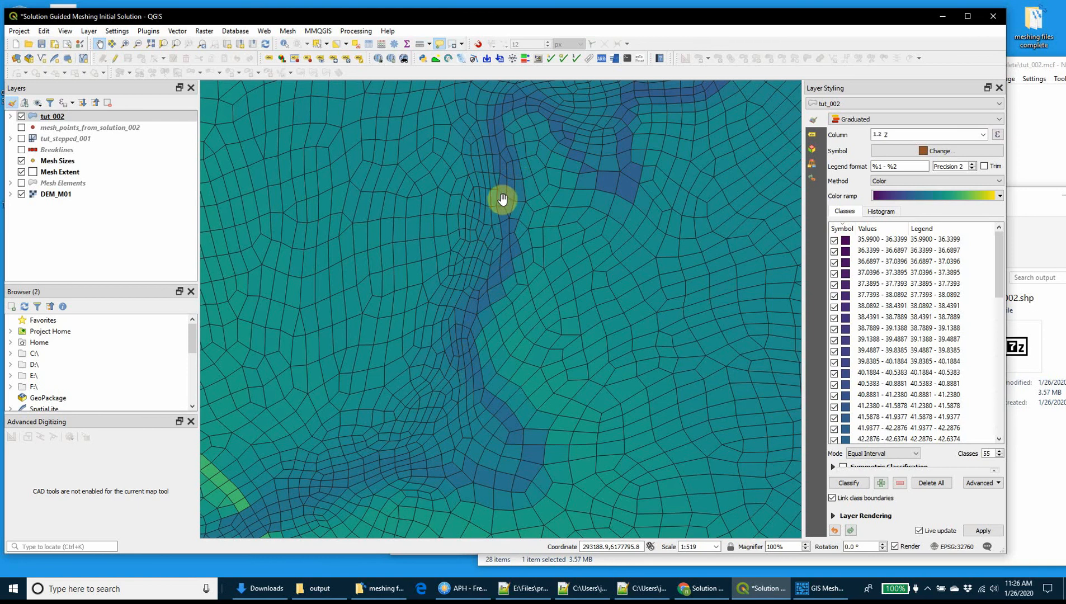
left_click_drag(395, 460, 586, 297)
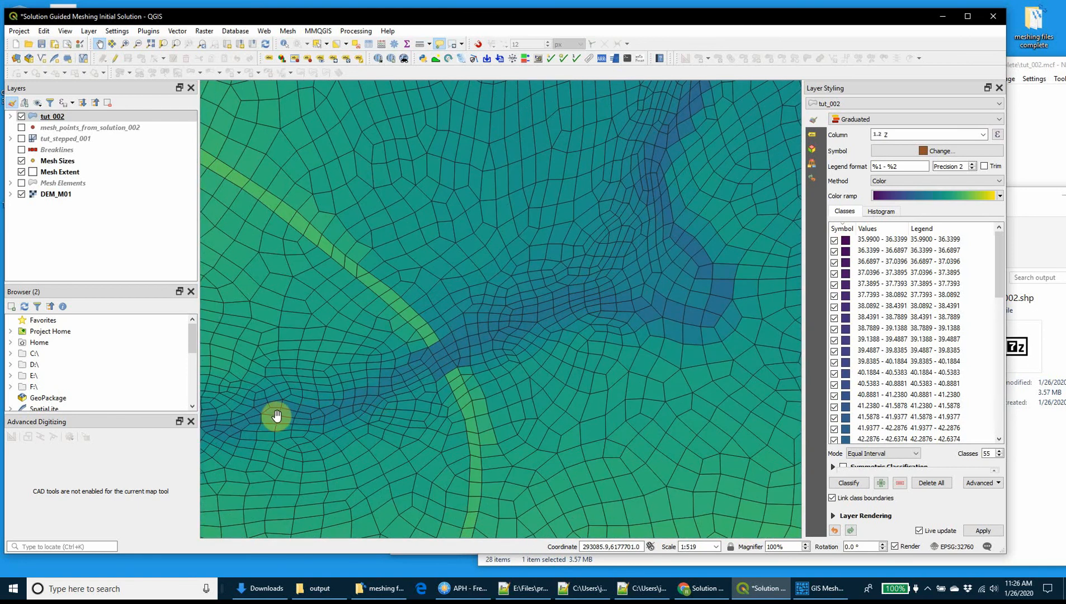
left_click_drag(652, 286, 414, 480)
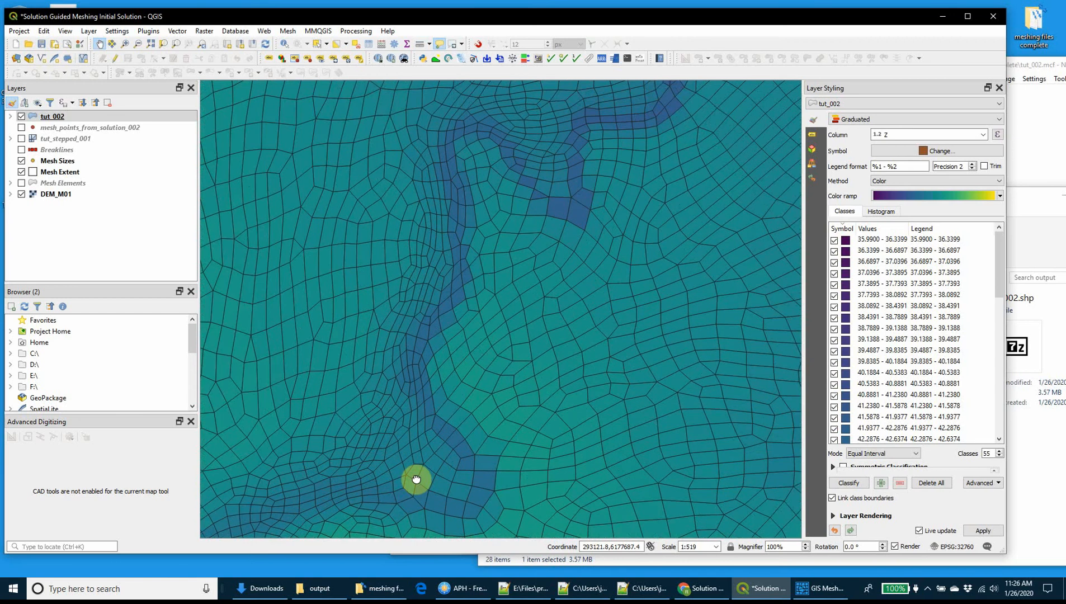
scroll(564, 228, "down", 1)
left_click_drag(596, 211, 502, 302)
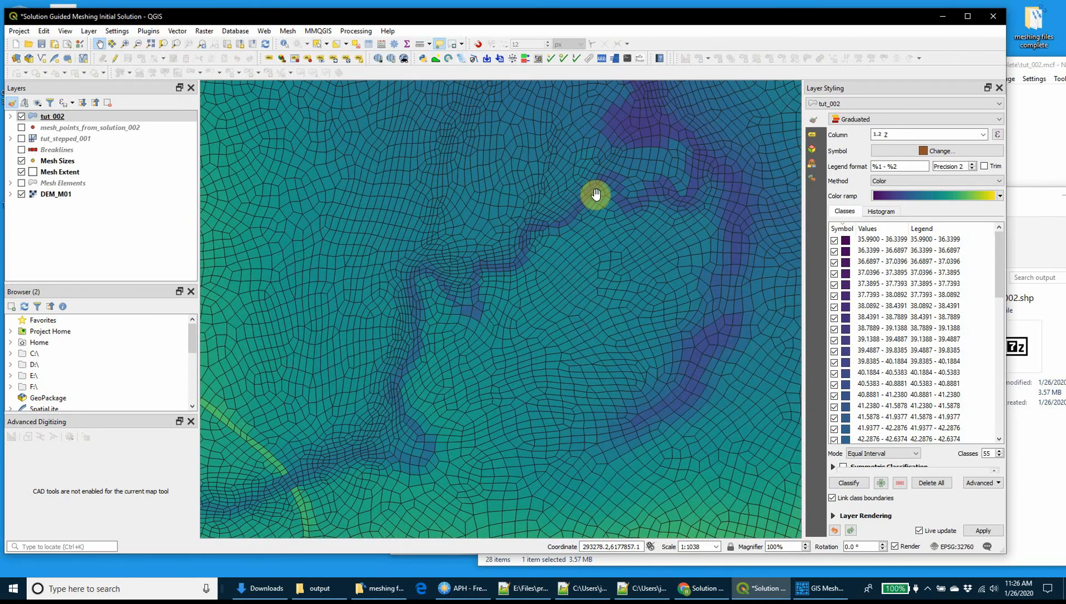
left_click_drag(595, 190, 511, 297)
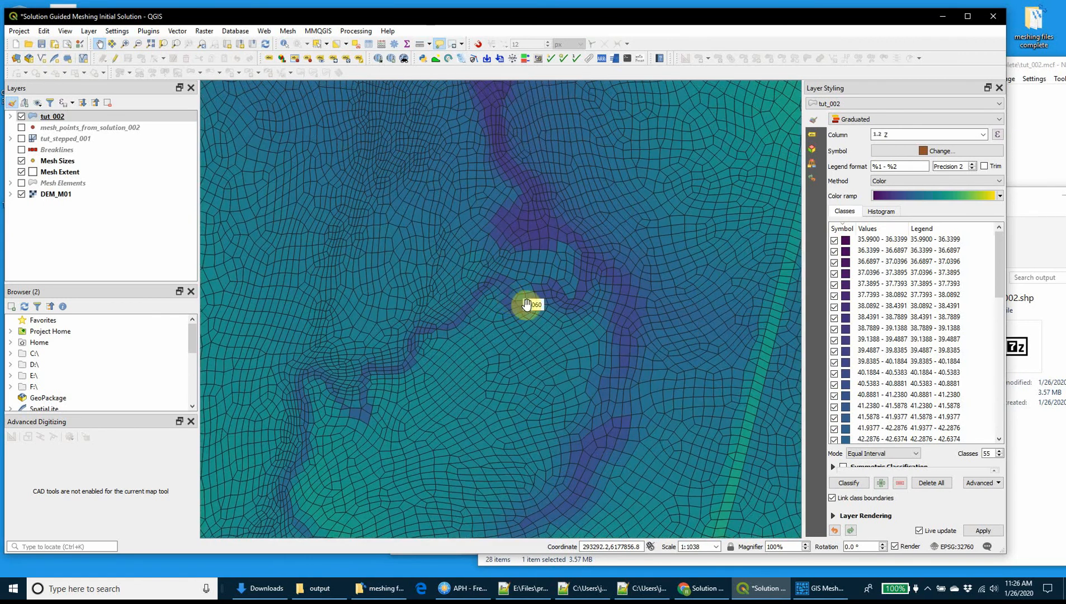
scroll(537, 299, "down", 1)
left_click_drag(547, 267, 497, 289)
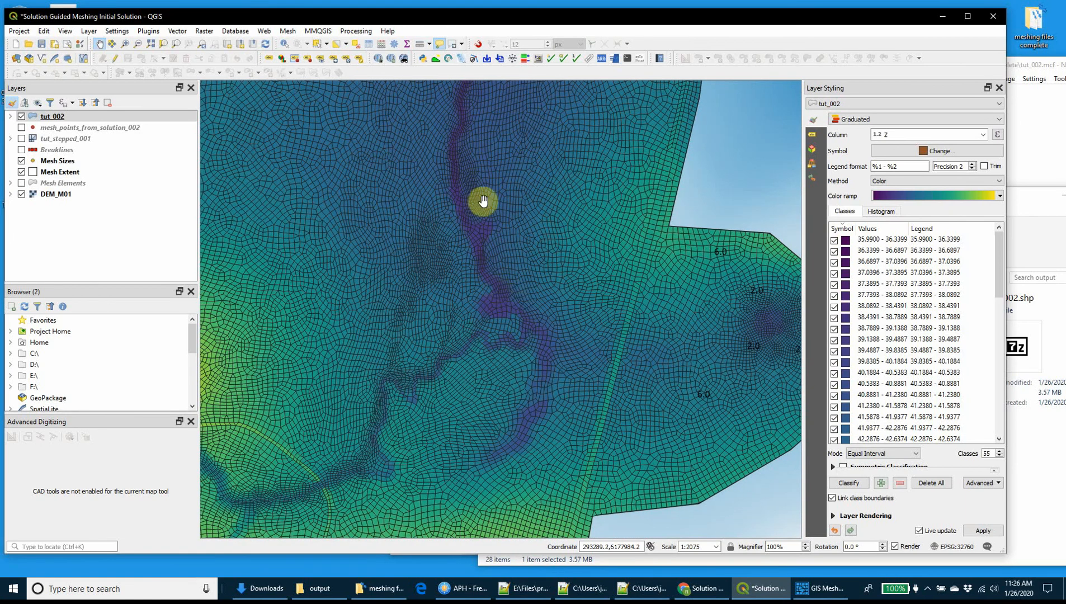
Examine the cell sizes and alignment along the northern main channel, at the embankment crossing and towards the western mesh edge.
left_click_drag(483, 205, 483, 278)
scroll(476, 295, "up", 1)
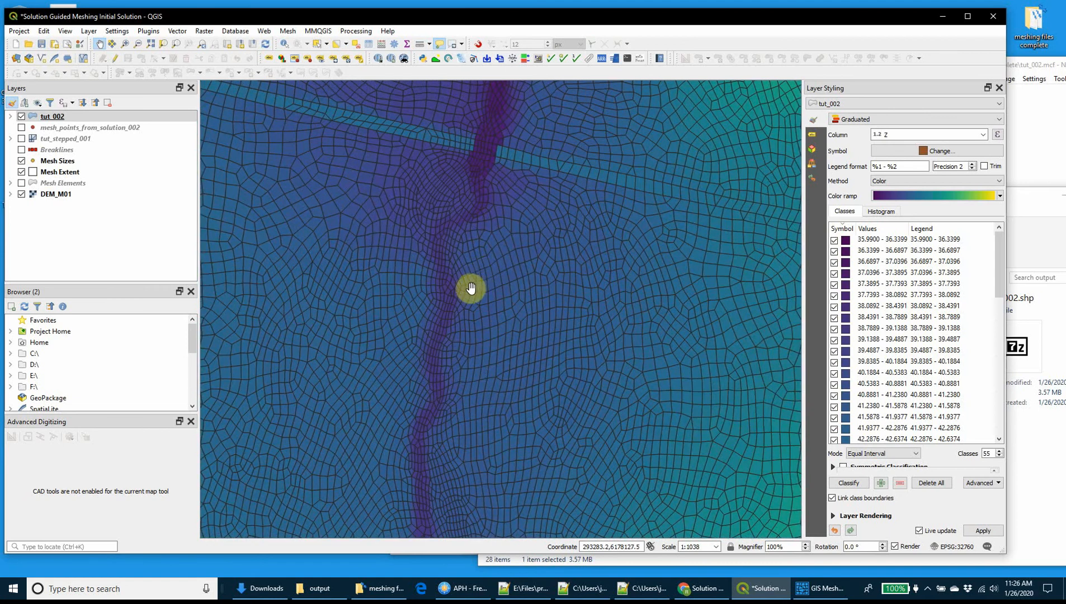
left_click_drag(467, 216, 661, 269)
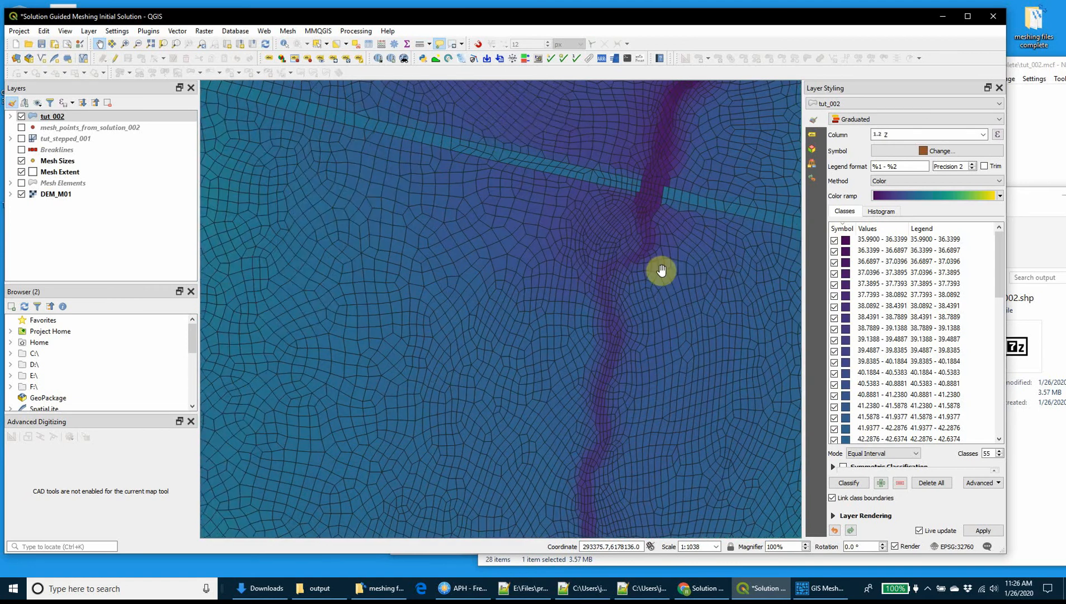
scroll(502, 290, "down", 1)
left_click_drag(274, 259, 372, 295)
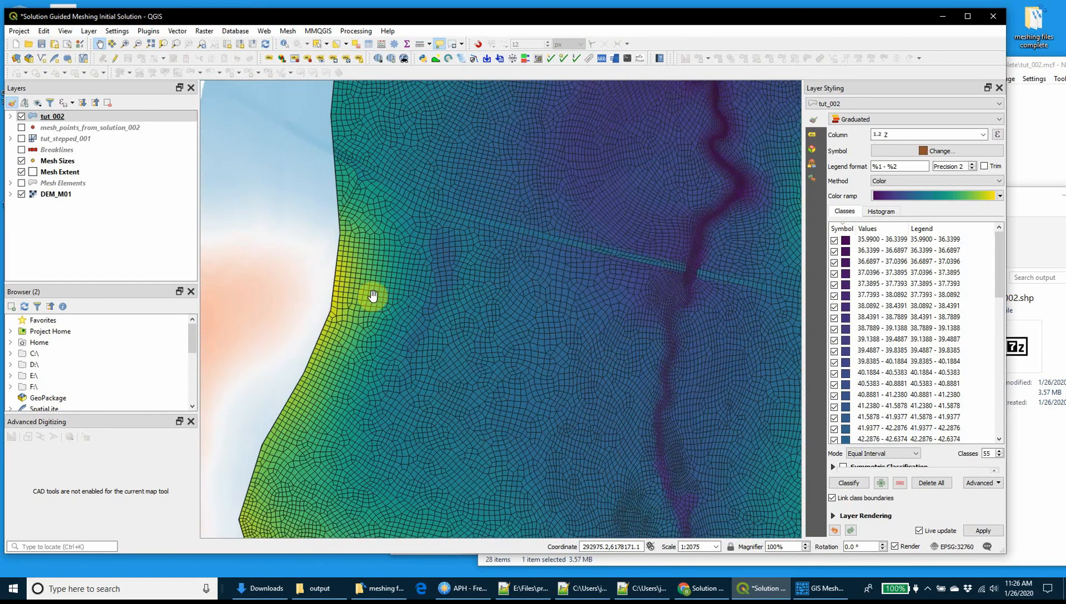
scroll(414, 295, "down", 1)
scroll(510, 214, "up", 1)
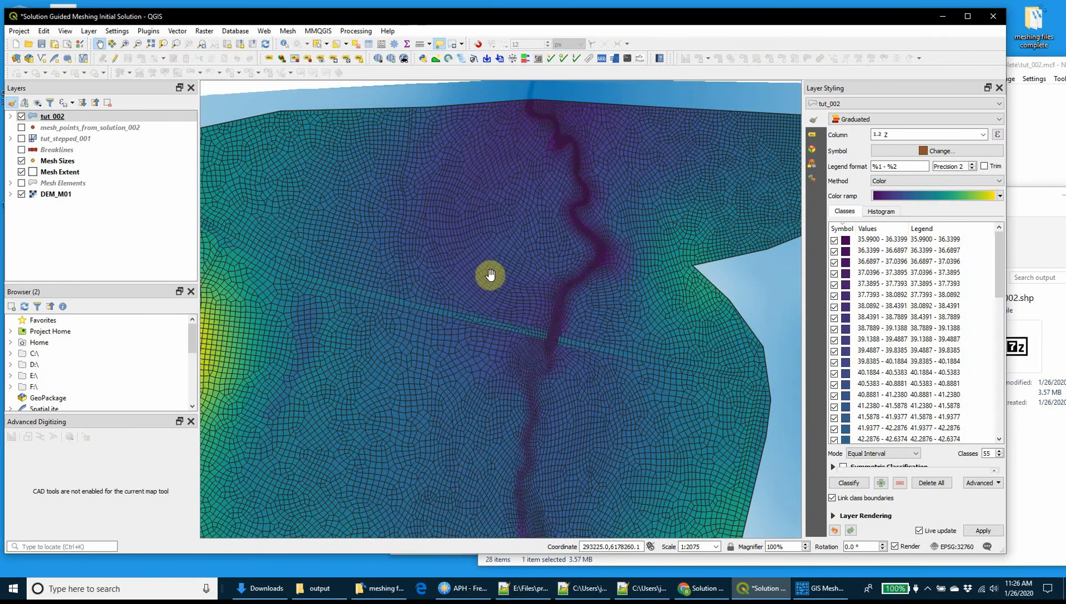
Inspect the refined area around the 2.0 size points in the east, and review the whole tut_002 mesh extent.
left_click_drag(618, 433, 471, 305)
scroll(638, 302, "up", 1)
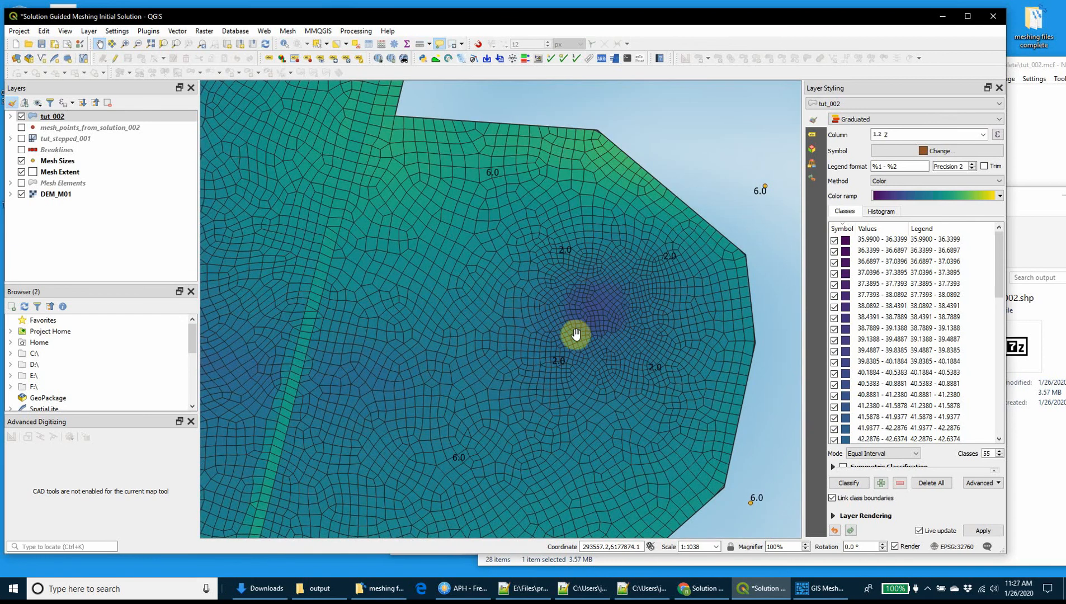
scroll(529, 305, "down", 1)
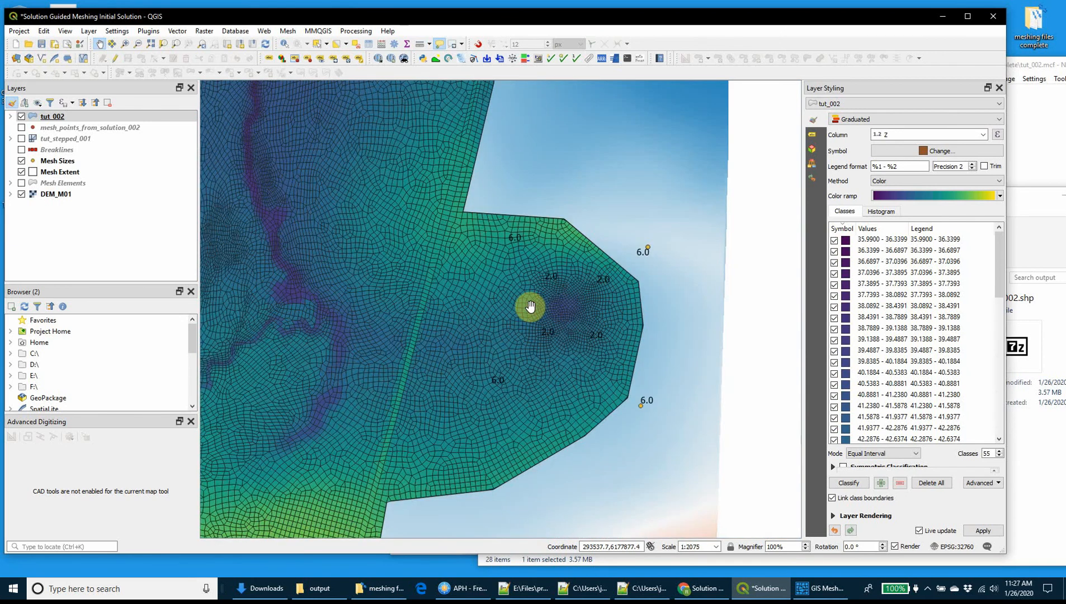
scroll(497, 311, "down", 2)
left_click_drag(444, 307, 492, 362)
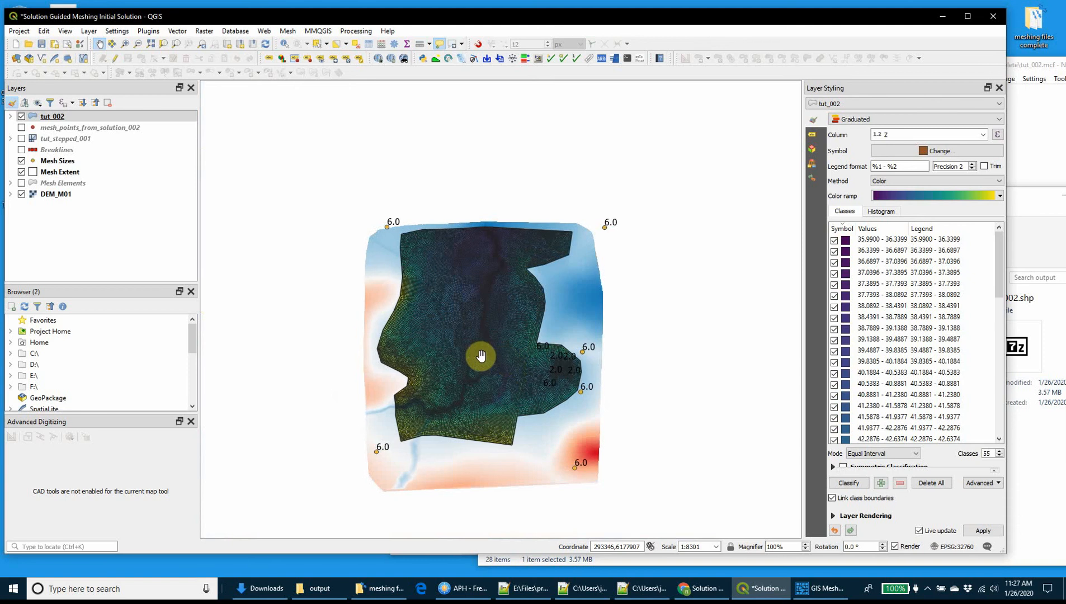
scroll(479, 357, "up", 1)
mouse_move(475, 360)
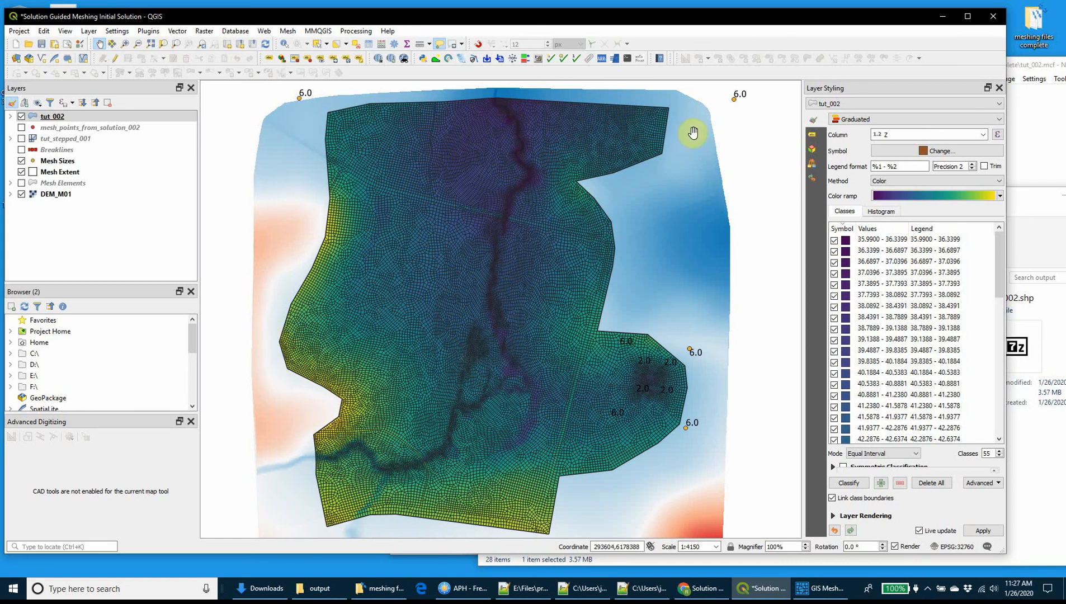
left_click_drag(577, 514, 612, 462)
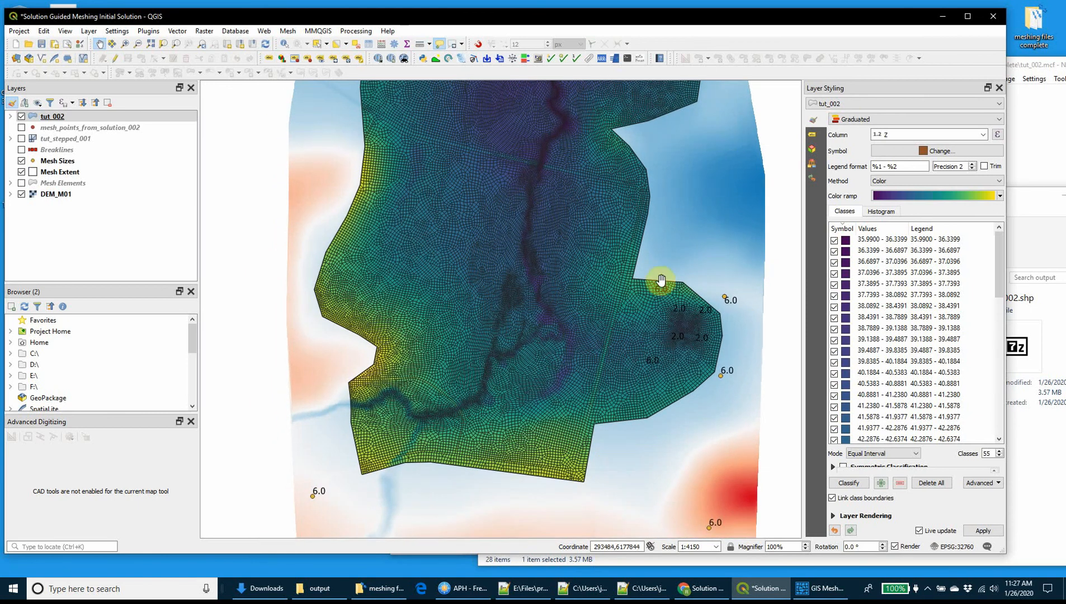
left_click_drag(484, 277, 471, 316)
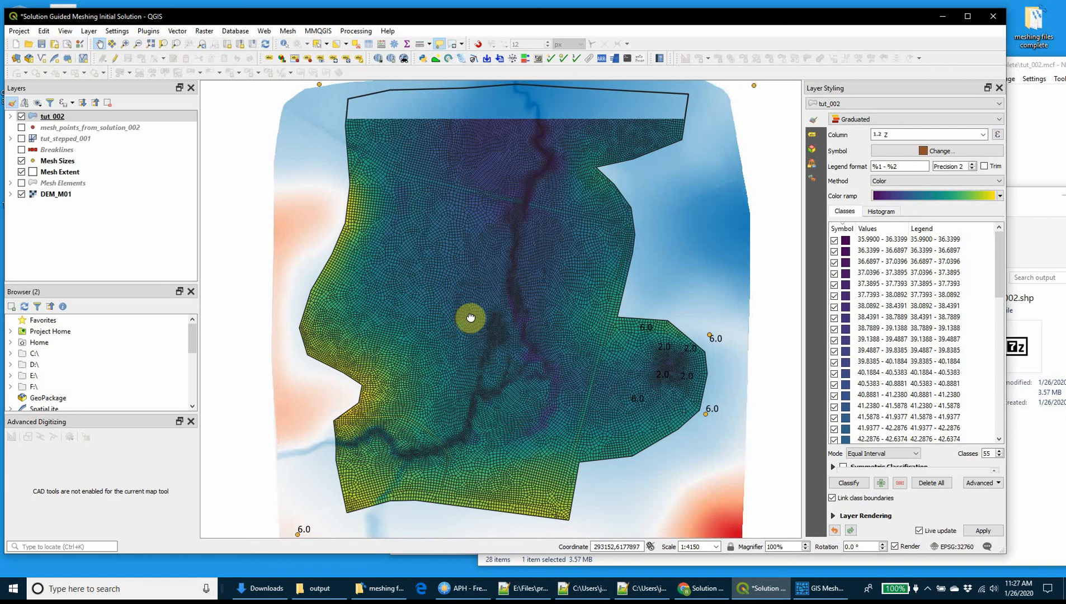